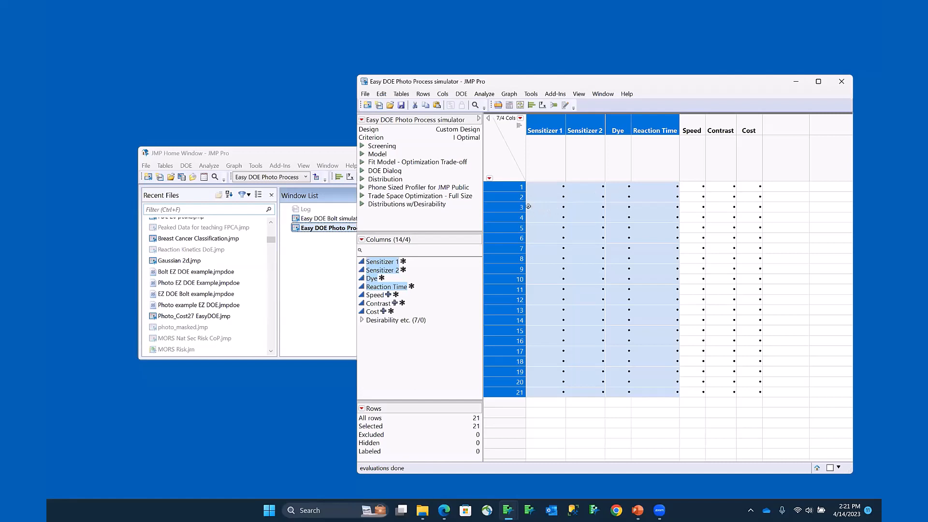
- Review the simulator table's factor settings for all 21 runs and the first run's Speed, Contrast and Cost results
{"action": "left_click", "coordinate": [697, 188]}
{"action": "left_click", "coordinate": [727, 188]}
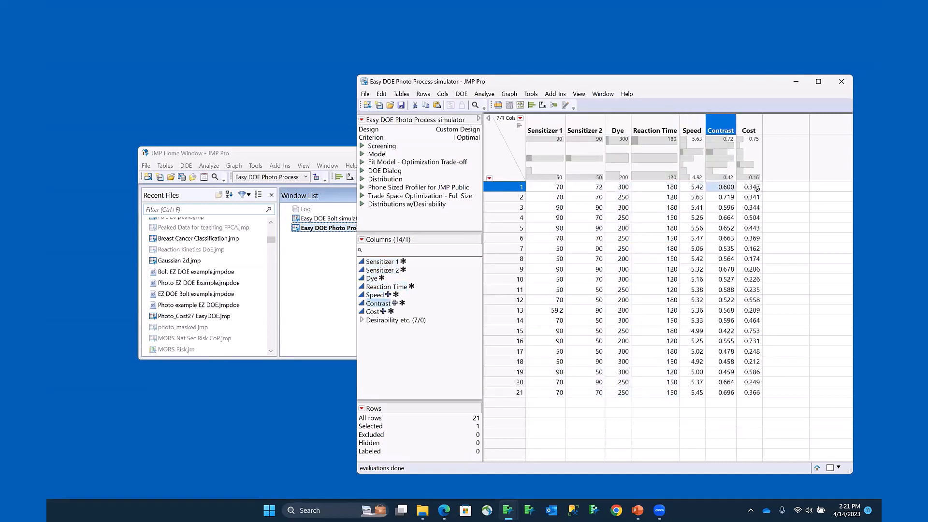
{"action": "left_click_drag", "start_coordinate": [557, 190], "coordinate": [643, 383]}
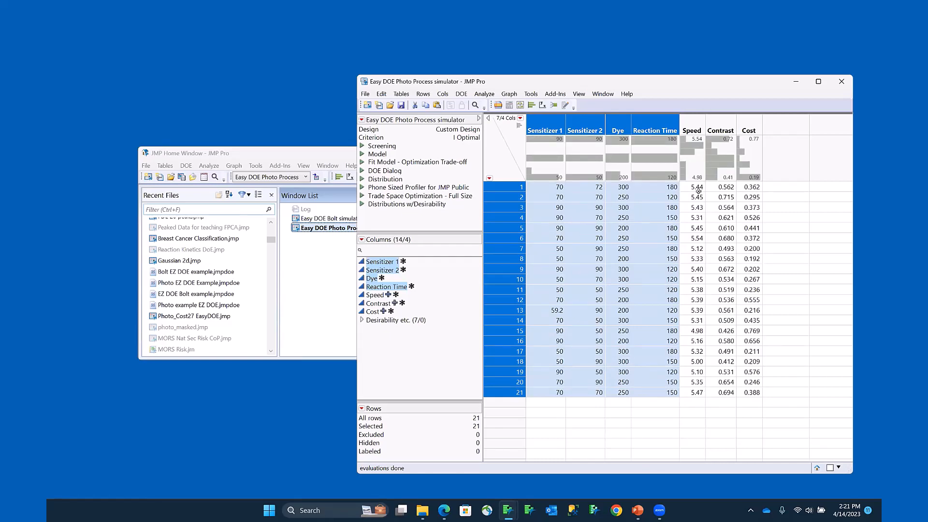
{"action": "left_click_drag", "start_coordinate": [698, 187], "coordinate": [746, 186]}
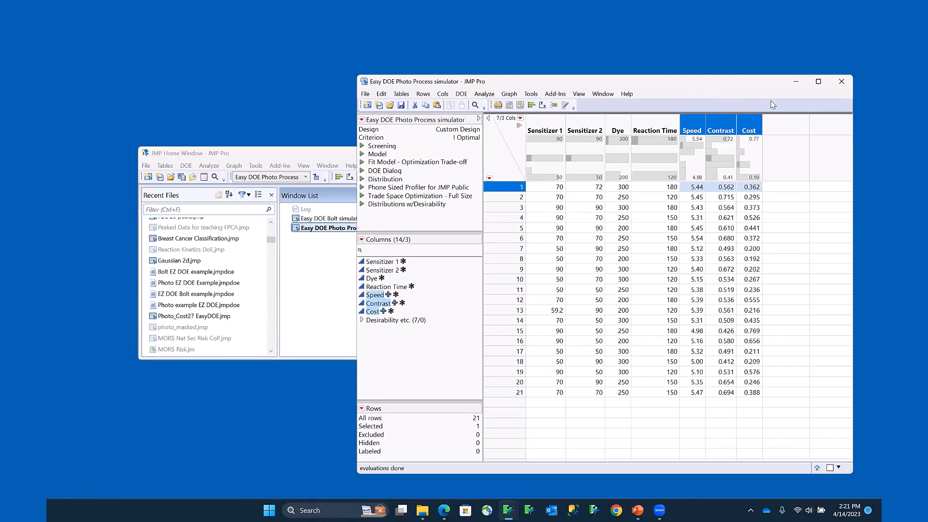
- Minimize the simulator table and start a new Easy DOE design
{"action": "left_click", "coordinate": [796, 82]}
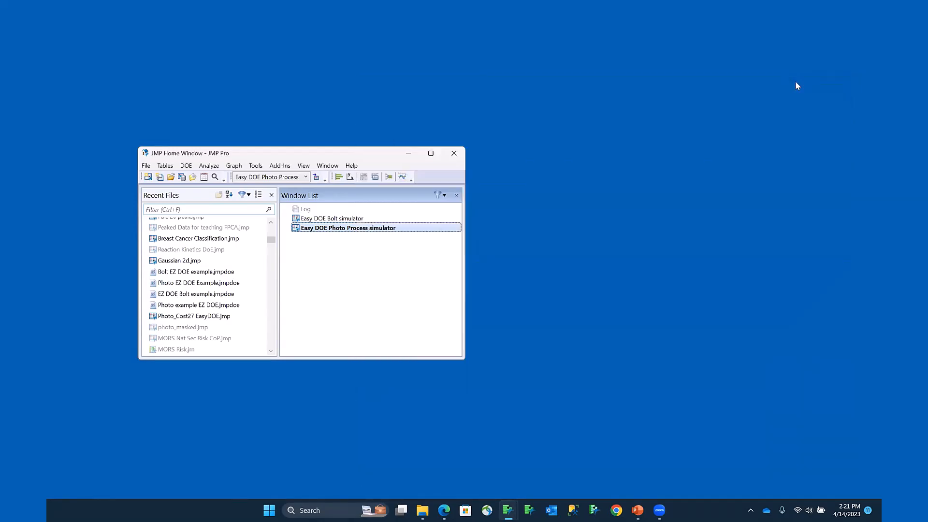
{"action": "left_click", "coordinate": [187, 167]}
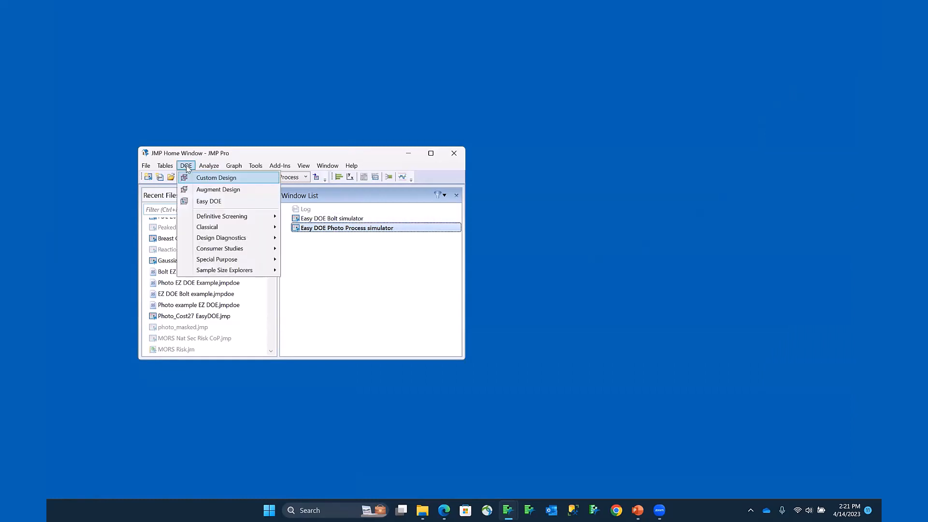
{"action": "left_click", "coordinate": [216, 203]}
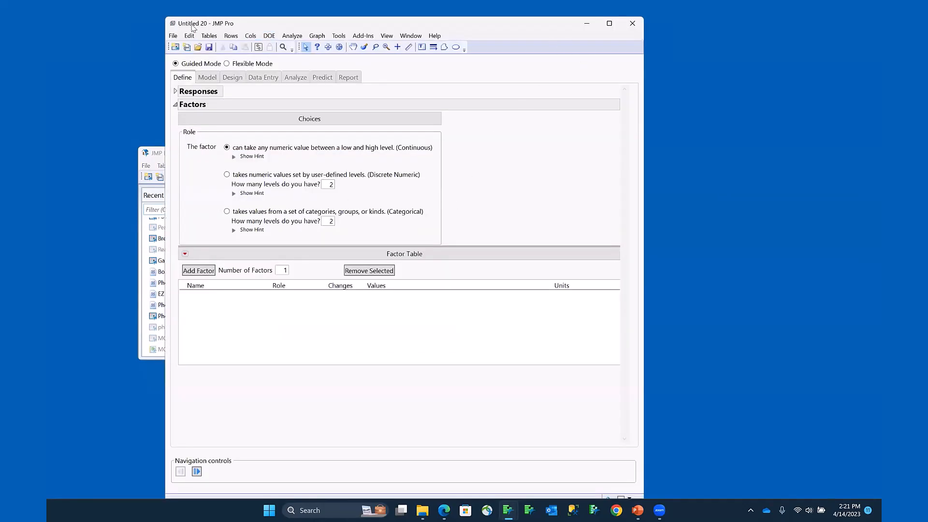
{"action": "left_click_drag", "start_coordinate": [192, 26], "coordinate": [219, 48]}
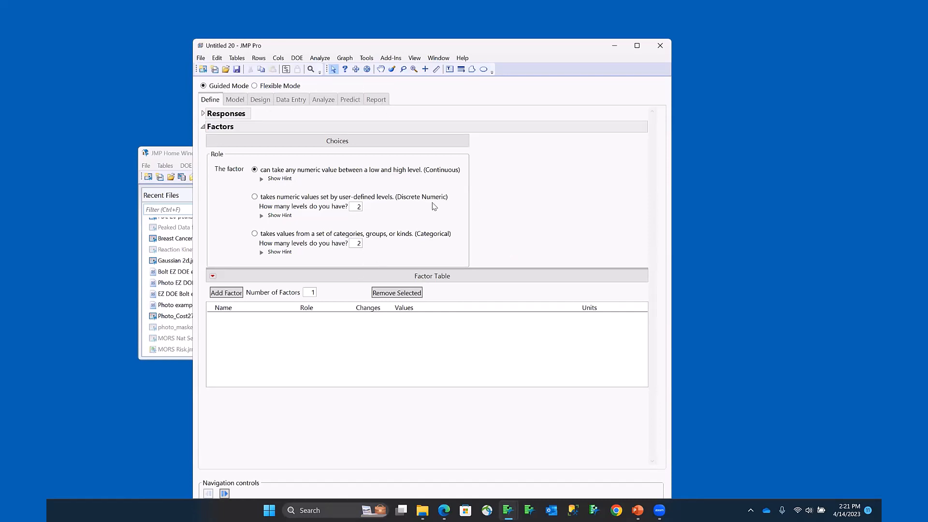
- Add four continuous factors to the factor table
{"action": "left_click", "coordinate": [310, 293]}
{"action": "type", "text": "4"}
{"action": "mouse_move", "coordinate": [339, 284]}
{"action": "left_mouse_down"}
{"action": "mouse_move", "coordinate": [324, 270]}
{"action": "mouse_move", "coordinate": [338, 285]}
{"action": "left_mouse_up"}
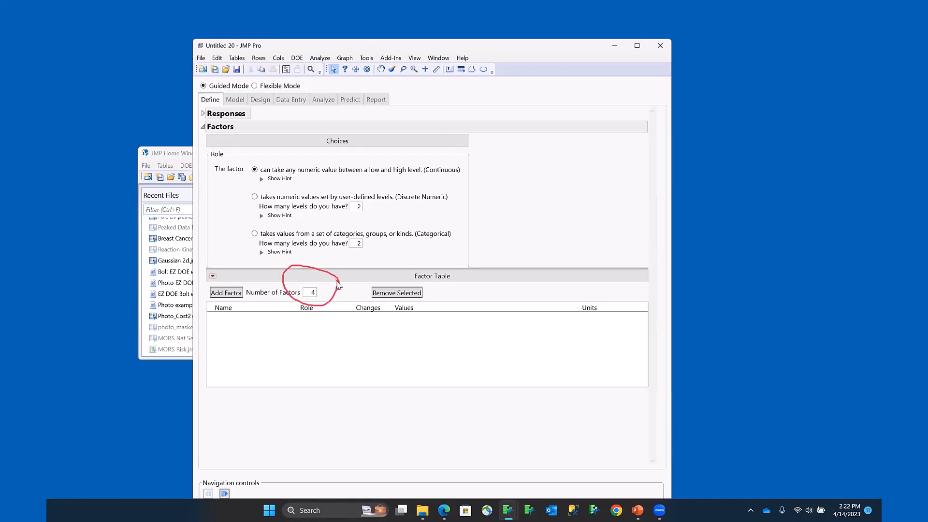
{"action": "left_click", "coordinate": [231, 293]}
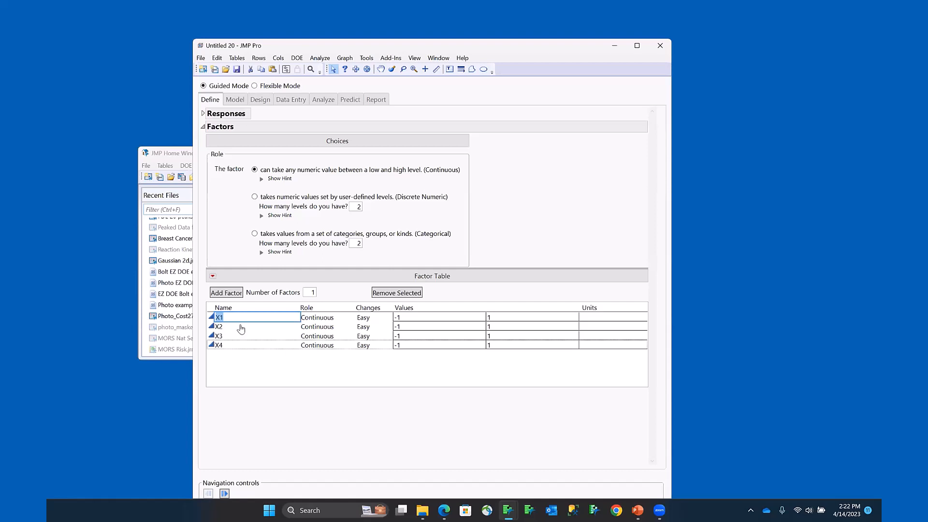
- Expand the Responses section and define the first response as Speed, with lower limit 5.3 and importance 1
{"action": "left_click", "coordinate": [202, 114]}
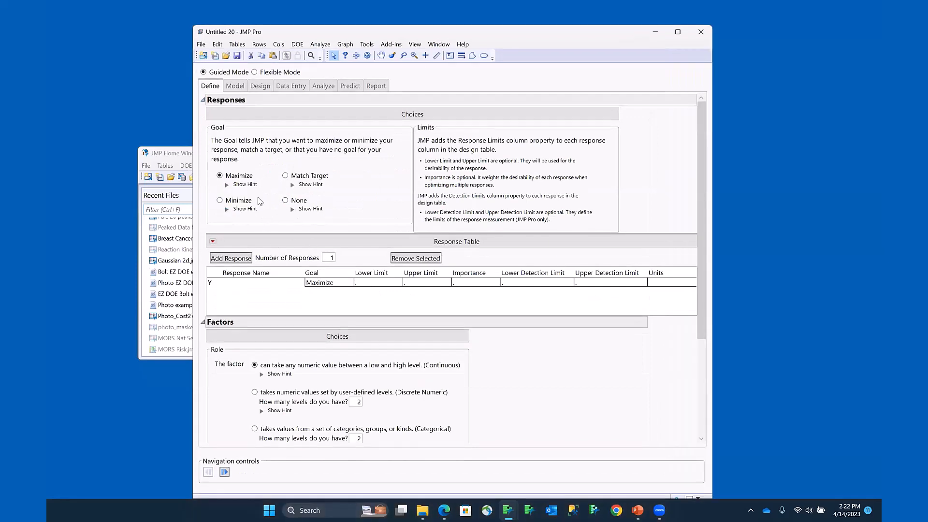
{"action": "mouse_move", "coordinate": [361, 187]}
{"action": "left_mouse_down"}
{"action": "mouse_move", "coordinate": [237, 124]}
{"action": "mouse_move", "coordinate": [201, 221]}
{"action": "left_mouse_up"}
{"action": "left_click_drag", "start_coordinate": [243, 243], "coordinate": [363, 192]}
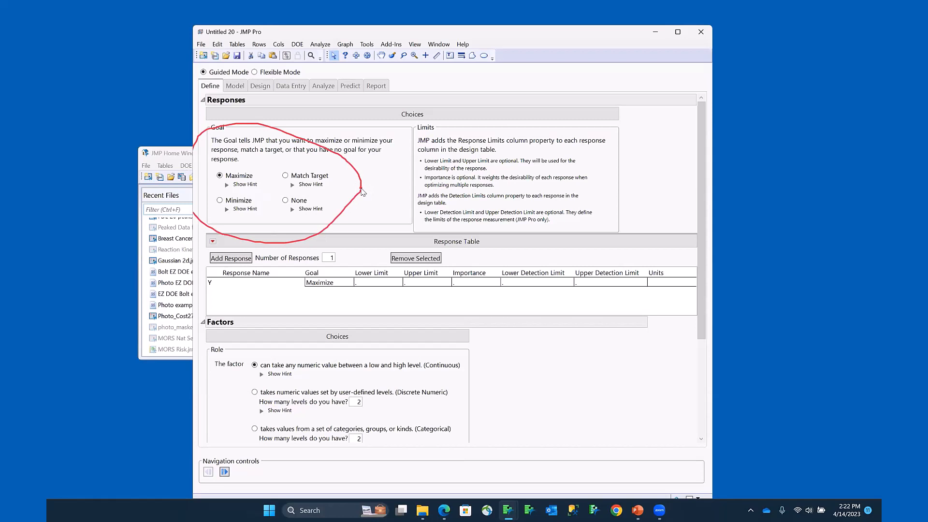
{"action": "key", "text": "Escape"}
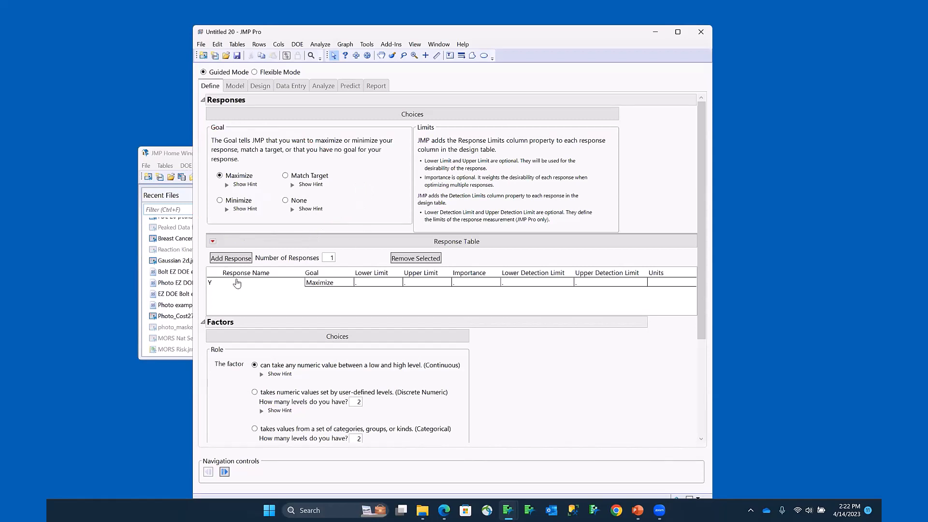
{"action": "double_click", "coordinate": [234, 283]}
{"action": "type", "text": "Speed"}
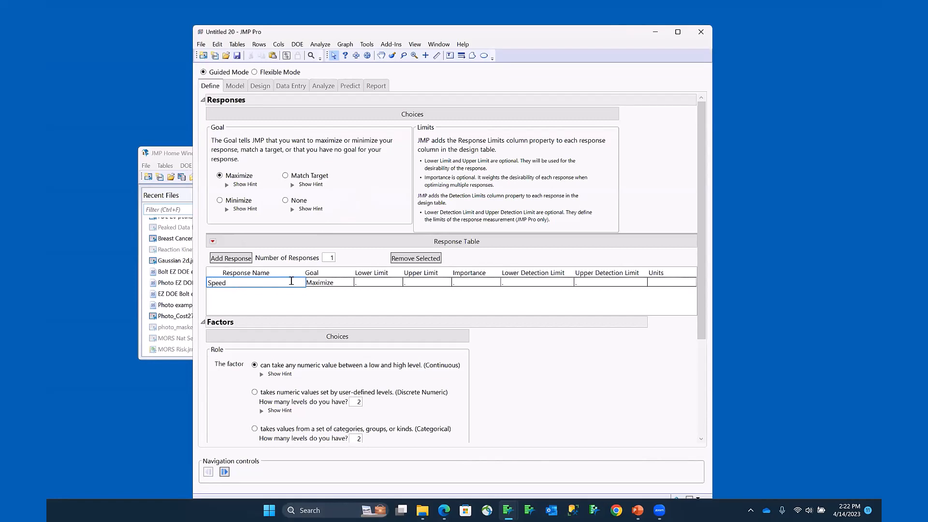
{"action": "left_click", "coordinate": [374, 284]}
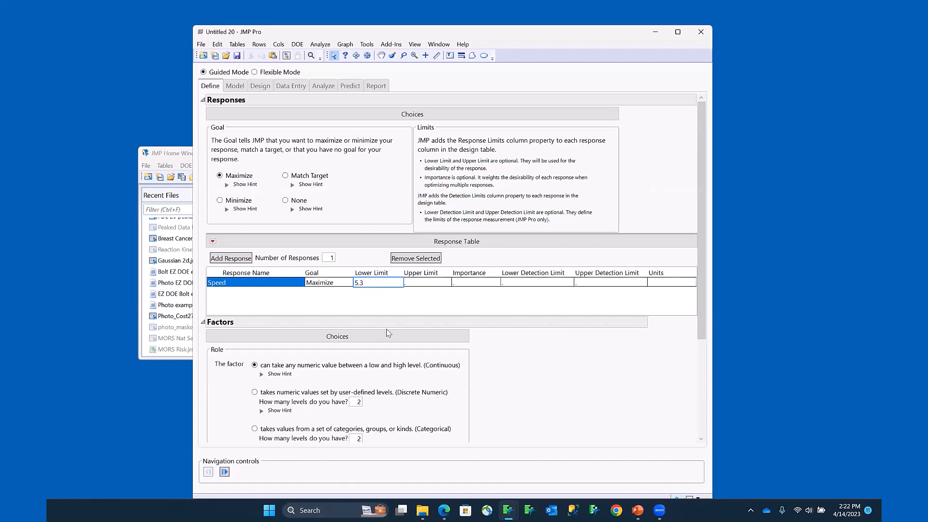
{"action": "left_click", "coordinate": [481, 283]}
{"action": "type", "text": "1"}
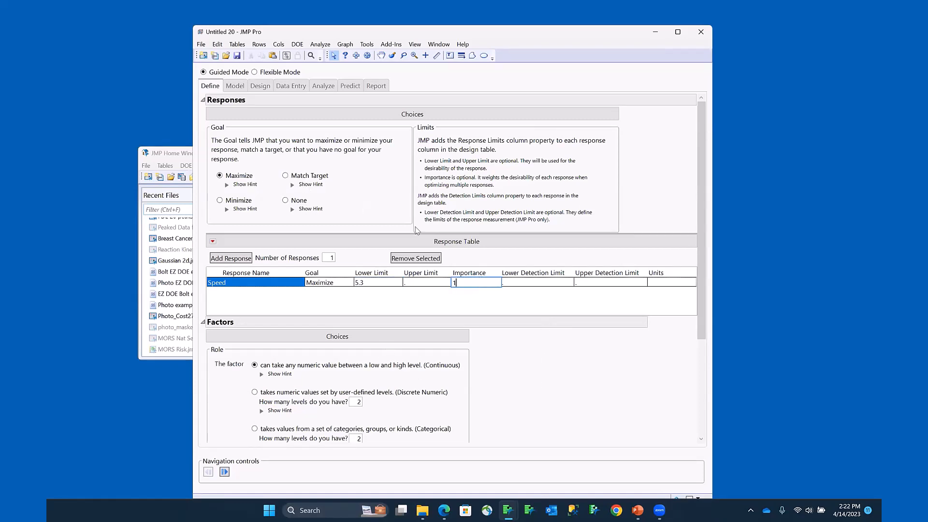
- Add a second response named Contrast with goal Maximize, lower limit 0.7 and importance 1
{"action": "left_click", "coordinate": [241, 259]}
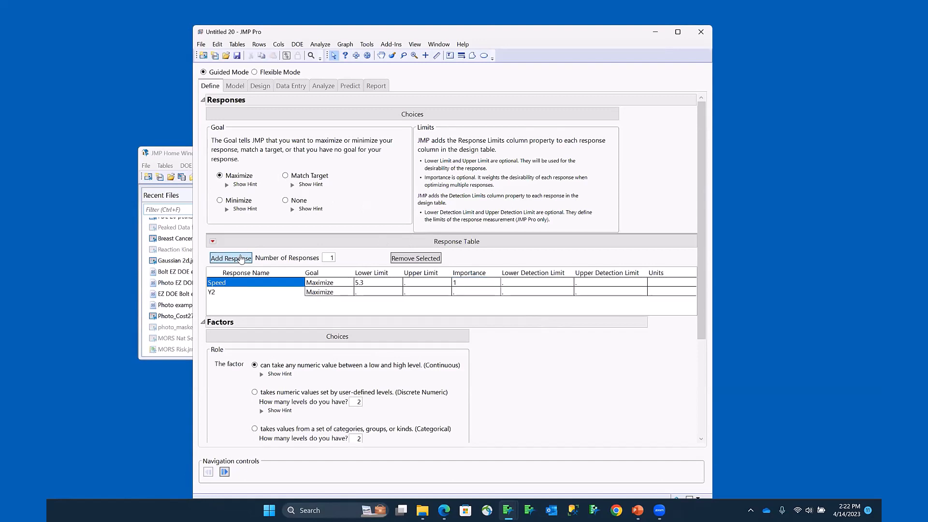
{"action": "double_click", "coordinate": [223, 292]}
{"action": "type", "text": "Contrast"}
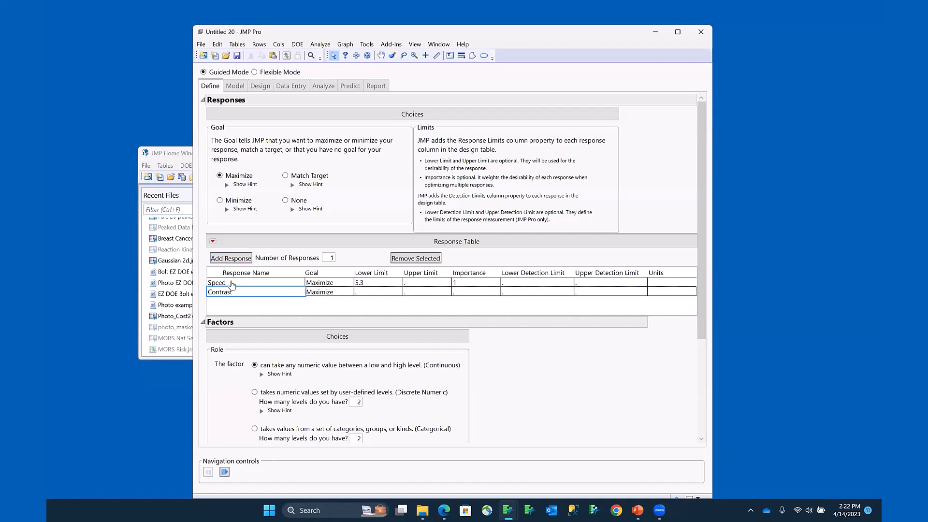
{"action": "key", "text": "Tab"}
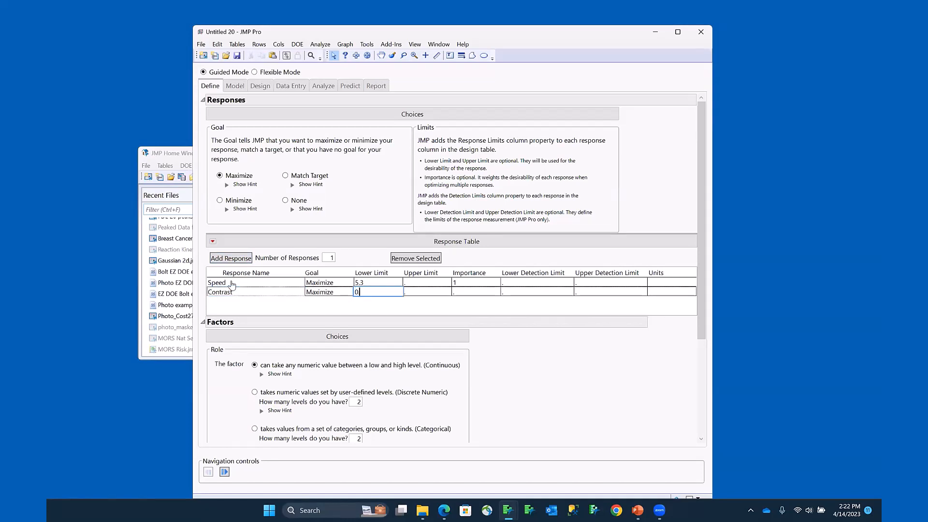
{"action": "key", "text": "Tab"}
{"action": "key", "text": "Tab"}
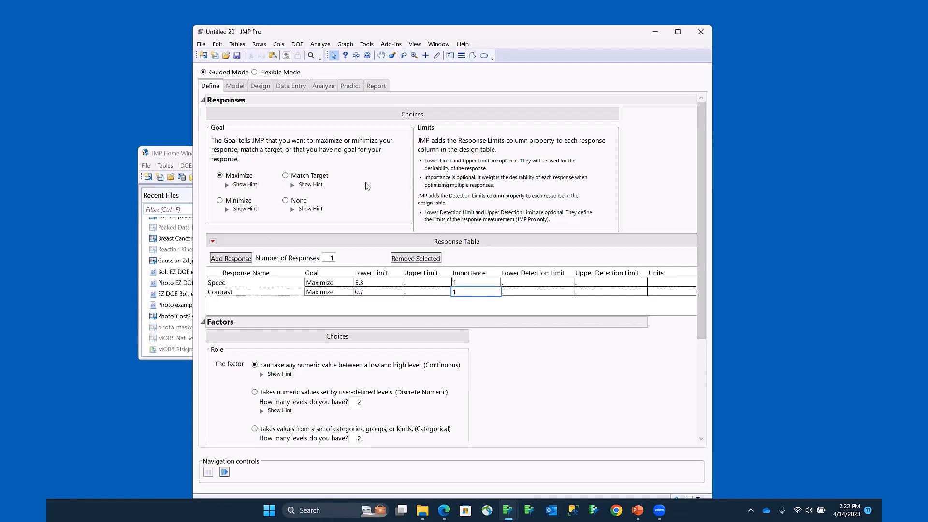
- Add a third response named Cost with goal Minimize, upper limit 0.28 and importance 1
{"action": "left_click", "coordinate": [262, 198]}
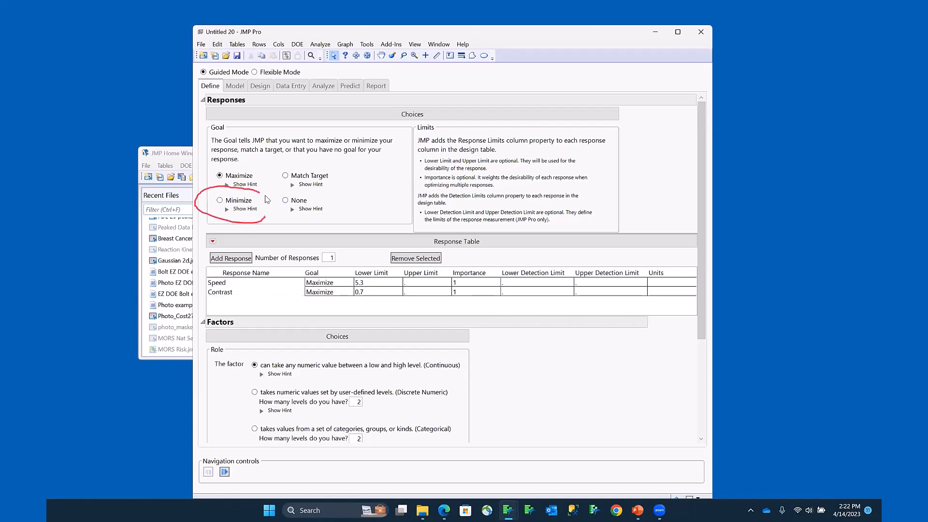
{"action": "left_click", "coordinate": [219, 201]}
{"action": "left_click", "coordinate": [238, 259]}
{"action": "left_click", "coordinate": [229, 303]}
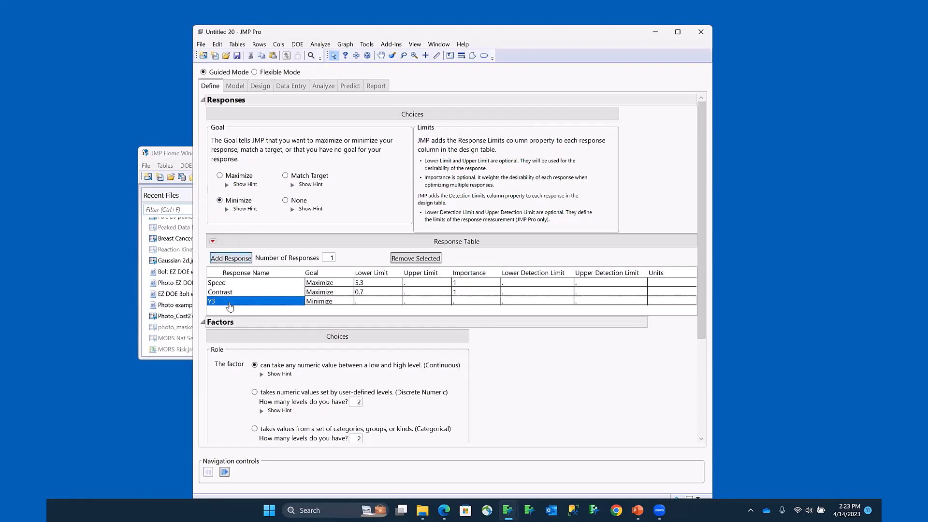
{"action": "left_click", "coordinate": [228, 303]}
{"action": "type", "text": "Cost"}
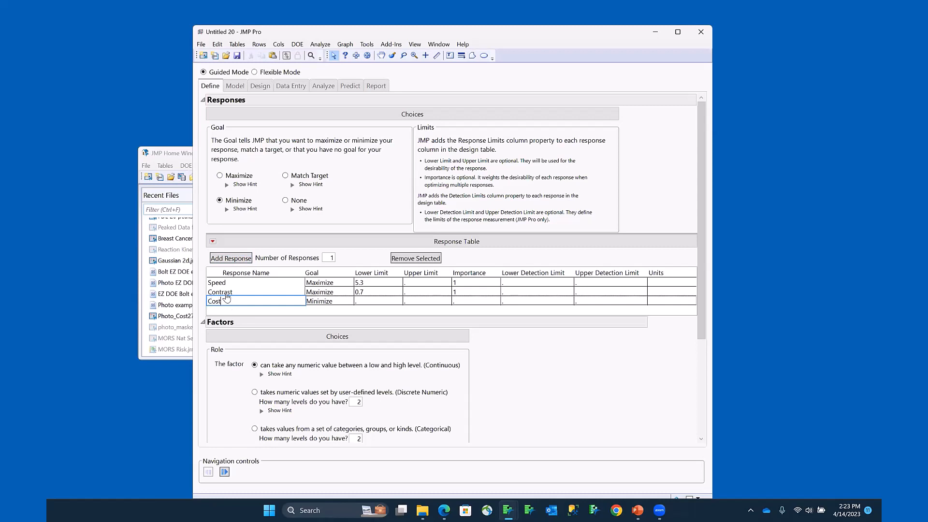
{"action": "key", "text": "Tab"}
{"action": "key", "text": "Tab"}
{"action": "type", "text": "0"}
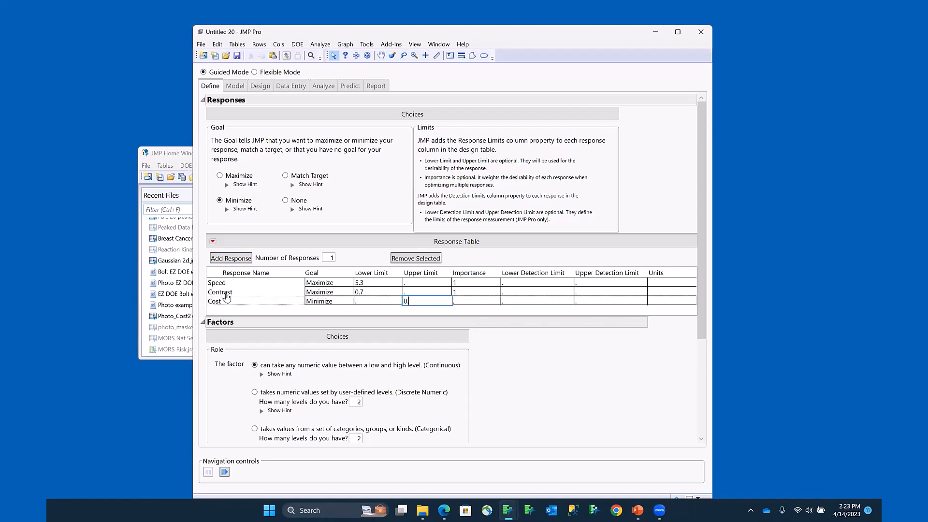
{"action": "key", "text": "Tab"}
{"action": "left_click", "coordinate": [525, 362]}
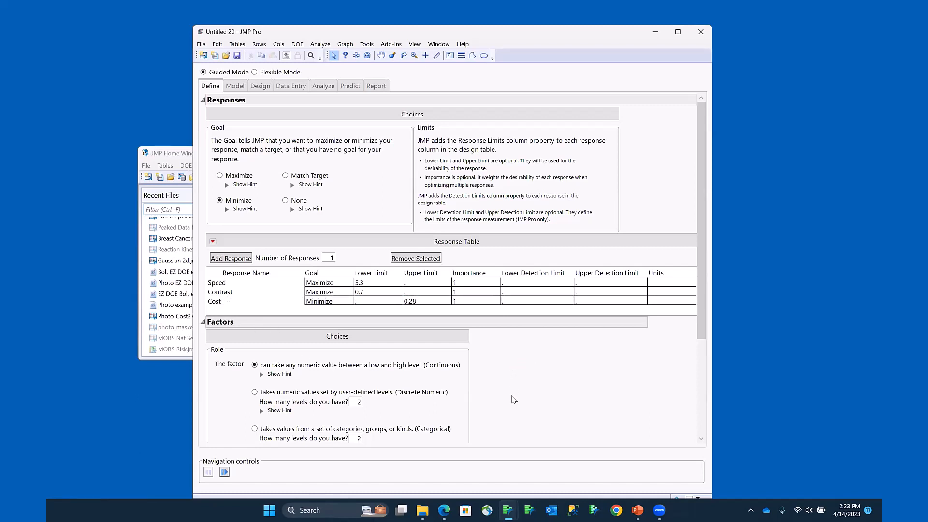
- Rename factor X1 as Sensitizer 1 and set its range to 50–90
{"action": "scroll", "coordinate": [514, 382], "scroll_direction": "down", "scroll_amount": 3}
{"action": "scroll", "coordinate": [515, 382], "scroll_direction": "down", "scroll_amount": 2}
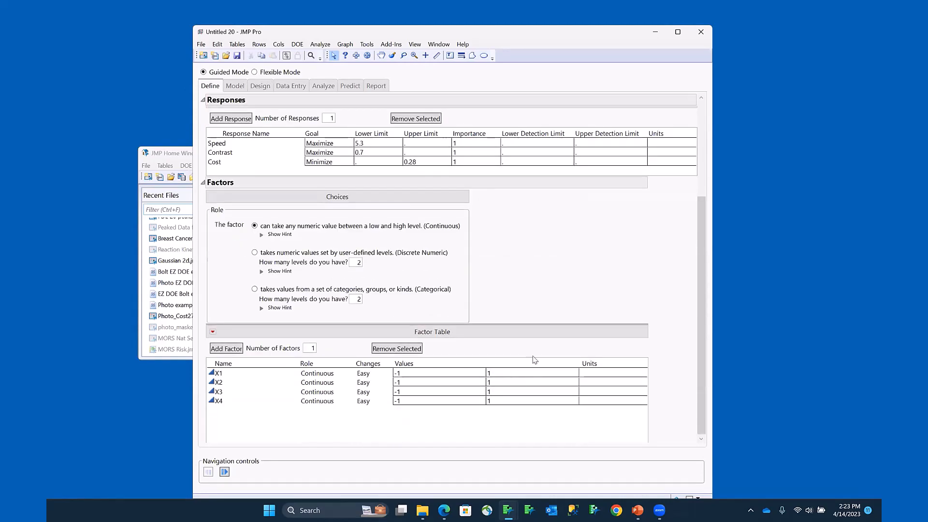
{"action": "double_click", "coordinate": [237, 373]}
{"action": "type", "text": "Se"}
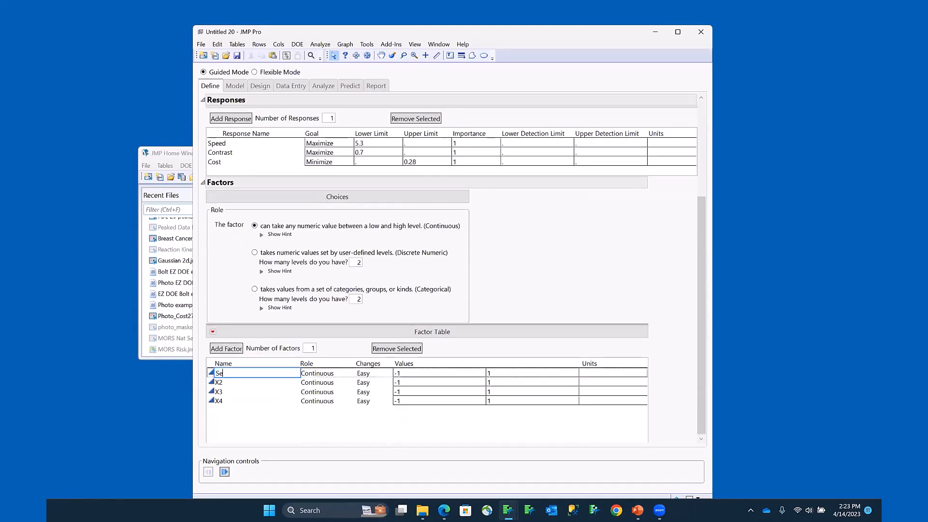
{"action": "type", "text": "nsitizer 1"}
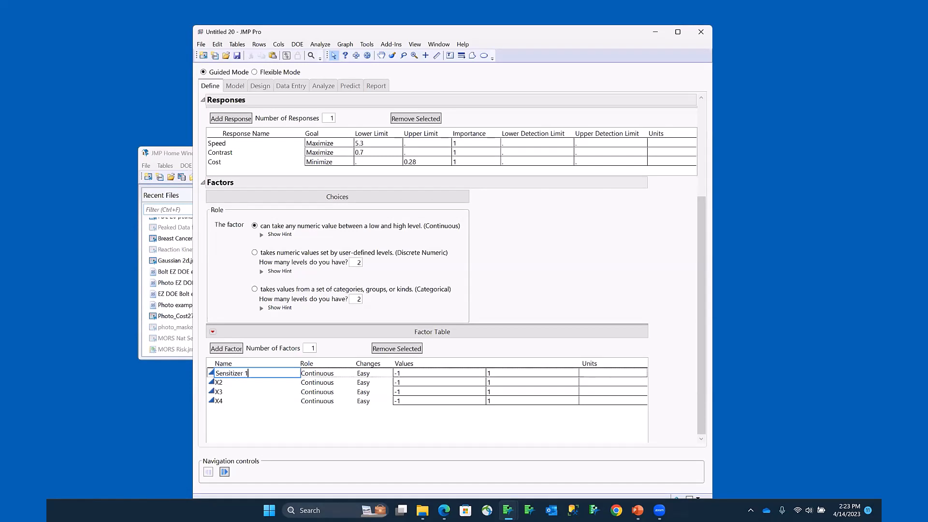
{"action": "key", "text": "Tab"}
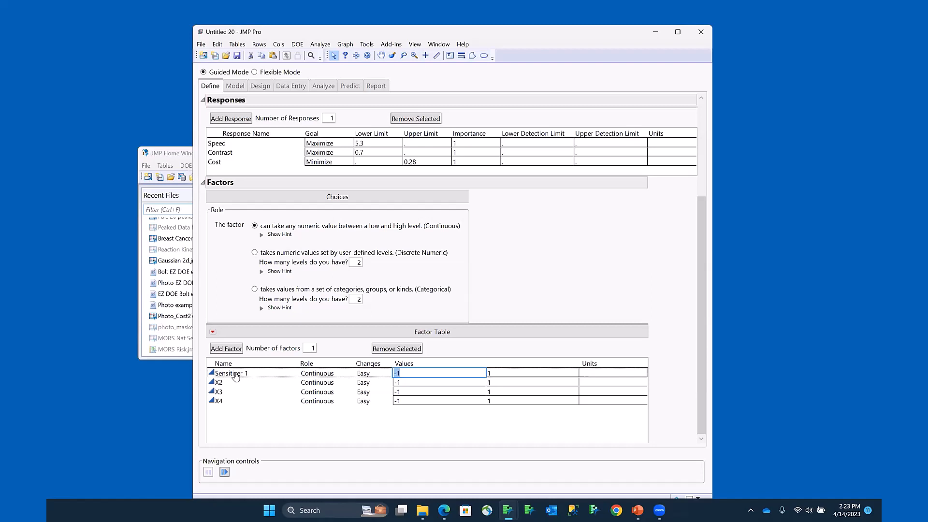
{"action": "type", "text": "50"}
{"action": "key", "text": "Tab"}
{"action": "type", "text": "90"}
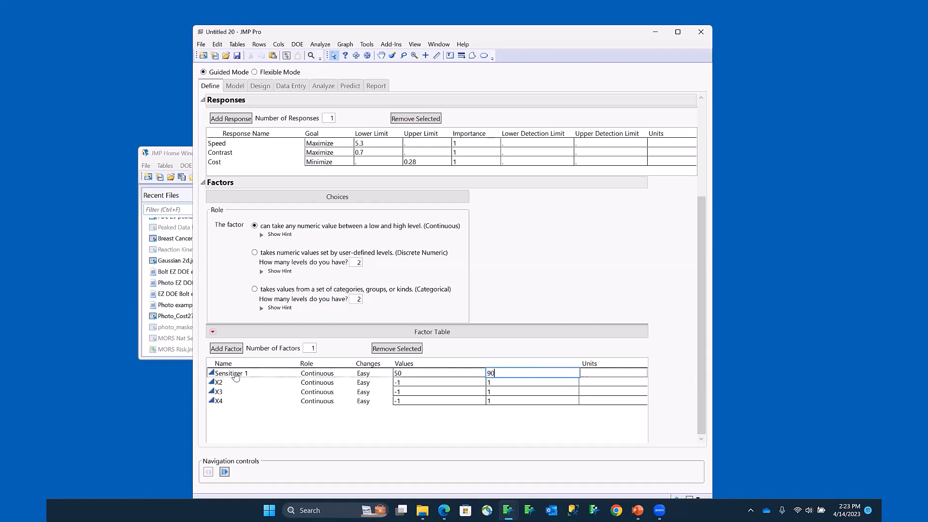
- Rename factor X2 as Sensitizer 2 and set its range to 50–90
{"action": "left_click", "coordinate": [230, 382]}
{"action": "type", "text": "Se"}
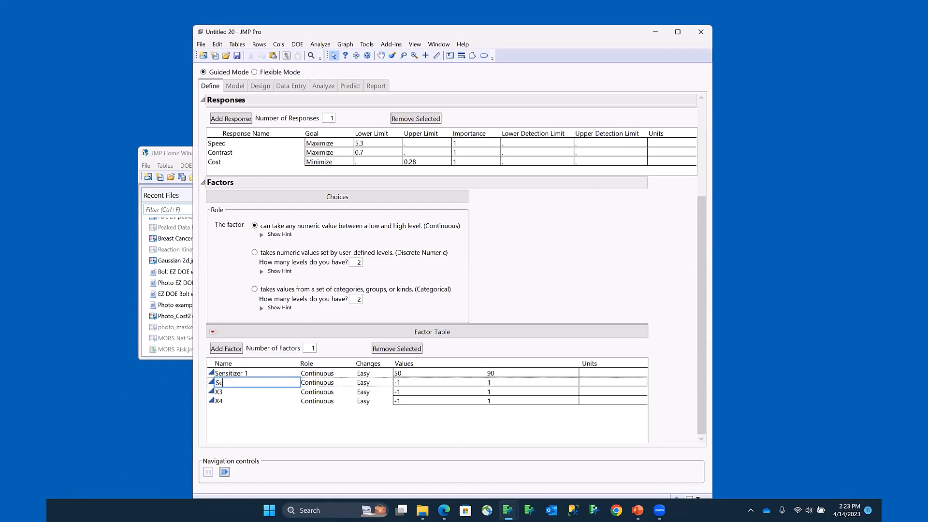
{"action": "type", "text": "nsitizer 2"}
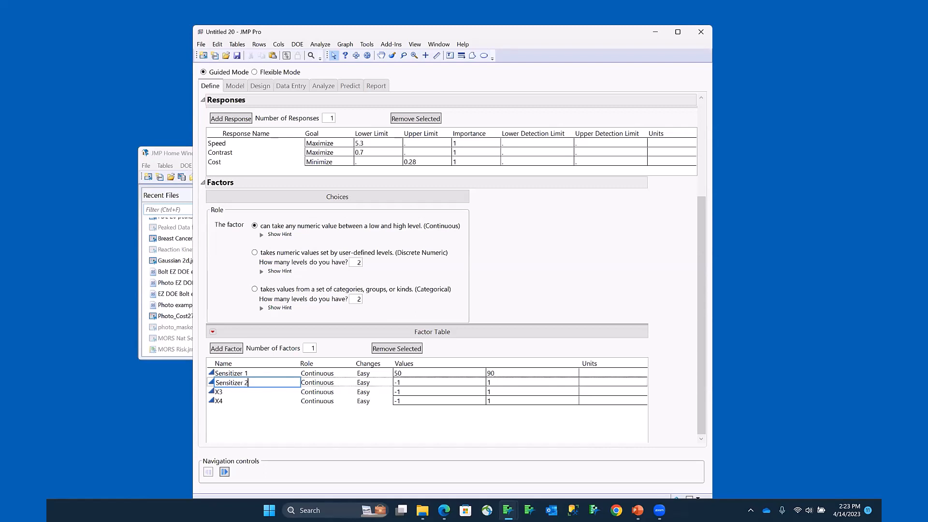
{"action": "key", "text": "Tab"}
{"action": "type", "text": "50"}
{"action": "key", "text": "Tab"}
{"action": "type", "text": "90"}
{"action": "key", "text": "Tab"}
- Rename factor X3 as Dye and set its range to 200–300
{"action": "key", "text": "Tab"}
{"action": "type", "text": "Dye"}
{"action": "key", "text": "Tab"}
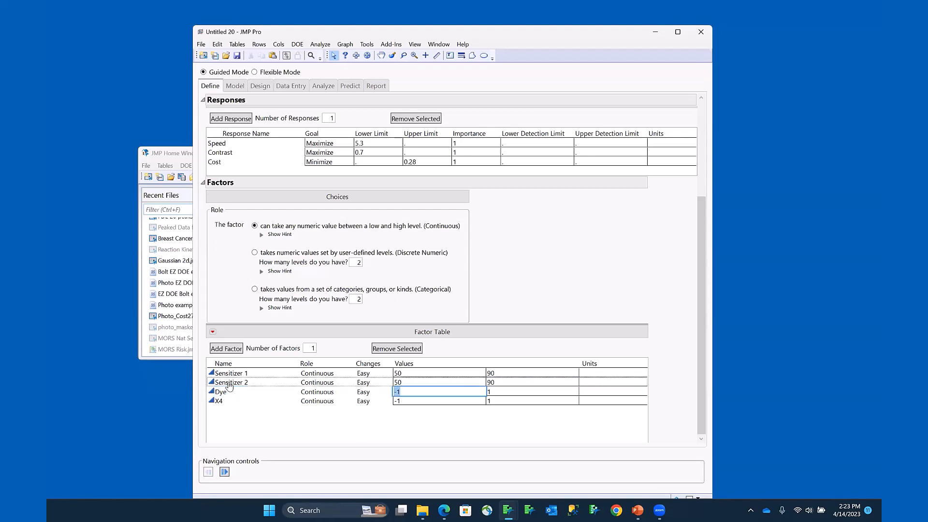
{"action": "type", "text": "200"}
{"action": "key", "text": "Tab"}
{"action": "type", "text": "300"}
{"action": "key", "text": "Tab"}
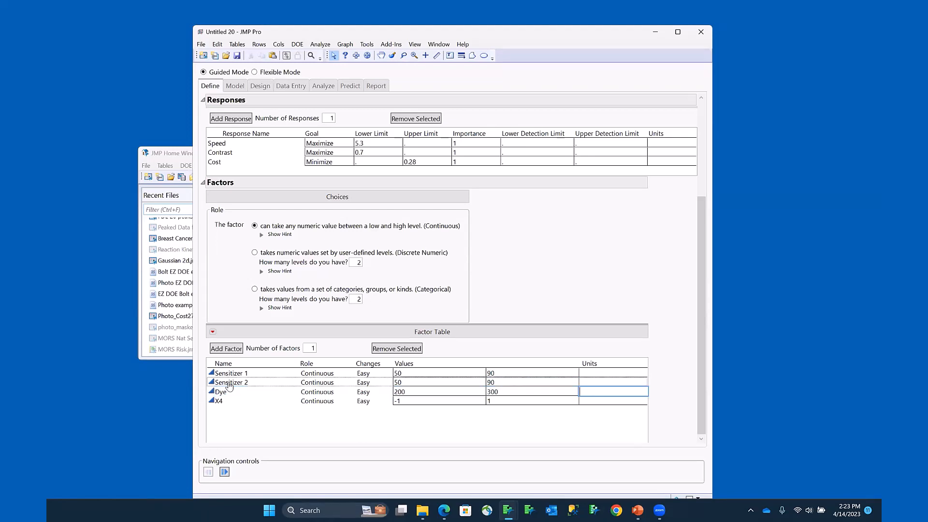
- Rename factor X4 as Reaction Time and set its range to 120–180
{"action": "key", "text": "Tab"}
{"action": "type", "text": "Reaction Time"}
{"action": "key", "text": "Tab"}
{"action": "type", "text": "120"}
{"action": "key", "text": "Tab"}
{"action": "type", "text": "80"}
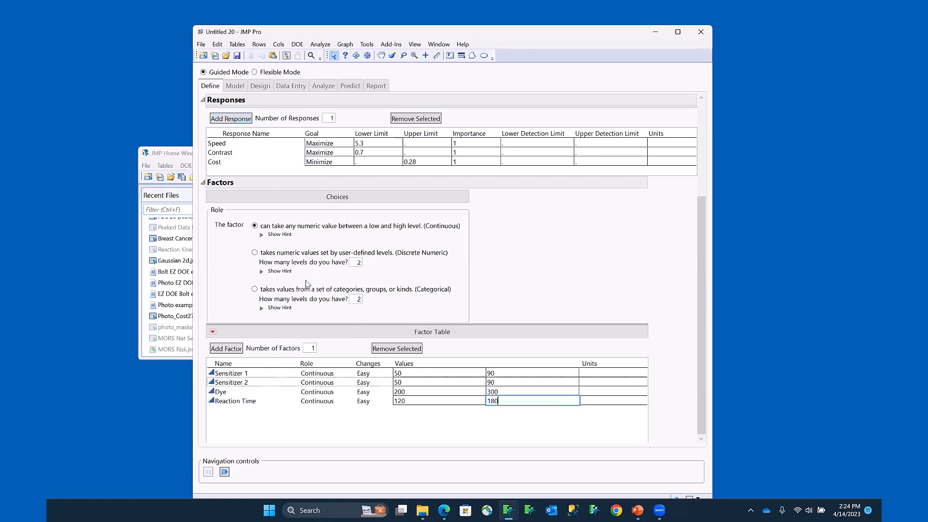
{"action": "mouse_move", "coordinate": [261, 469]}
{"action": "left_mouse_down"}
{"action": "mouse_move", "coordinate": [221, 454]}
{"action": "mouse_move", "coordinate": [219, 487]}
{"action": "mouse_move", "coordinate": [258, 478]}
{"action": "mouse_move", "coordinate": [262, 467]}
{"action": "mouse_move", "coordinate": [314, 172]}
{"action": "mouse_move", "coordinate": [286, 99]}
{"action": "mouse_move", "coordinate": [232, 74]}
{"action": "mouse_move", "coordinate": [261, 93]}
{"action": "mouse_move", "coordinate": [271, 73]}
{"action": "left_mouse_up"}
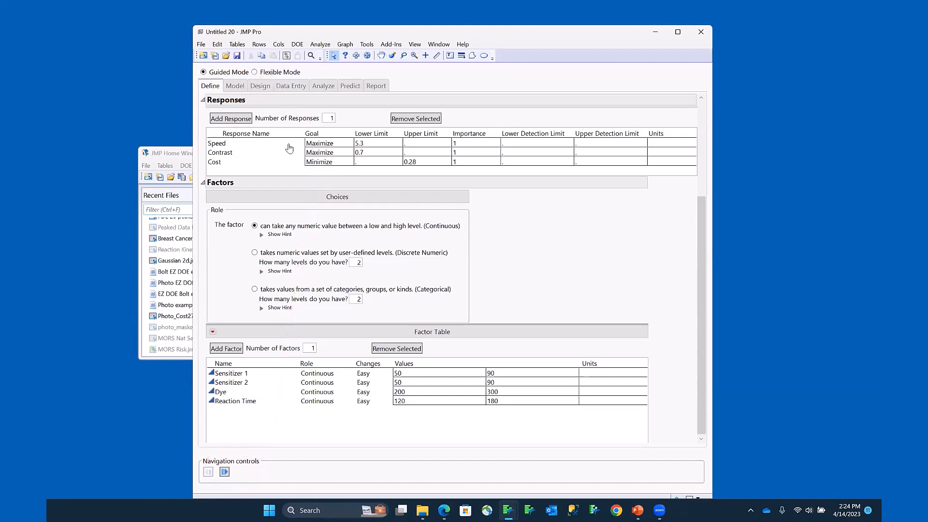
- Choose the model with all main effects, two-factor interactions and quadratics (Response Surface Design) to be estimated
{"action": "left_click", "coordinate": [225, 472]}
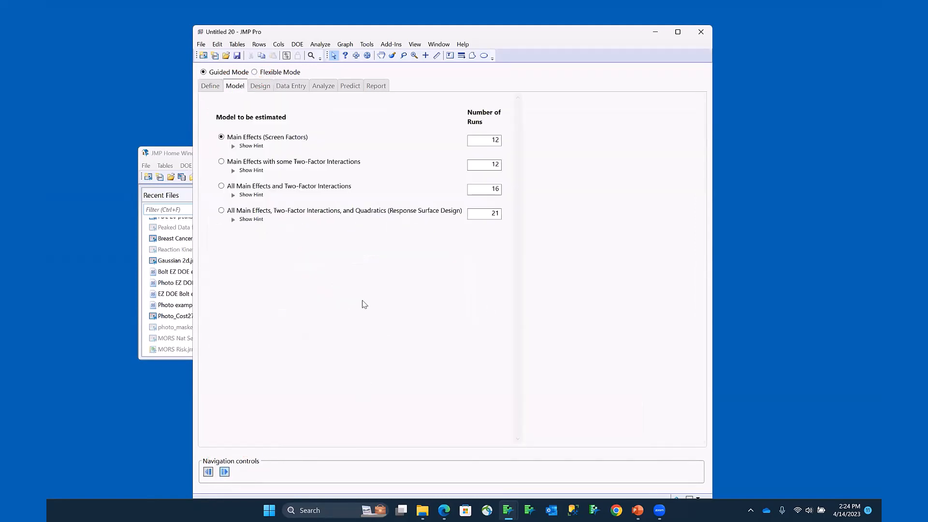
{"action": "mouse_move", "coordinate": [301, 245]}
{"action": "left_mouse_down"}
{"action": "mouse_move", "coordinate": [492, 243]}
{"action": "mouse_move", "coordinate": [580, 131]}
{"action": "left_mouse_up"}
{"action": "mouse_move", "coordinate": [231, 99]}
{"action": "left_mouse_down"}
{"action": "mouse_move", "coordinate": [241, 230]}
{"action": "mouse_move", "coordinate": [349, 246]}
{"action": "left_mouse_up"}
{"action": "mouse_move", "coordinate": [218, 235]}
{"action": "left_mouse_down"}
{"action": "mouse_move", "coordinate": [511, 238]}
{"action": "mouse_move", "coordinate": [525, 217]}
{"action": "mouse_move", "coordinate": [444, 203]}
{"action": "mouse_move", "coordinate": [218, 202]}
{"action": "mouse_move", "coordinate": [236, 234]}
{"action": "mouse_move", "coordinate": [255, 236]}
{"action": "mouse_move", "coordinate": [319, 241]}
{"action": "mouse_move", "coordinate": [452, 217]}
{"action": "mouse_move", "coordinate": [436, 221]}
{"action": "left_mouse_up"}
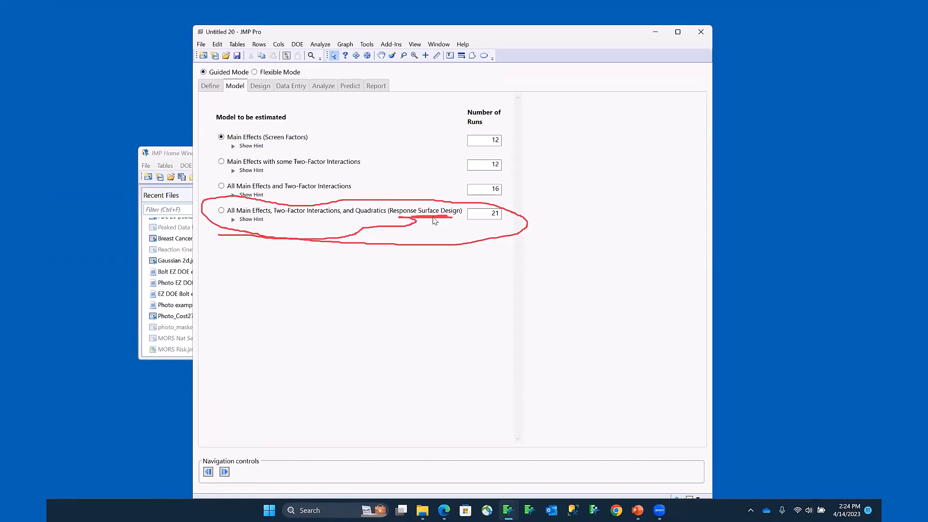
{"action": "key", "text": "Escape"}
{"action": "left_click", "coordinate": [221, 210]}
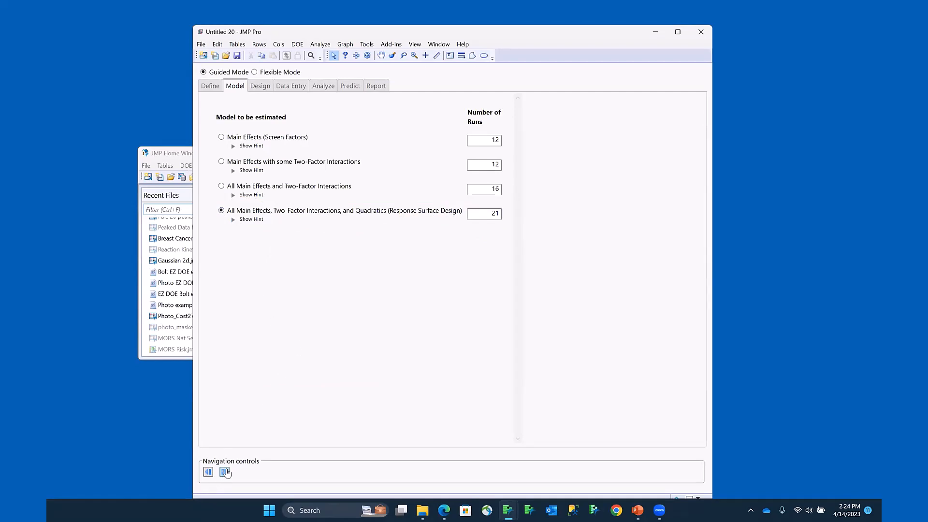
{"action": "mouse_move", "coordinate": [256, 452]}
{"action": "left_mouse_down"}
{"action": "mouse_move", "coordinate": [223, 485]}
{"action": "mouse_move", "coordinate": [233, 444]}
{"action": "left_mouse_up"}
{"action": "key", "text": "Escape"}
- Generate the design for the four factors and export it to a separate data table
{"action": "left_click", "coordinate": [257, 87]}
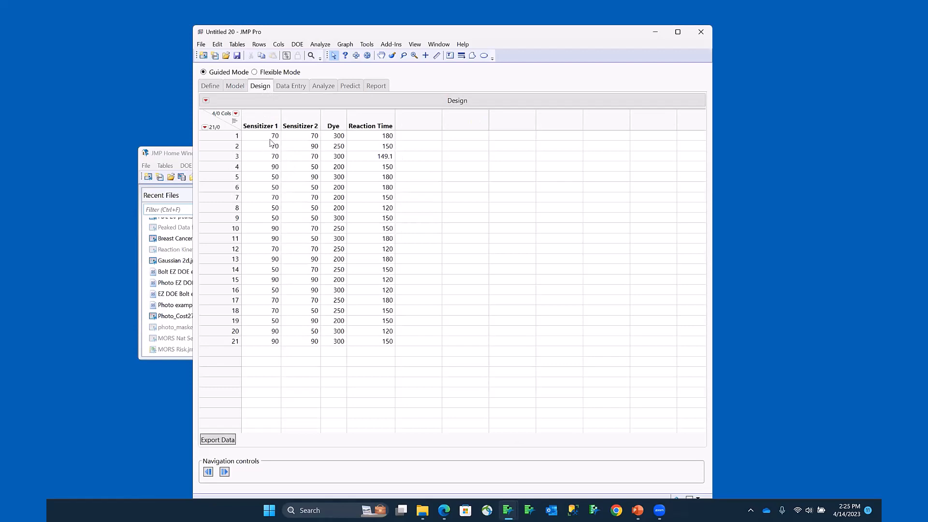
{"action": "left_click_drag", "start_coordinate": [269, 142], "coordinate": [381, 344]}
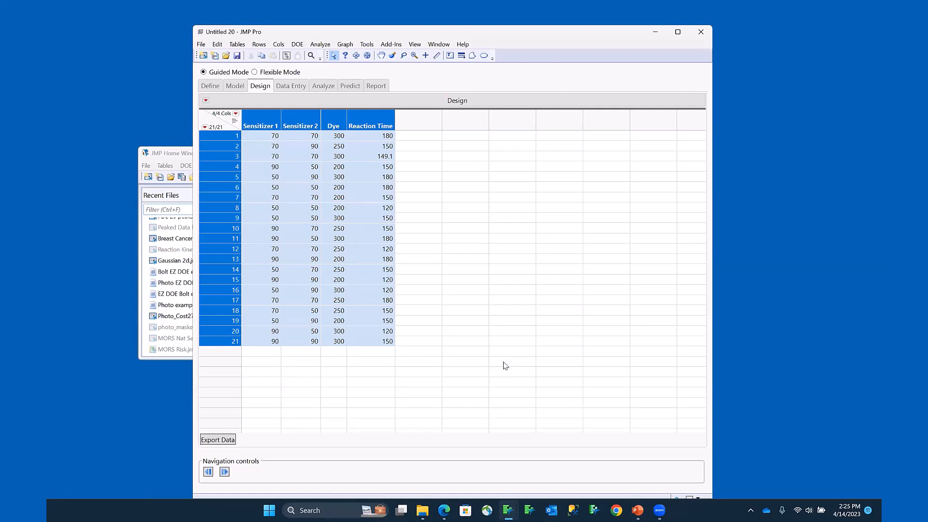
{"action": "left_click", "coordinate": [224, 441]}
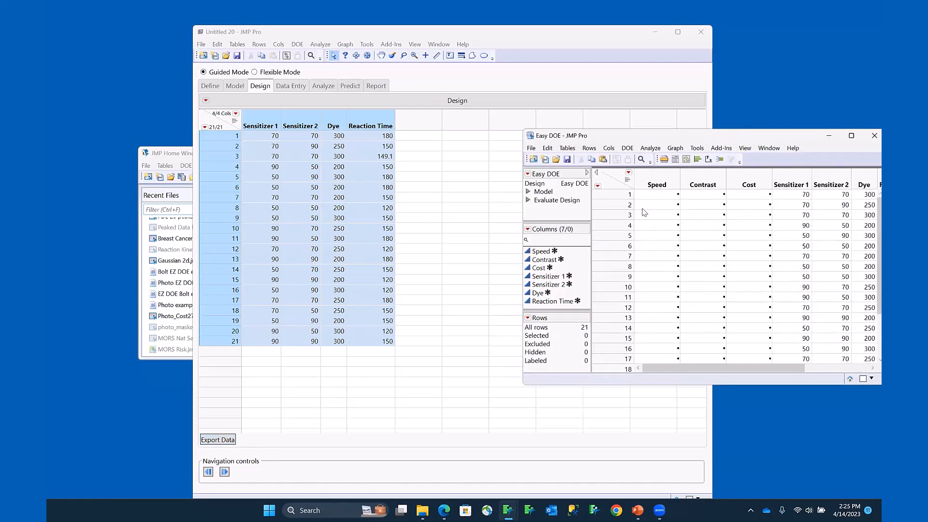
- Enlarge the exported table's window and copy all rows of Sensitizer 1, Sensitizer 2, Dye and Reaction Time
{"action": "left_click_drag", "start_coordinate": [676, 135], "coordinate": [532, 132]}
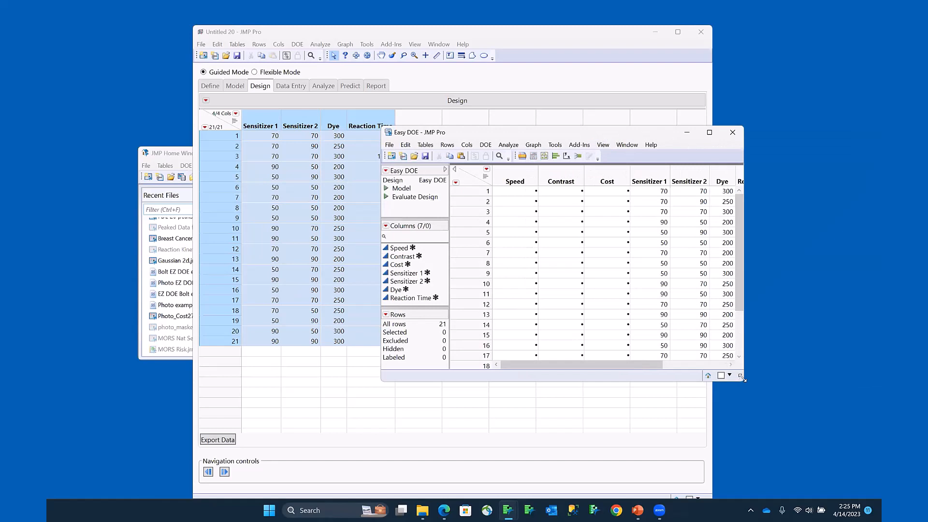
{"action": "left_click_drag", "start_coordinate": [742, 379], "coordinate": [848, 484]}
{"action": "left_click_drag", "start_coordinate": [650, 192], "coordinate": [727, 273]}
{"action": "left_click_drag", "start_coordinate": [734, 320], "coordinate": [768, 412]}
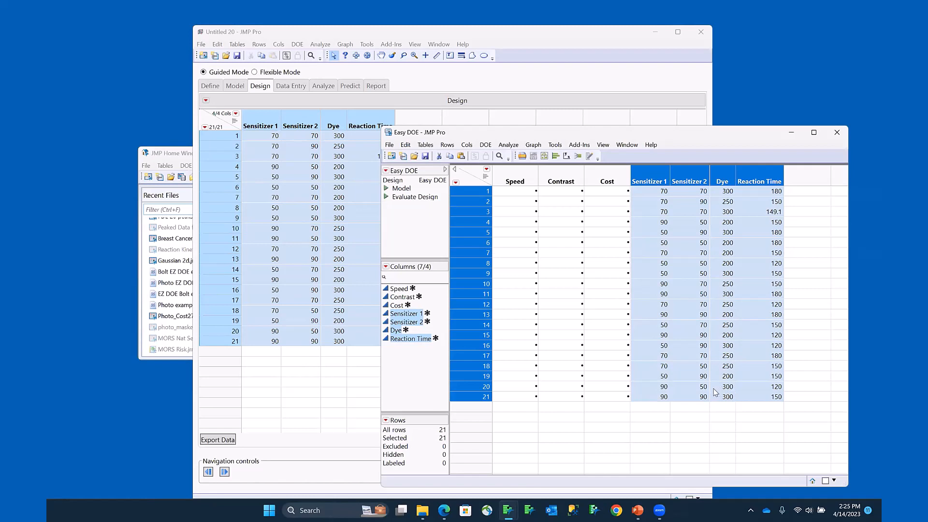
- Open the Easy DOE Photo Process simulator table and replace its four factor columns with the copied design settings
{"action": "left_click", "coordinate": [170, 157]}
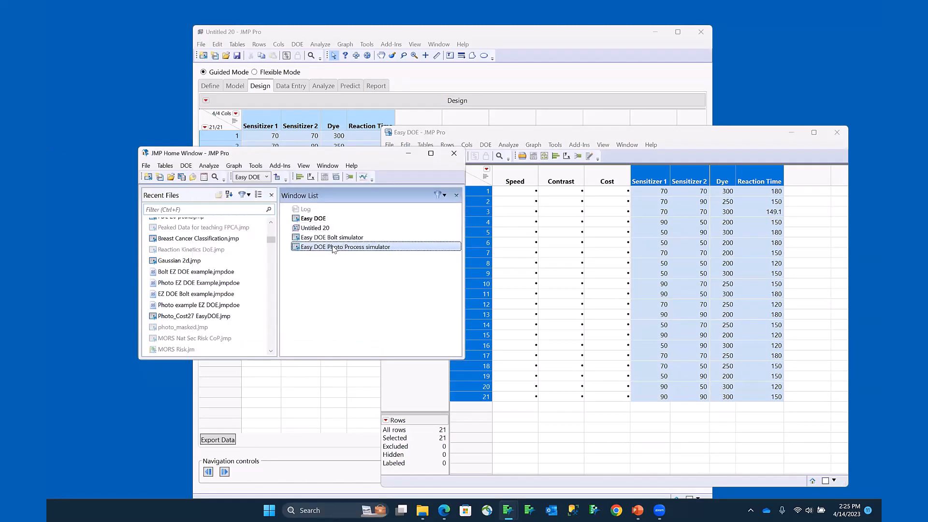
{"action": "double_click", "coordinate": [332, 247]}
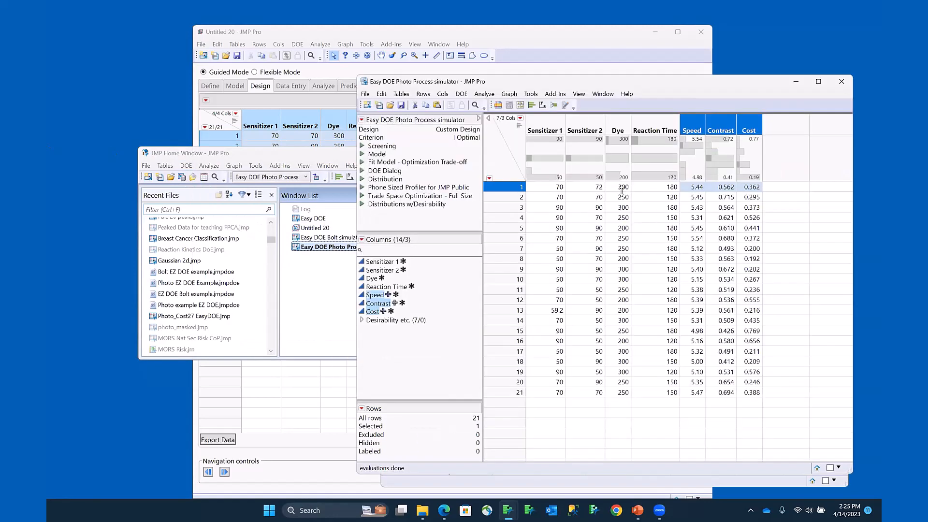
{"action": "left_click_drag", "start_coordinate": [551, 190], "coordinate": [670, 395]}
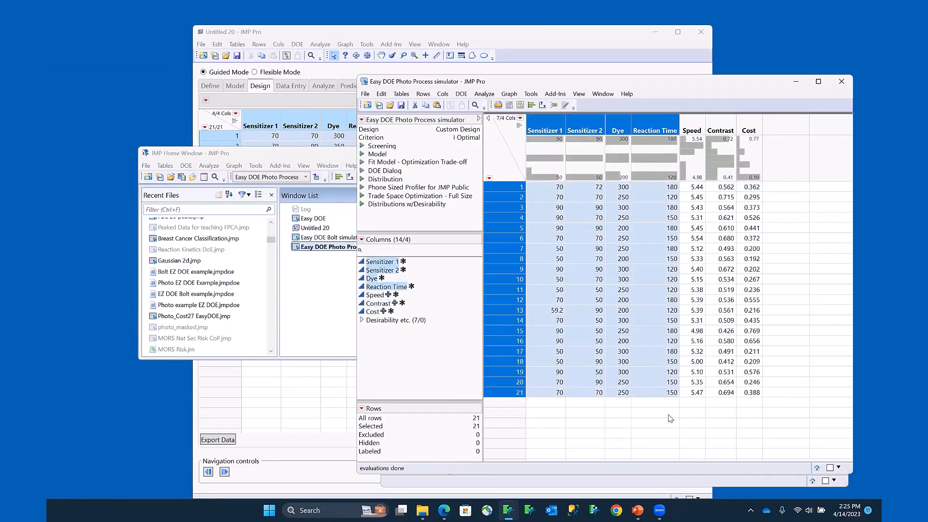
{"action": "left_click", "coordinate": [692, 378]}
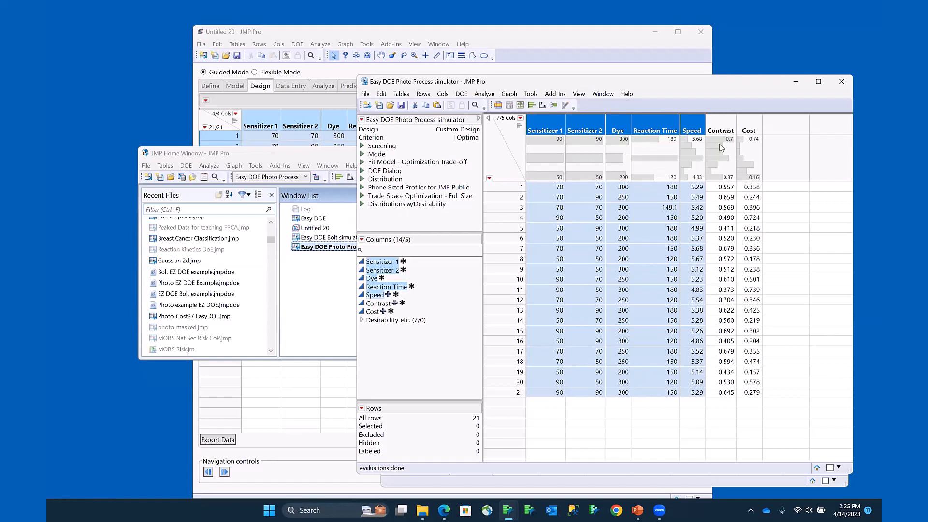
- Copy the simulated Speed, Contrast and Cost values for all rows of the simulator table
{"action": "left_click", "coordinate": [697, 122]}
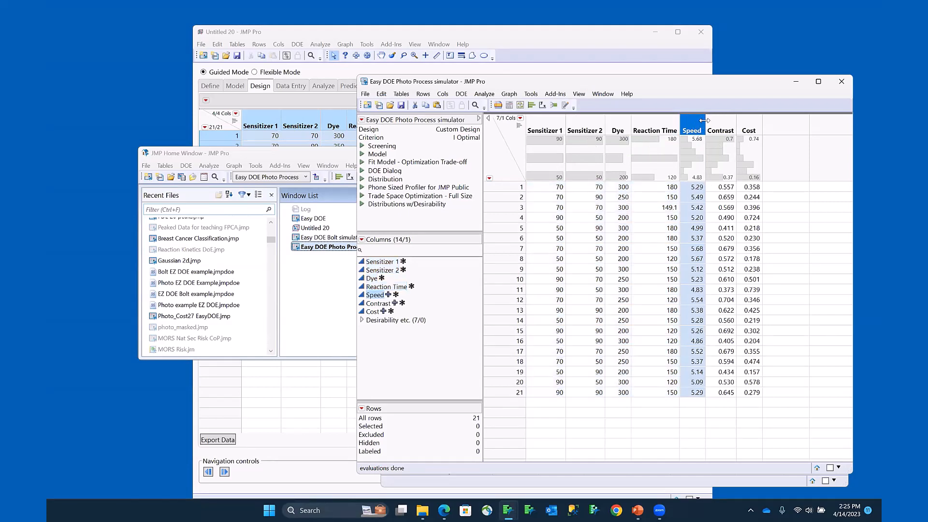
{"action": "left_click", "coordinate": [749, 127], "text": "shift"}
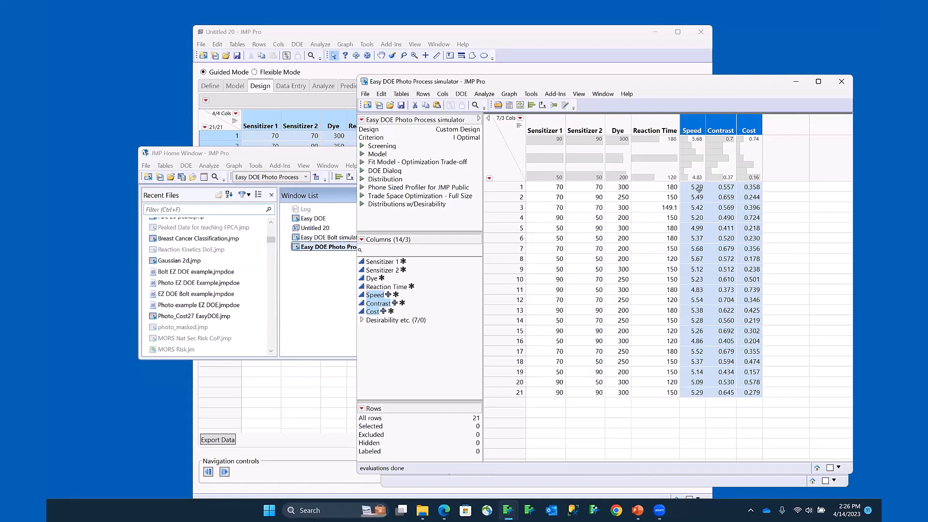
{"action": "left_click_drag", "start_coordinate": [699, 194], "coordinate": [697, 205]}
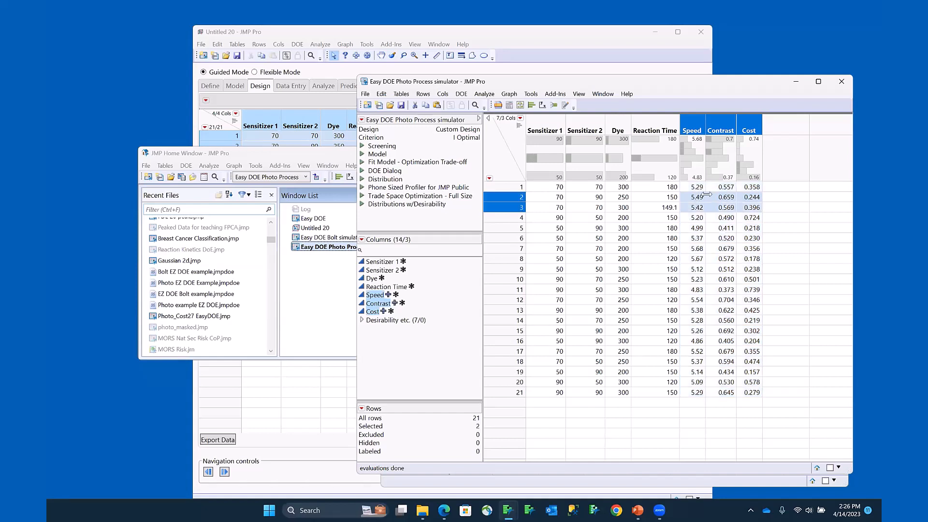
{"action": "key", "text": "ctrl+z"}
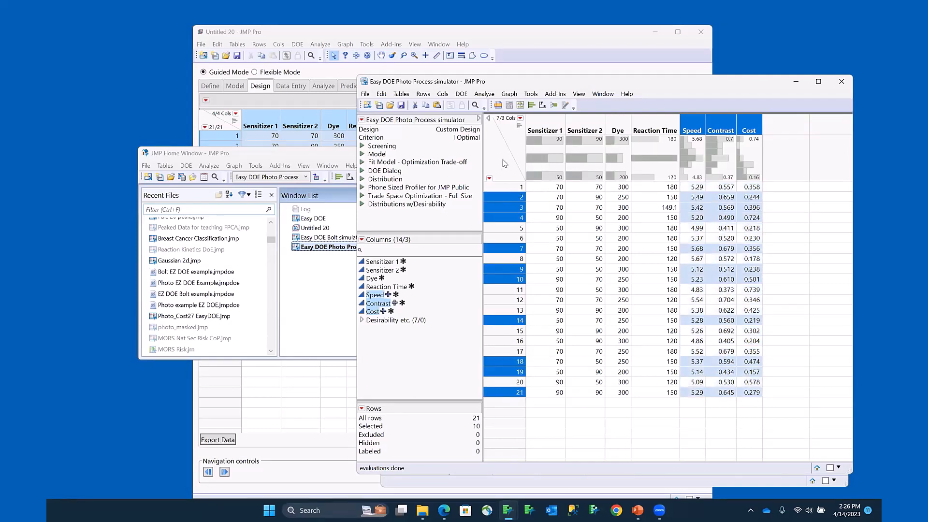
{"action": "left_click", "coordinate": [523, 152]}
{"action": "left_click_drag", "start_coordinate": [696, 187], "coordinate": [772, 394]}
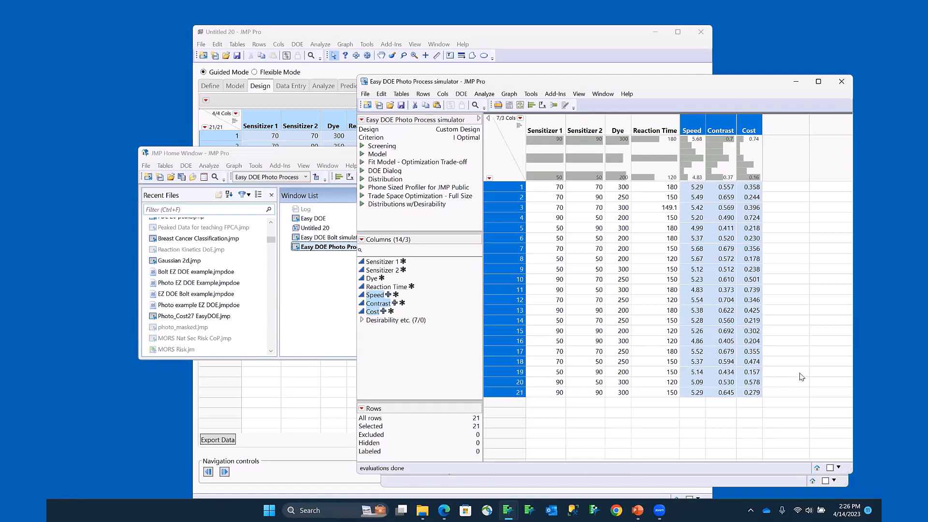
- Paste the copied values into the design's Speed, Contrast and Cost response columns from row 1 and review the factor plots
{"action": "left_click", "coordinate": [588, 43]}
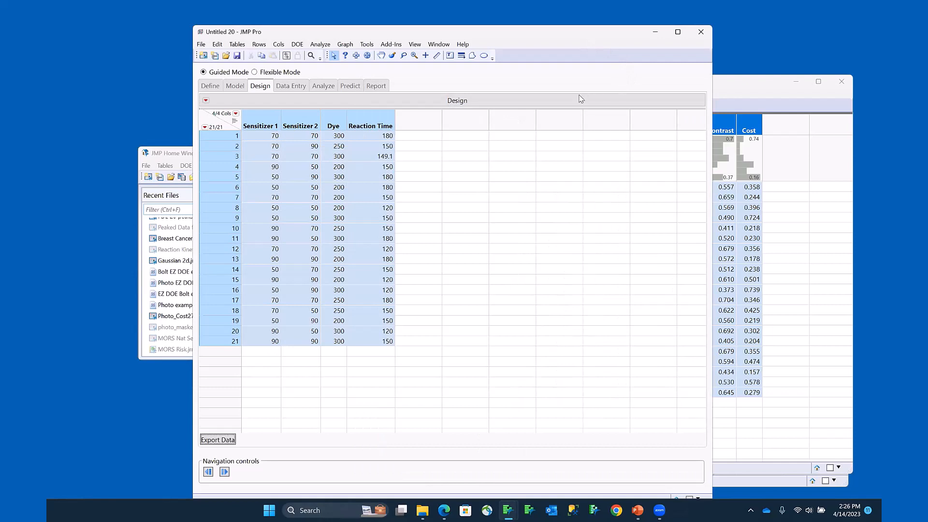
{"action": "left_click", "coordinate": [292, 87]}
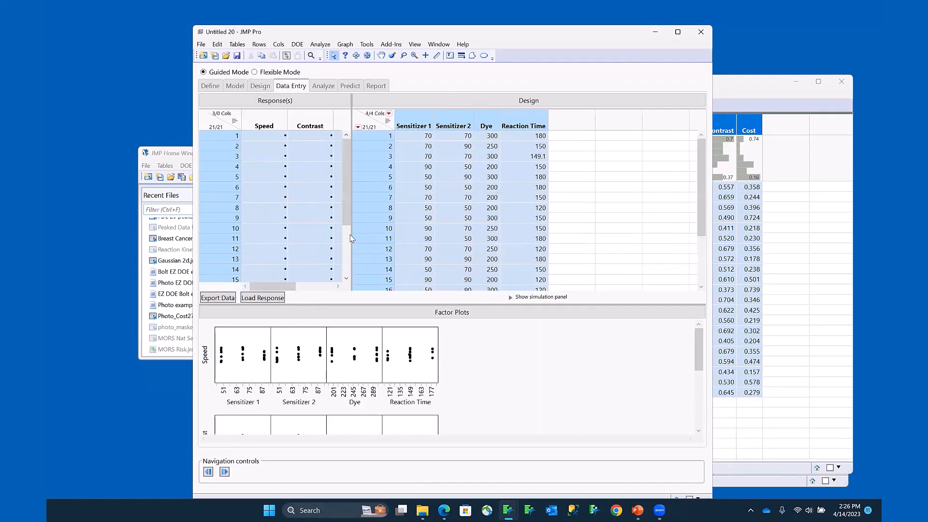
{"action": "left_click_drag", "start_coordinate": [352, 233], "coordinate": [439, 245]}
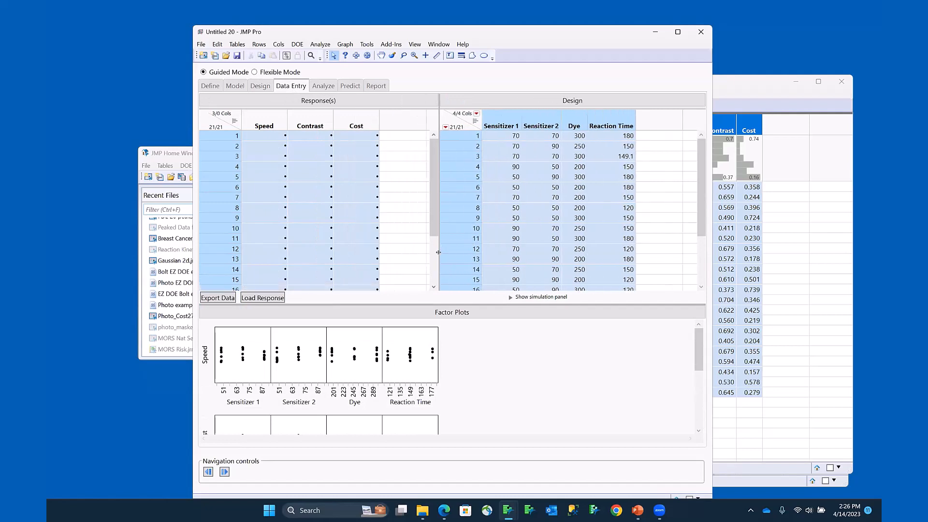
{"action": "left_click", "coordinate": [272, 140]}
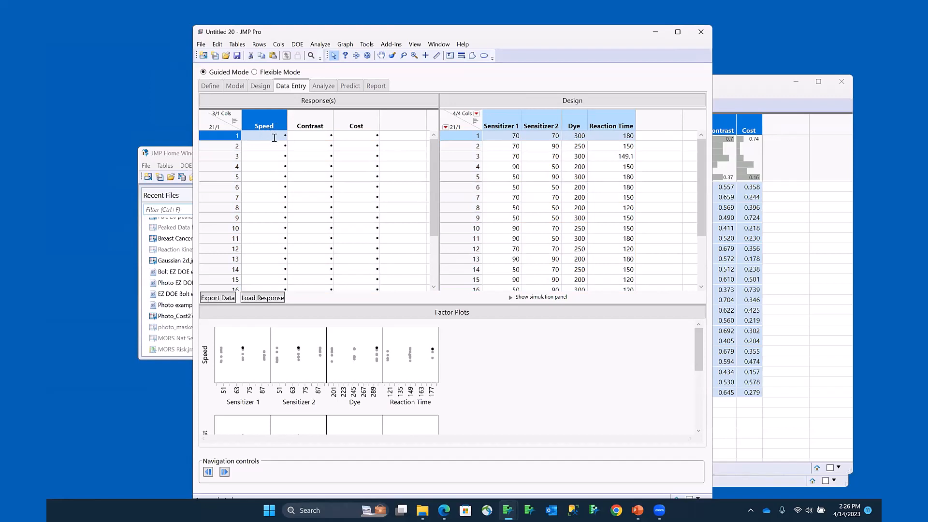
{"action": "key", "text": "ctrl+v"}
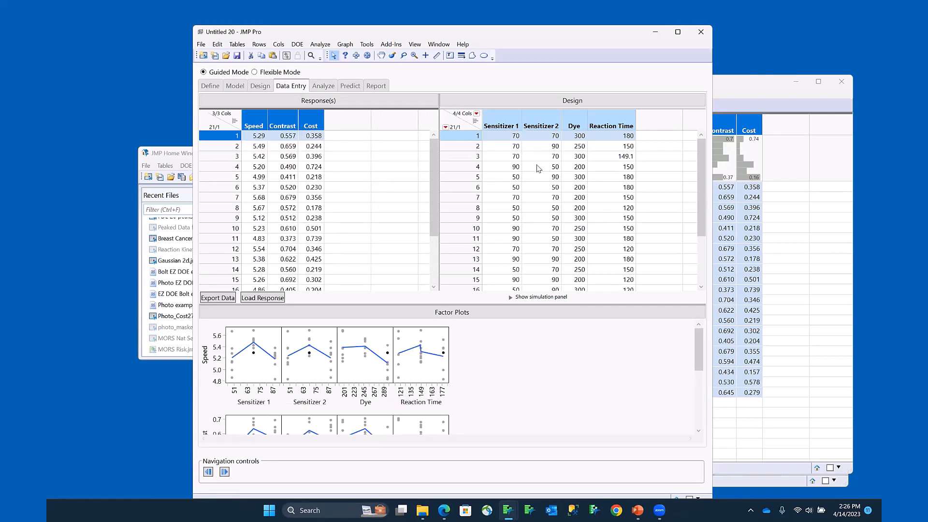
{"action": "mouse_move", "coordinate": [532, 358]}
{"action": "left_mouse_down"}
{"action": "mouse_move", "coordinate": [382, 302]}
{"action": "mouse_move", "coordinate": [194, 333]}
{"action": "left_mouse_up"}
{"action": "mouse_move", "coordinate": [168, 366]}
{"action": "left_mouse_down"}
{"action": "mouse_move", "coordinate": [476, 424]}
{"action": "mouse_move", "coordinate": [520, 353]}
{"action": "left_mouse_up"}
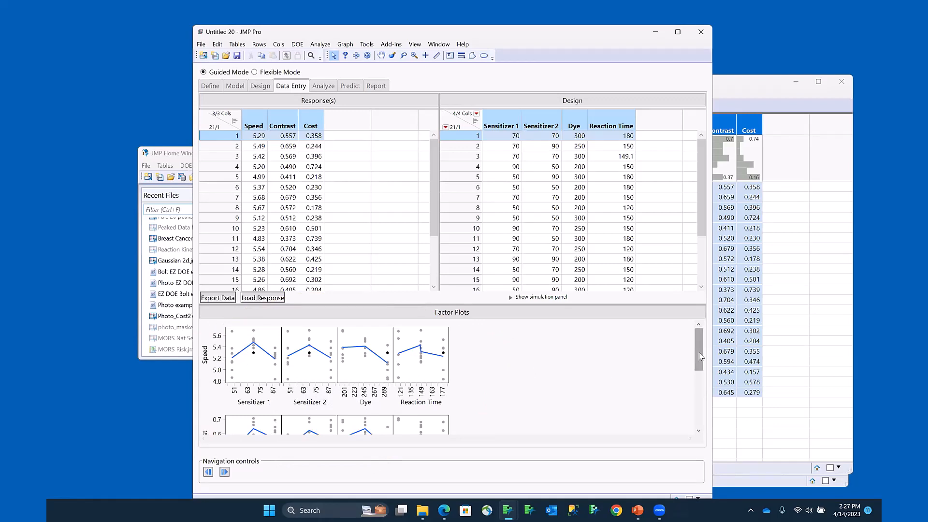
{"action": "scroll", "coordinate": [699, 356], "scroll_direction": "down", "scroll_amount": 5}
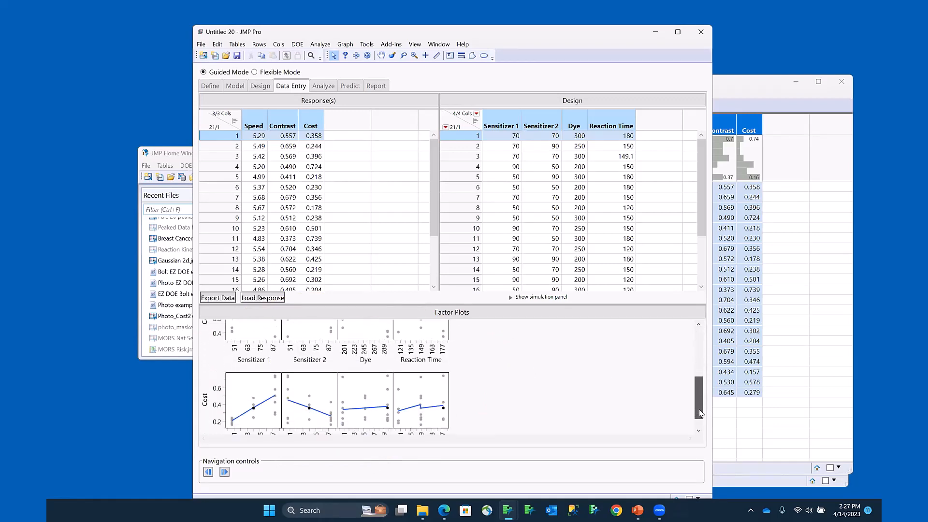
{"action": "scroll", "coordinate": [707, 380], "scroll_direction": "up", "scroll_amount": 5}
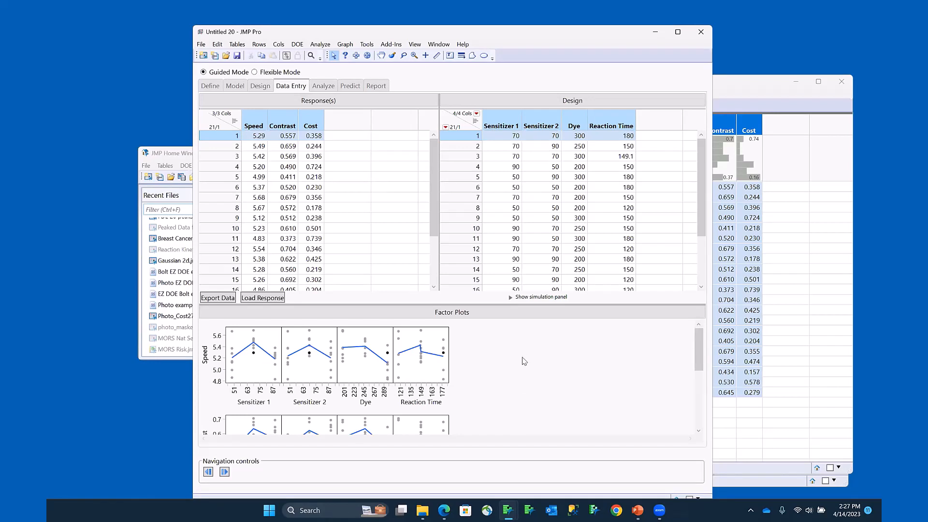
- Save the design as an Easy DOE file named "Mastering EZ DOE ExMPLE 1" in the Documents folder
{"action": "left_click", "coordinate": [202, 45]}
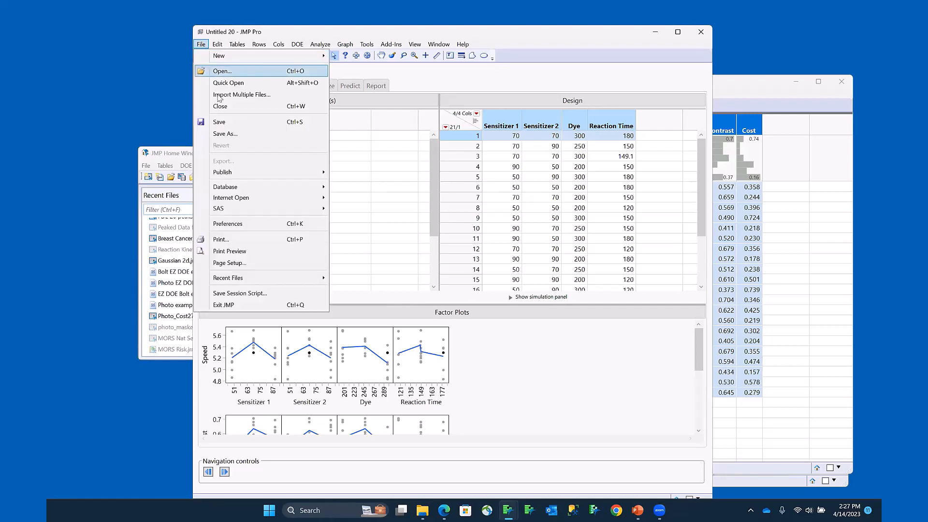
{"action": "left_click", "coordinate": [238, 138]}
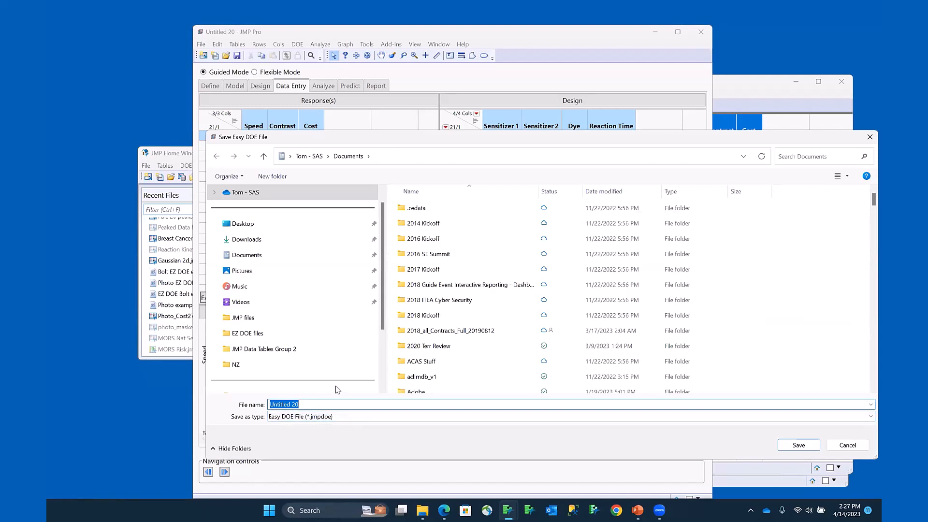
{"action": "type", "text": "Master"}
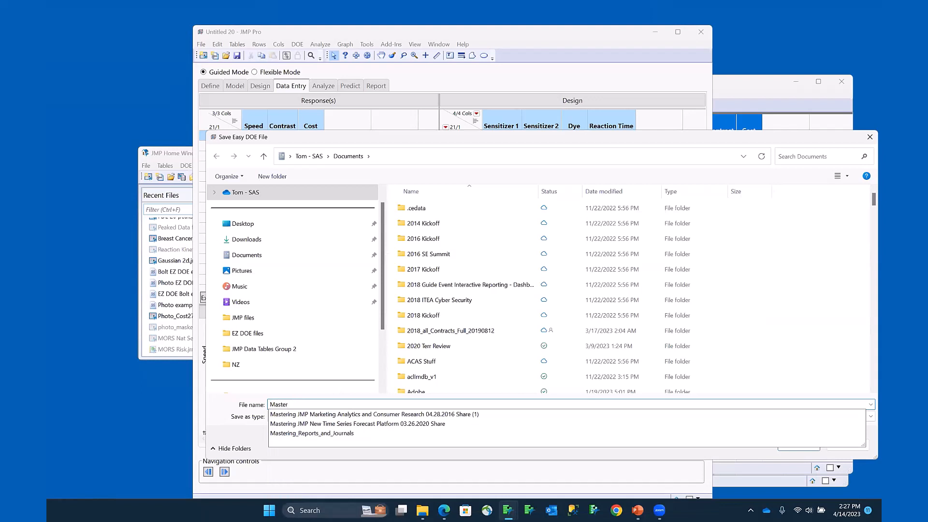
{"action": "type", "text": "ng EZ DOE ExMPLE 1"}
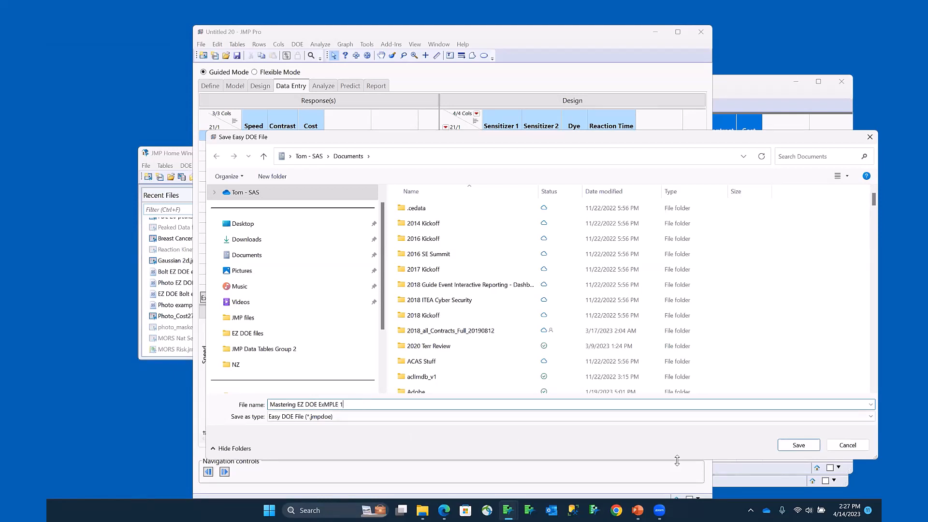
{"action": "left_click", "coordinate": [799, 445]}
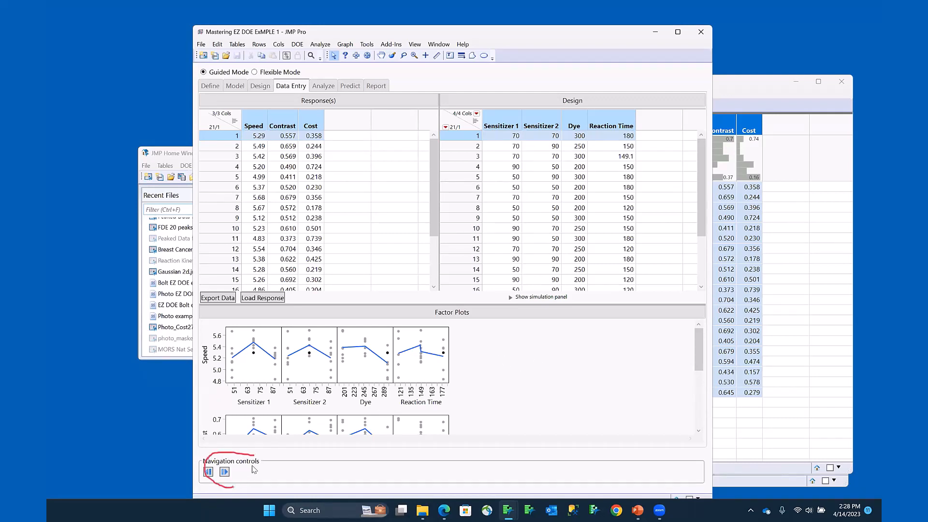
- Review the fitted models for the responses and reduce the Speed response to its Best Model
{"action": "left_click", "coordinate": [327, 89]}
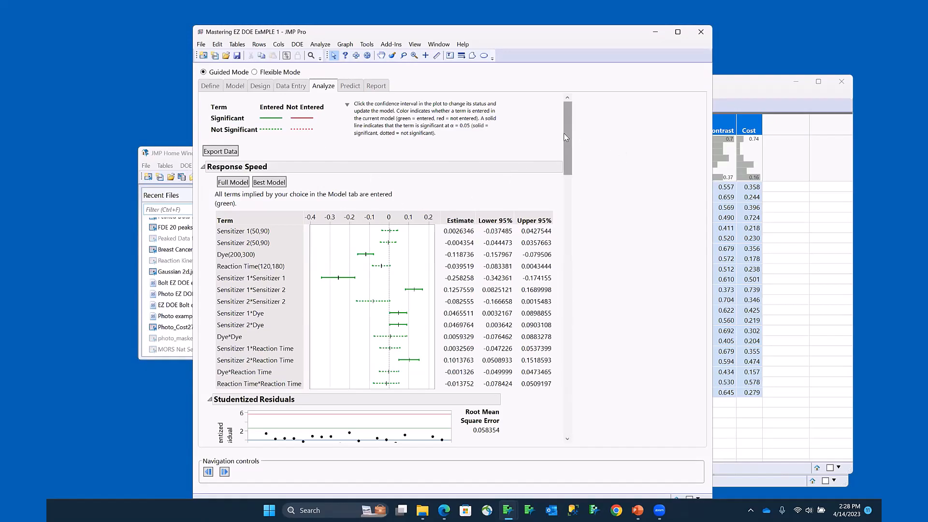
{"action": "left_click_drag", "start_coordinate": [568, 138], "coordinate": [575, 303]}
{"action": "scroll", "coordinate": [576, 303], "scroll_direction": "down", "scroll_amount": 10}
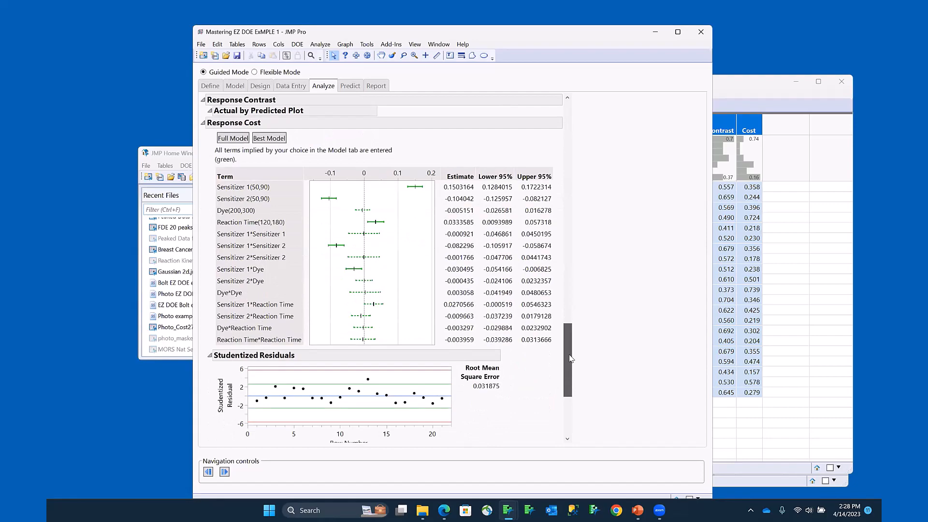
{"action": "scroll", "coordinate": [583, 302], "scroll_direction": "up", "scroll_amount": 3}
{"action": "scroll", "coordinate": [586, 301], "scroll_direction": "up", "scroll_amount": 15}
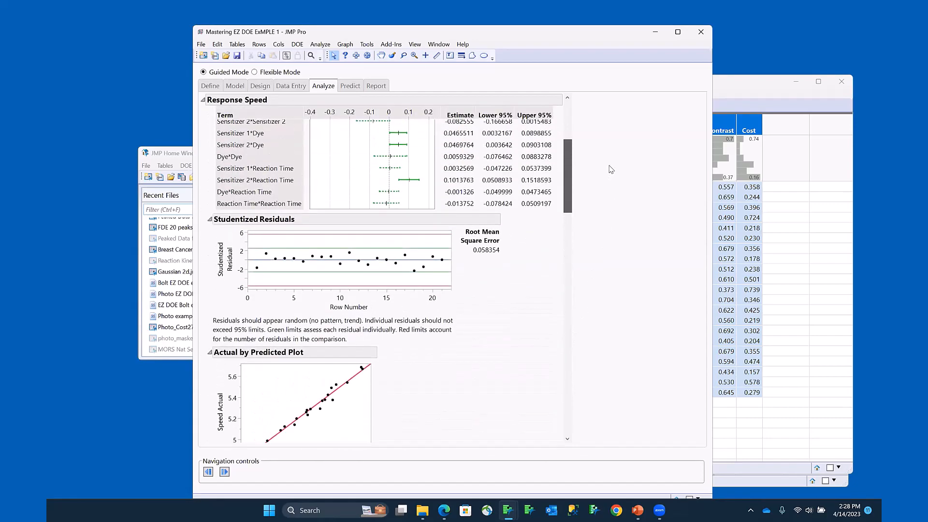
{"action": "scroll", "coordinate": [619, 143], "scroll_direction": "up", "scroll_amount": 3}
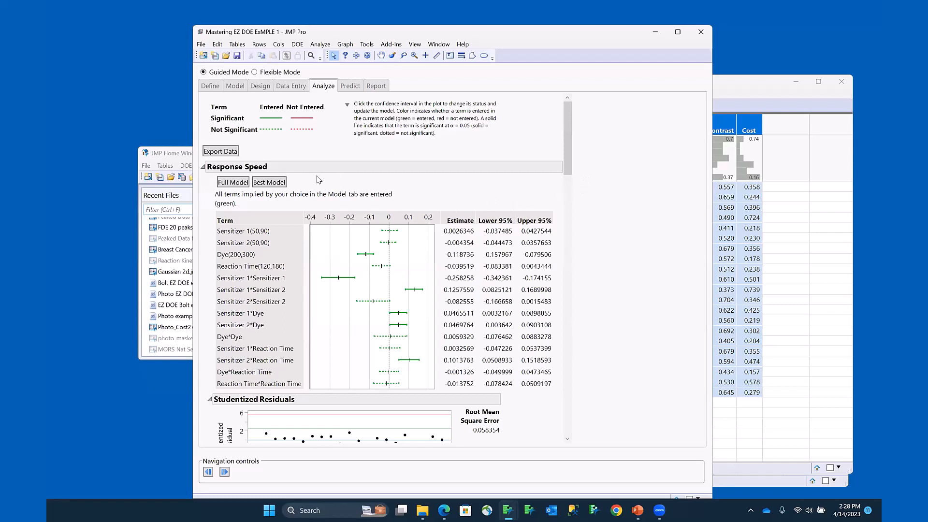
{"action": "left_click_drag", "start_coordinate": [307, 180], "coordinate": [309, 183]}
{"action": "left_click", "coordinate": [266, 184]}
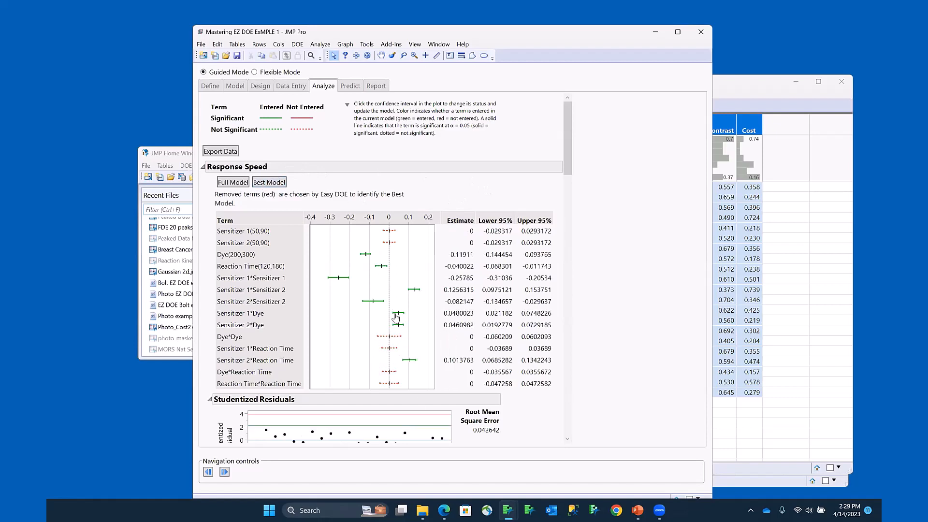
- Reduce the Contrast and Cost responses to their Best Models
{"action": "mouse_move", "coordinate": [464, 221]}
{"action": "left_mouse_down"}
{"action": "mouse_move", "coordinate": [486, 244]}
{"action": "mouse_move", "coordinate": [467, 199]}
{"action": "mouse_move", "coordinate": [369, 237]}
{"action": "mouse_move", "coordinate": [414, 209]}
{"action": "left_mouse_up"}
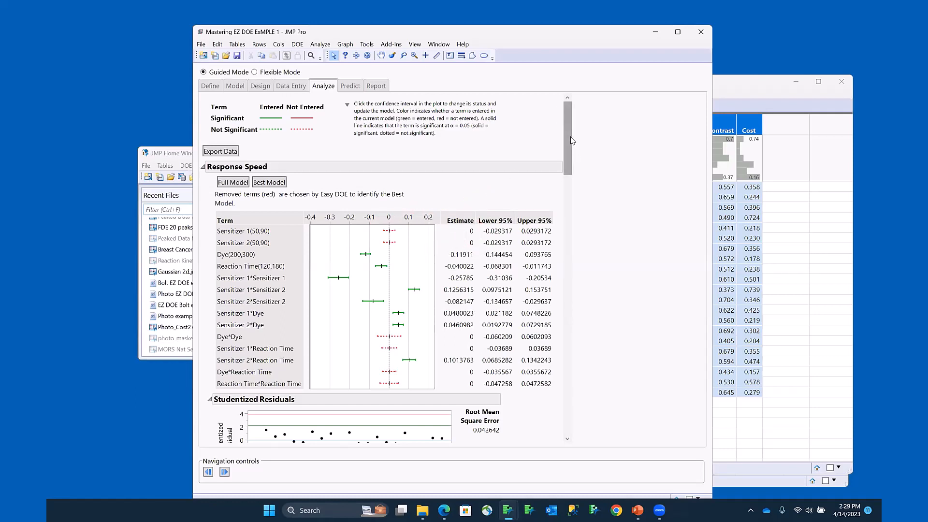
{"action": "left_click_drag", "start_coordinate": [568, 139], "coordinate": [568, 246]}
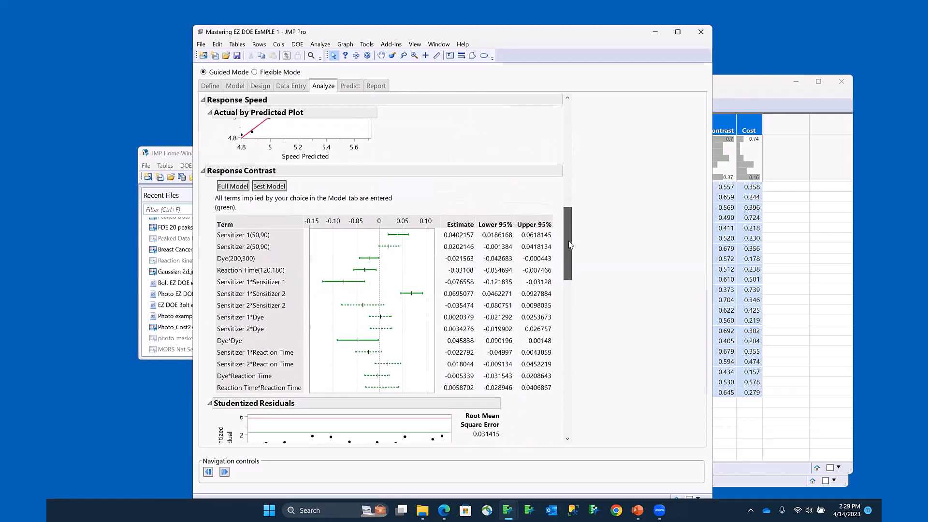
{"action": "left_click", "coordinate": [268, 187]}
{"action": "left_click_drag", "start_coordinate": [568, 241], "coordinate": [572, 349]}
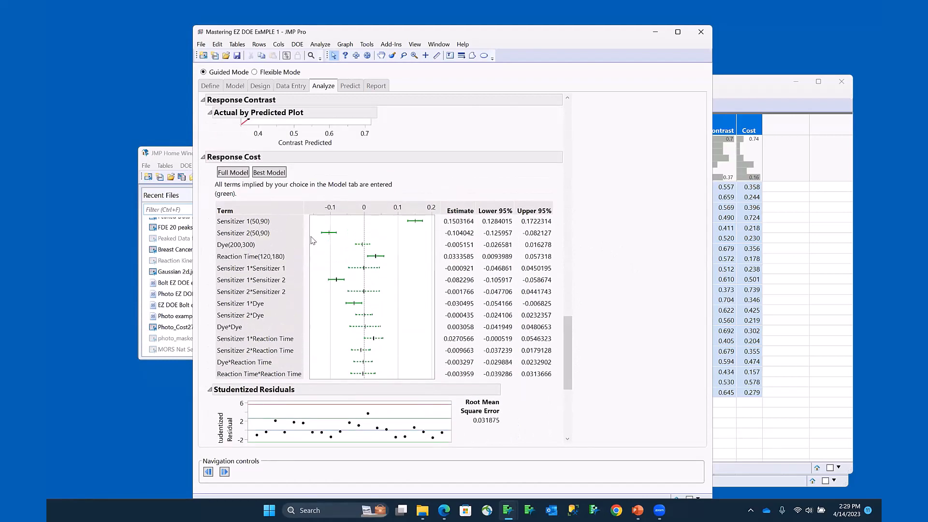
{"action": "left_click", "coordinate": [276, 174]}
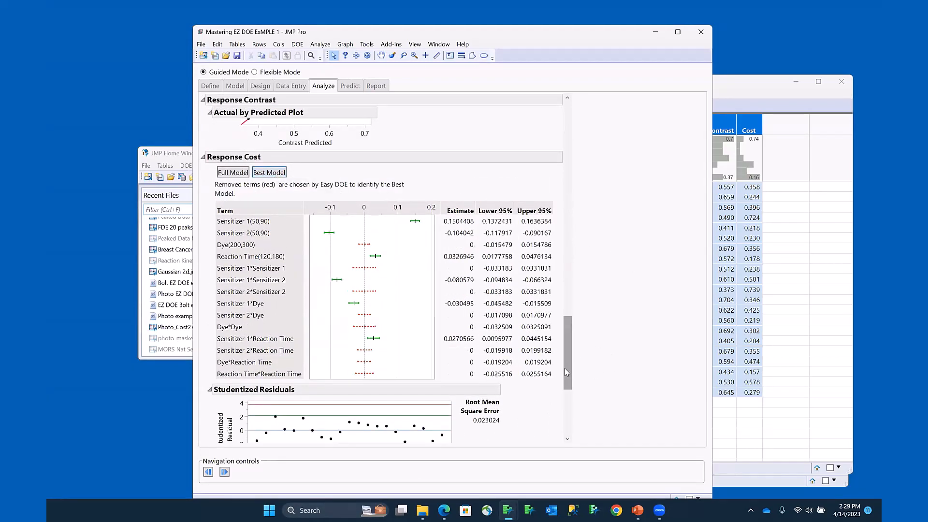
{"action": "left_click_drag", "start_coordinate": [565, 371], "coordinate": [593, 140]}
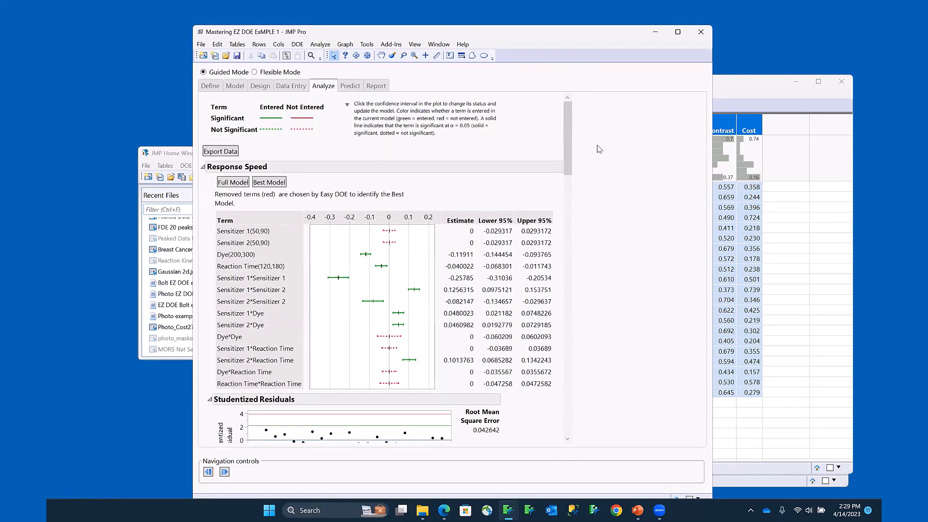
- Show the Prediction Profiler and vary Sensitizer 1 to 67.6 and 70.4 to examine its effect on Speed, Contrast and Cost
{"action": "left_click", "coordinate": [348, 88]}
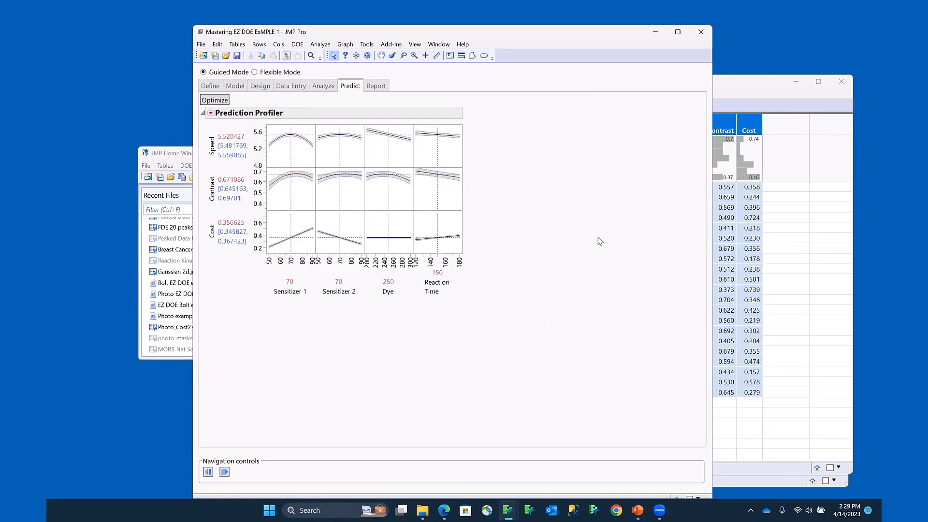
{"action": "mouse_move", "coordinate": [566, 189]}
{"action": "left_mouse_down"}
{"action": "mouse_move", "coordinate": [525, 160]}
{"action": "mouse_move", "coordinate": [289, 114]}
{"action": "mouse_move", "coordinate": [402, 214]}
{"action": "mouse_move", "coordinate": [525, 157]}
{"action": "left_mouse_up"}
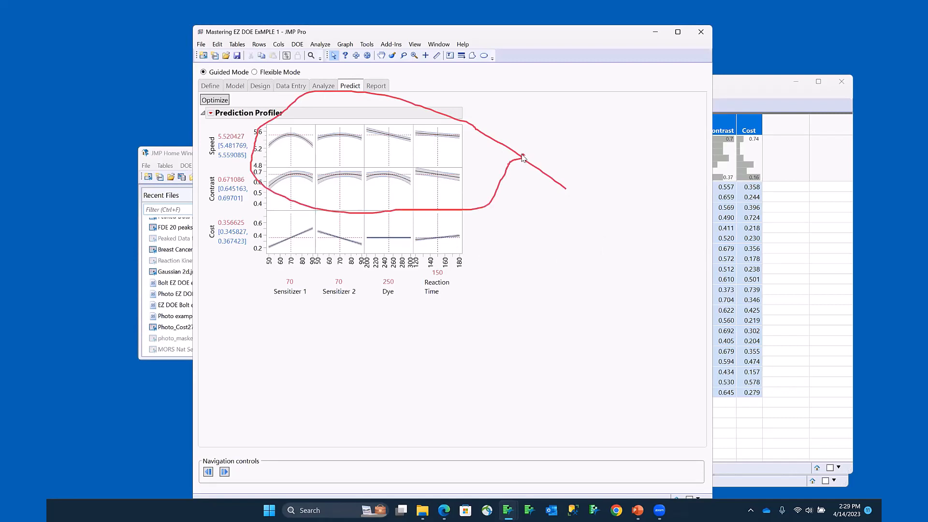
{"action": "key", "text": "Escape"}
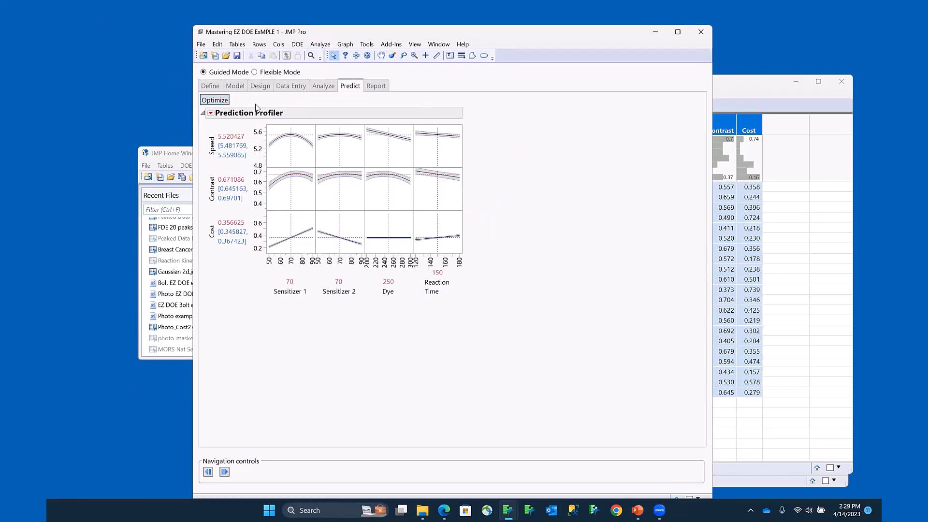
{"action": "mouse_move", "coordinate": [278, 100]}
{"action": "left_mouse_down"}
{"action": "mouse_move", "coordinate": [194, 84]}
{"action": "mouse_move", "coordinate": [224, 113]}
{"action": "mouse_move", "coordinate": [258, 99]}
{"action": "left_mouse_up"}
{"action": "mouse_move", "coordinate": [290, 229]}
{"action": "left_mouse_down"}
{"action": "mouse_move", "coordinate": [264, 229]}
{"action": "mouse_move", "coordinate": [314, 236]}
{"action": "mouse_move", "coordinate": [273, 236]}
{"action": "mouse_move", "coordinate": [289, 237]}
{"action": "left_mouse_up"}
{"action": "mouse_move", "coordinate": [217, 279]}
{"action": "left_mouse_down"}
{"action": "mouse_move", "coordinate": [257, 223]}
{"action": "mouse_move", "coordinate": [216, 115]}
{"action": "mouse_move", "coordinate": [240, 265]}
{"action": "mouse_move", "coordinate": [249, 265]}
{"action": "left_mouse_up"}
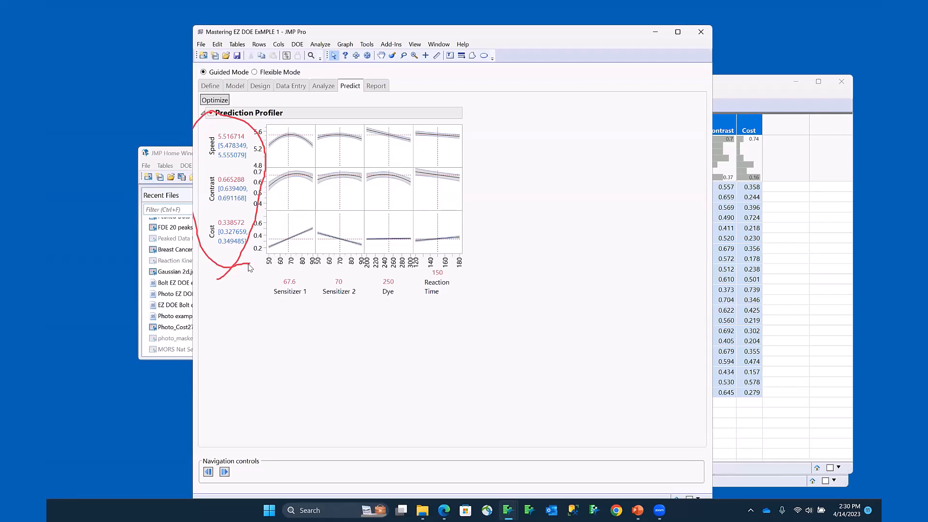
{"action": "mouse_move", "coordinate": [239, 284]}
{"action": "left_mouse_down"}
{"action": "mouse_move", "coordinate": [344, 288]}
{"action": "mouse_move", "coordinate": [372, 136]}
{"action": "mouse_move", "coordinate": [312, 145]}
{"action": "left_mouse_up"}
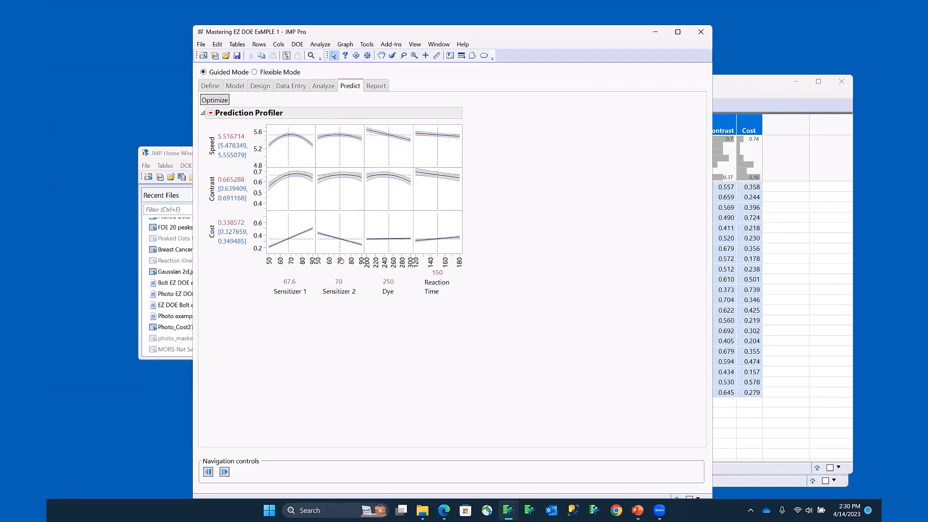
{"action": "left_click_drag", "start_coordinate": [287, 230], "coordinate": [290, 248]}
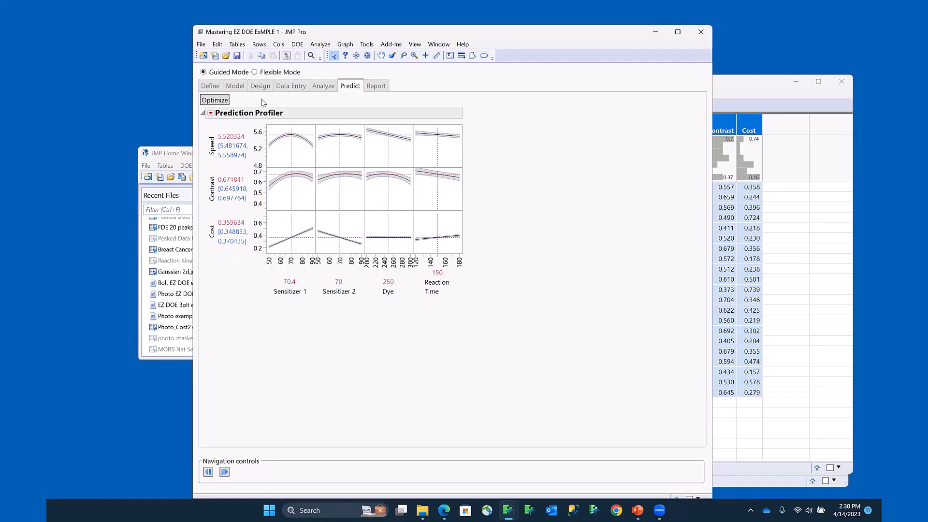
- Optimize the factor settings in the Prediction Profiler
{"action": "left_click", "coordinate": [216, 101]}
{"action": "mouse_move", "coordinate": [539, 289]}
{"action": "left_mouse_down"}
{"action": "mouse_move", "coordinate": [437, 259]}
{"action": "mouse_move", "coordinate": [283, 265]}
{"action": "mouse_move", "coordinate": [402, 328]}
{"action": "mouse_move", "coordinate": [494, 274]}
{"action": "left_mouse_up"}
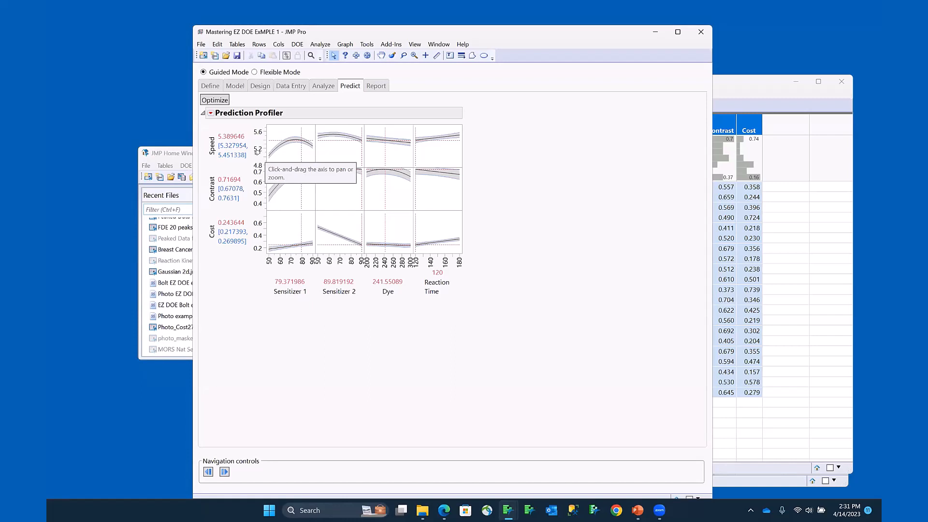
- Add a red reference range from 0 to 5.3 to the profiler's Speed axis
{"action": "double_click", "coordinate": [257, 149]}
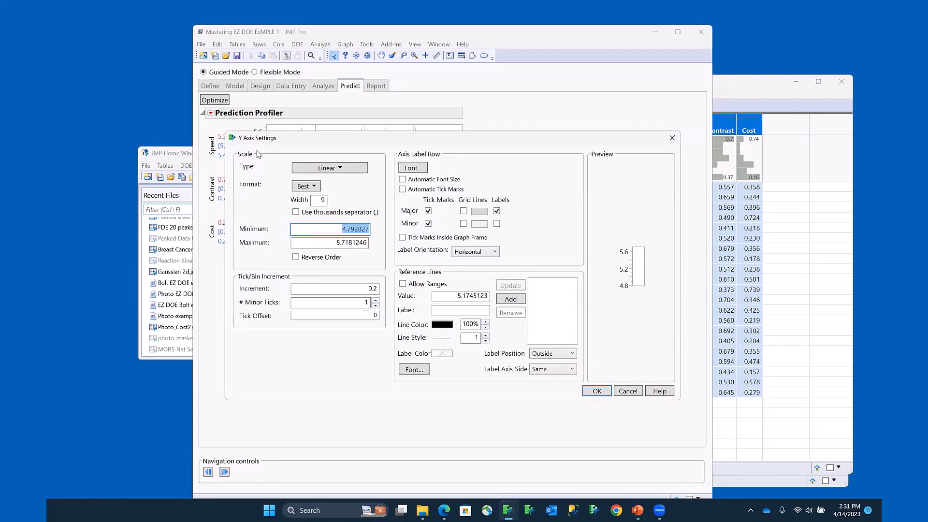
{"action": "left_click", "coordinate": [624, 389]}
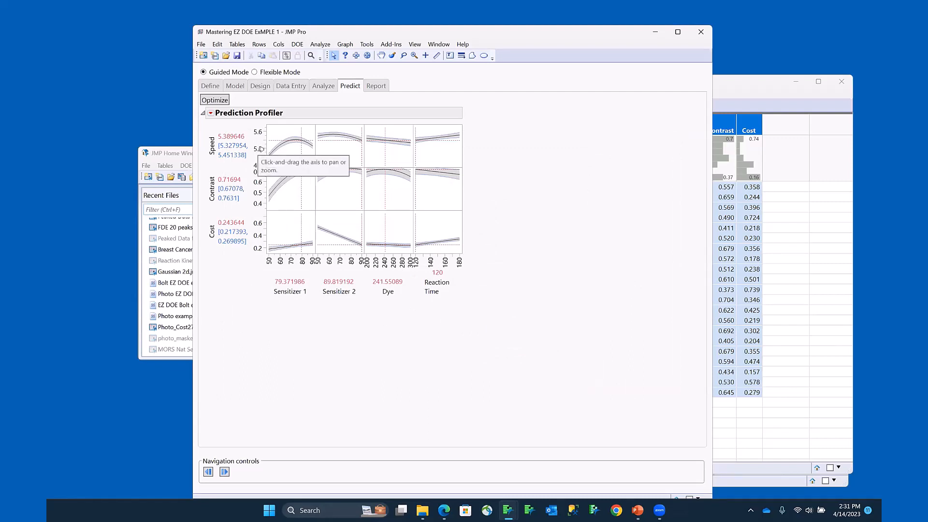
{"action": "double_click", "coordinate": [260, 149]}
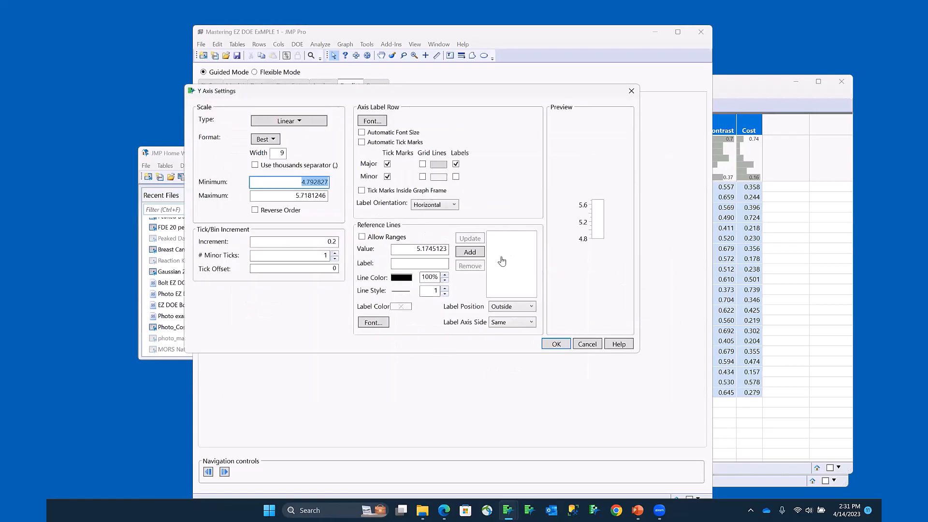
{"action": "mouse_move", "coordinate": [512, 204]}
{"action": "left_mouse_down"}
{"action": "mouse_move", "coordinate": [489, 213]}
{"action": "mouse_move", "coordinate": [352, 208]}
{"action": "mouse_move", "coordinate": [343, 251]}
{"action": "mouse_move", "coordinate": [414, 239]}
{"action": "mouse_move", "coordinate": [411, 213]}
{"action": "left_mouse_up"}
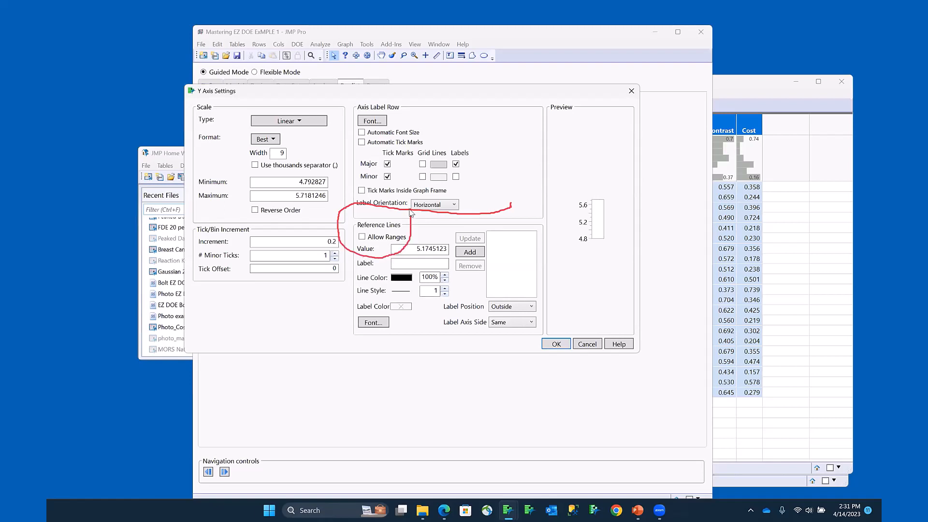
{"action": "left_click", "coordinate": [361, 237]}
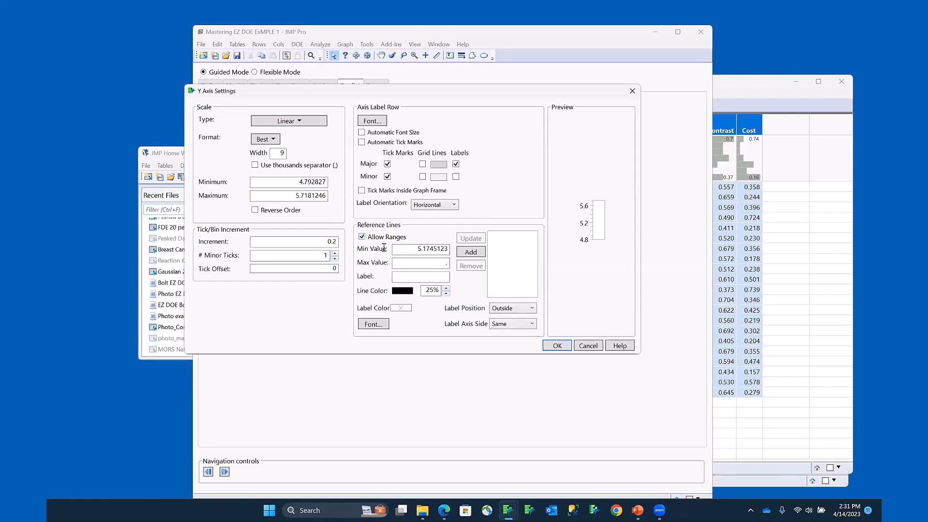
{"action": "double_click", "coordinate": [412, 248]}
{"action": "type", "text": "0"}
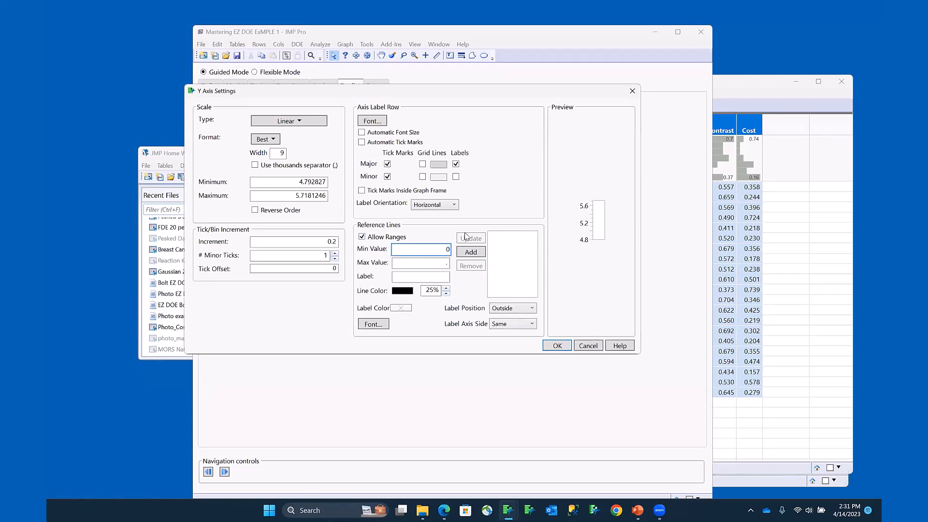
{"action": "left_click", "coordinate": [437, 262]}
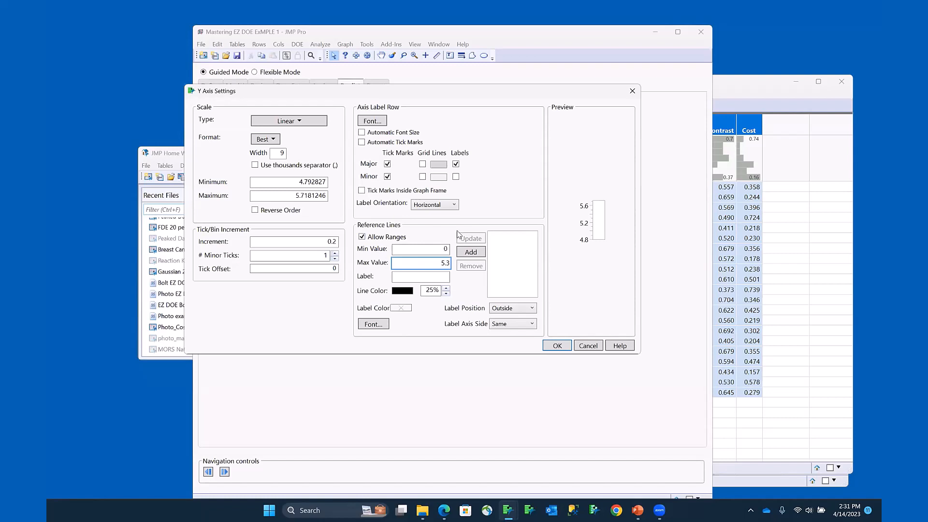
{"action": "left_click", "coordinate": [406, 292]}
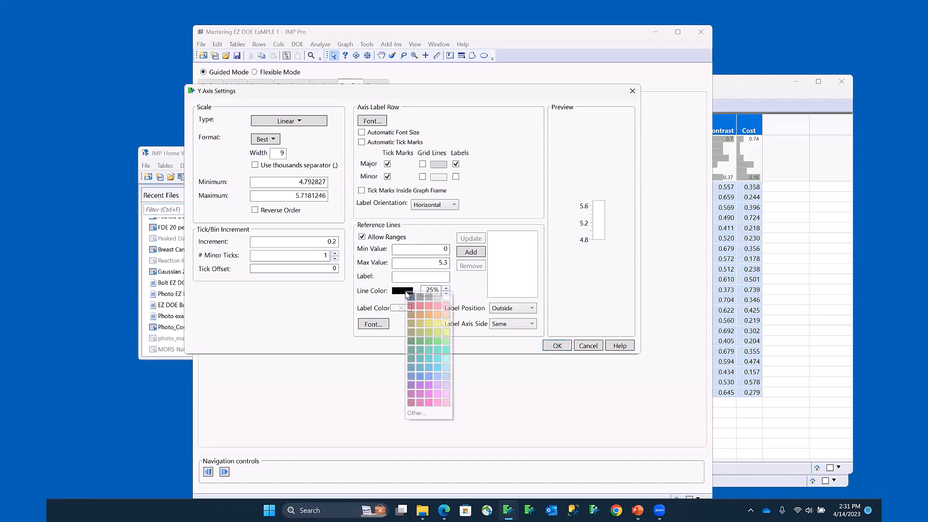
{"action": "left_click", "coordinate": [428, 306]}
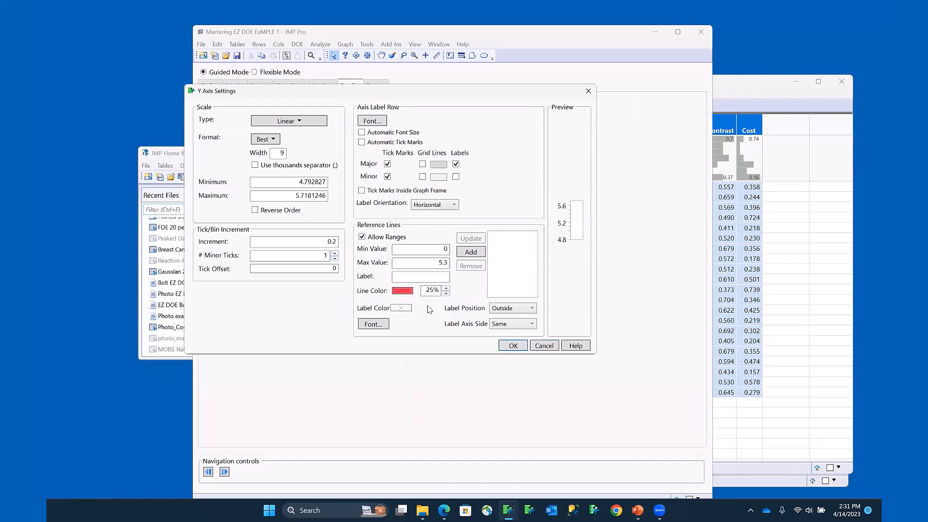
{"action": "left_click", "coordinate": [471, 254]}
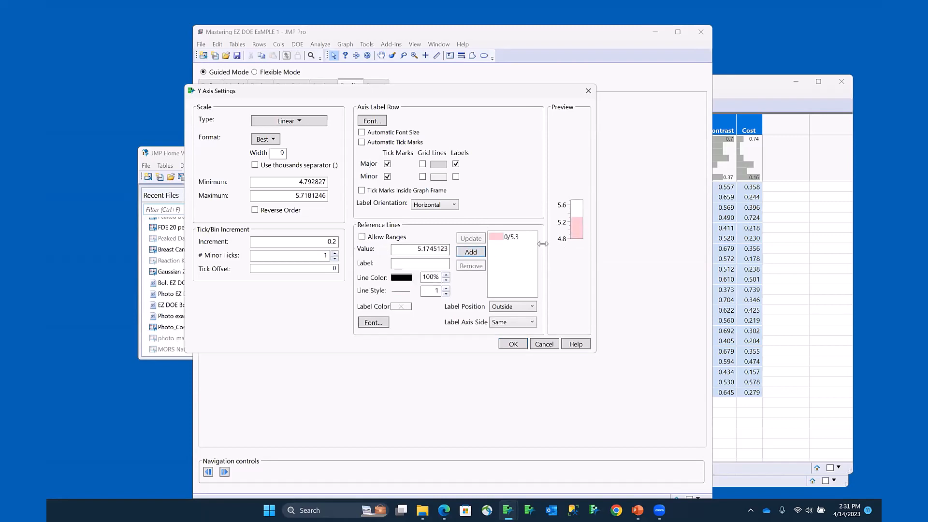
{"action": "left_click", "coordinate": [515, 345]}
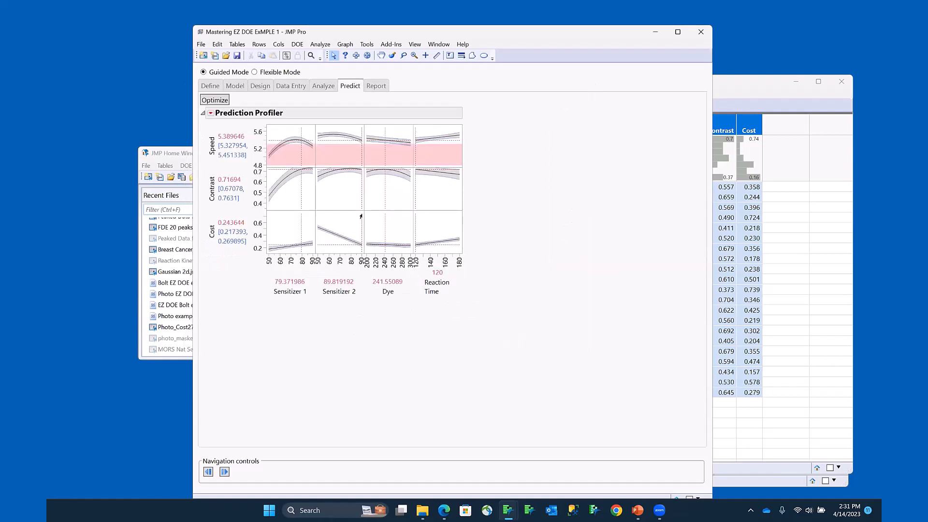
- Add a green reference at 0 with 25% opacity to the profiler's Contrast axis
{"action": "double_click", "coordinate": [258, 183]}
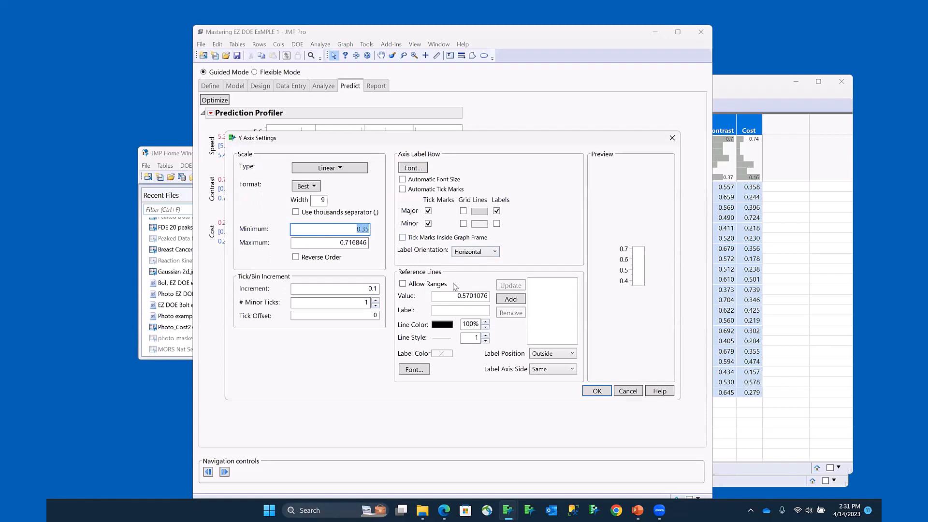
{"action": "left_click", "coordinate": [403, 284]}
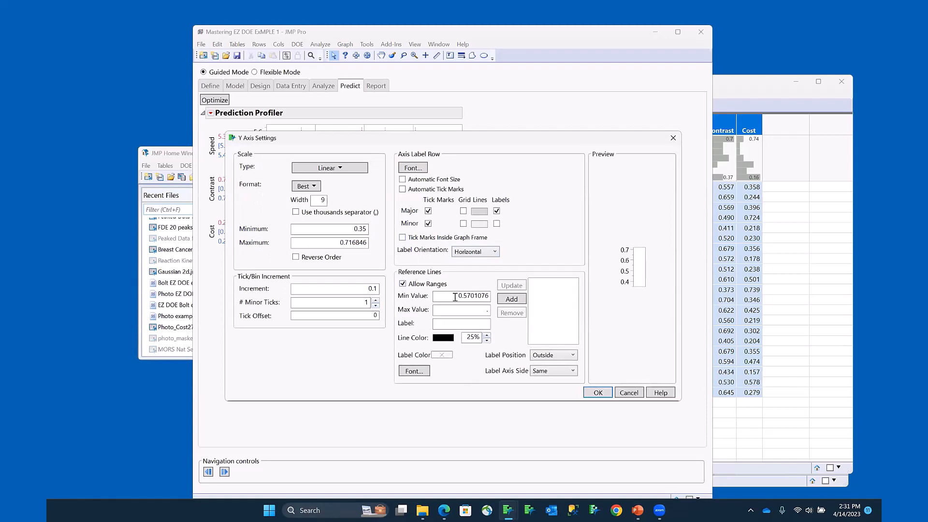
{"action": "double_click", "coordinate": [458, 296]}
{"action": "type", "text": "0"}
{"action": "left_click", "coordinate": [486, 310]}
{"action": "type", "text": "'7"}
{"action": "left_click", "coordinate": [513, 299]}
{"action": "left_click", "coordinate": [444, 338]}
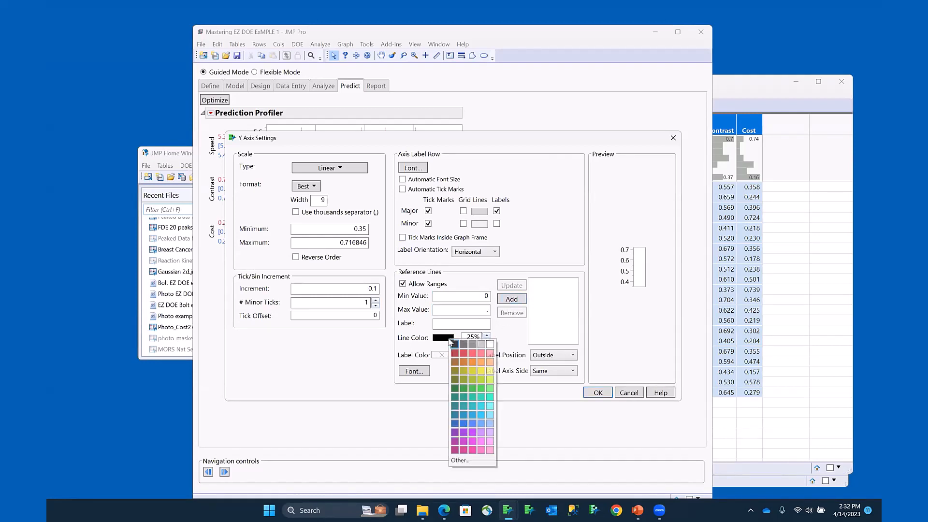
{"action": "left_click", "coordinate": [472, 388]}
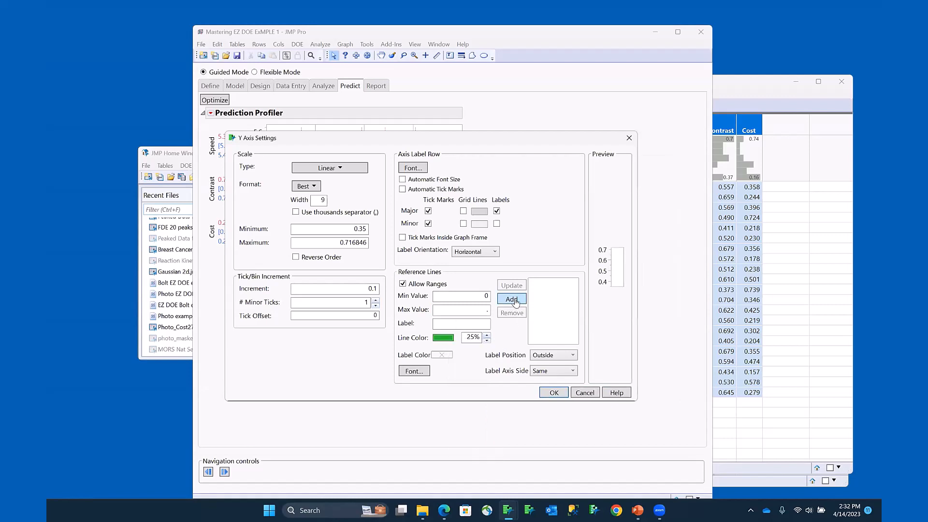
{"action": "left_click", "coordinate": [515, 303]}
- Update the green Contrast reference to a range from 0 to 0.7 and apply the axis settings
{"action": "left_click", "coordinate": [541, 286]}
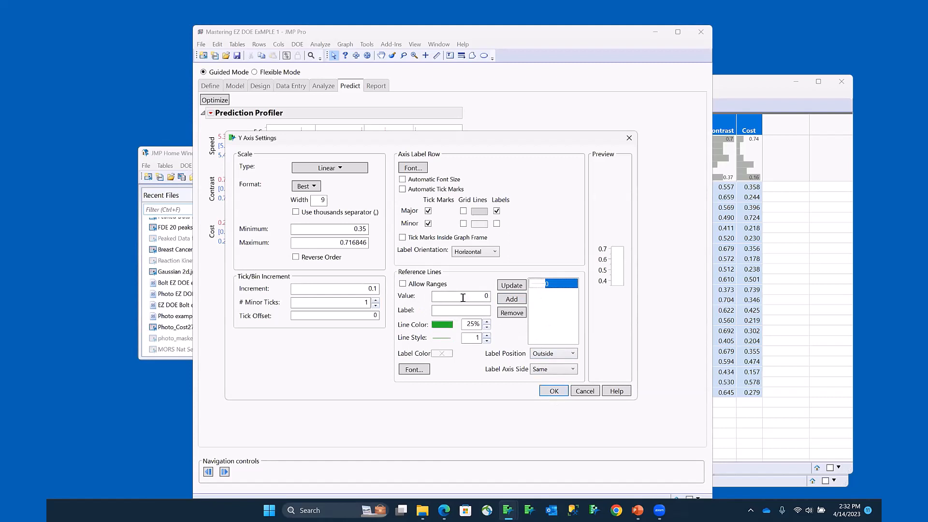
{"action": "left_click", "coordinate": [403, 284]}
{"action": "left_click", "coordinate": [477, 296]}
{"action": "left_click", "coordinate": [480, 309]}
{"action": "type", "text": "0.7"}
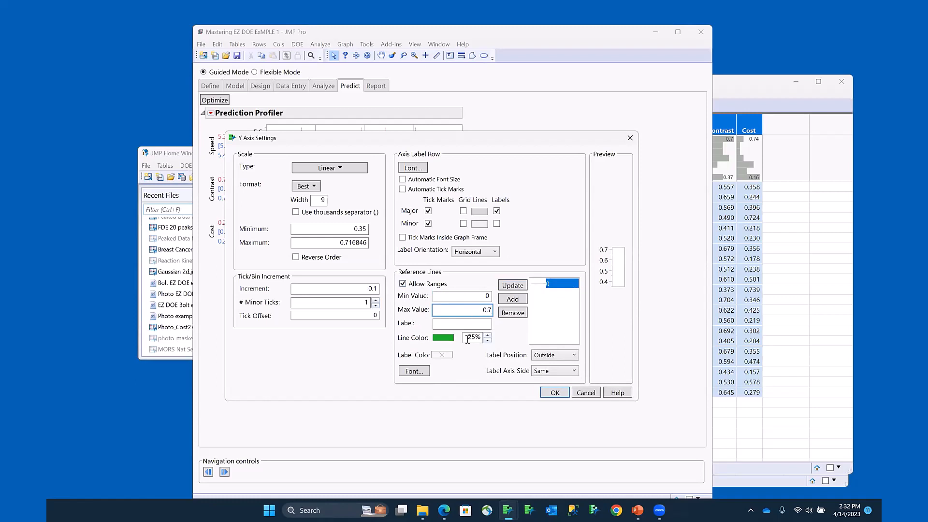
{"action": "left_click", "coordinate": [466, 362]}
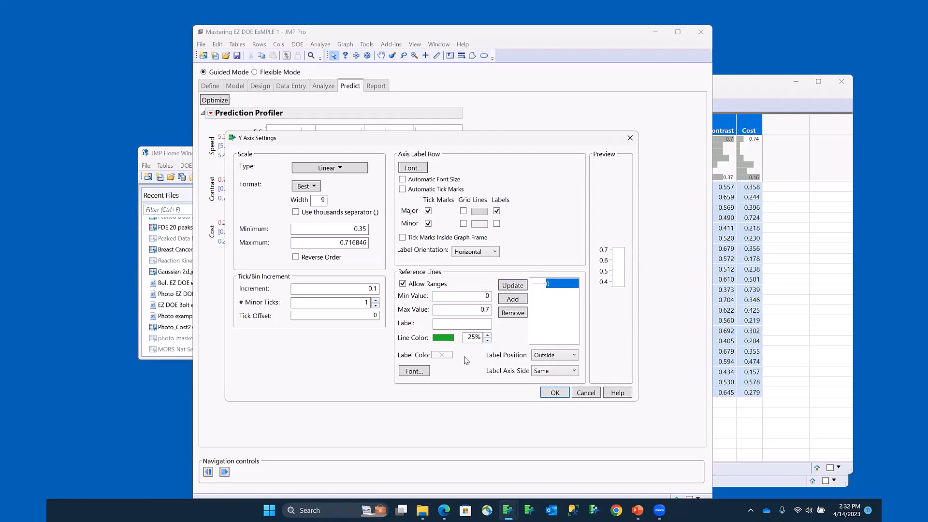
{"action": "left_click", "coordinate": [514, 285]}
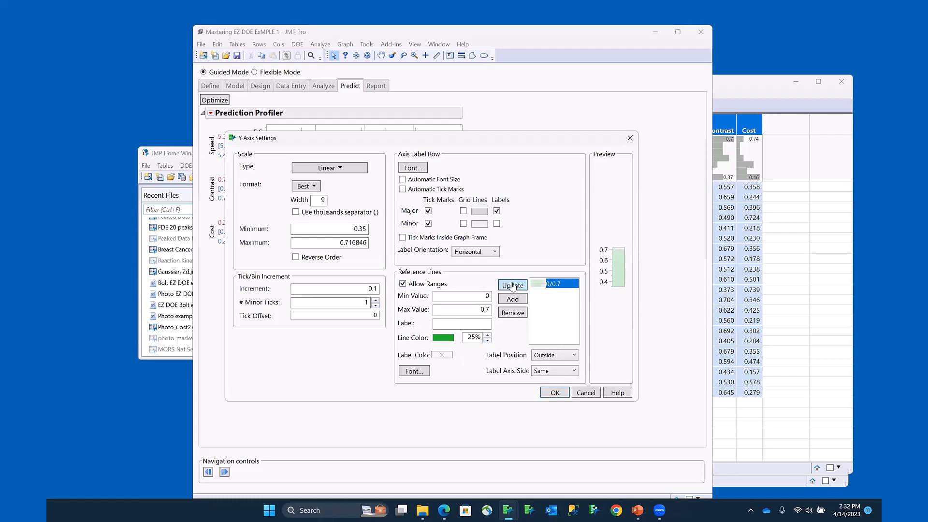
{"action": "left_click", "coordinate": [555, 393]}
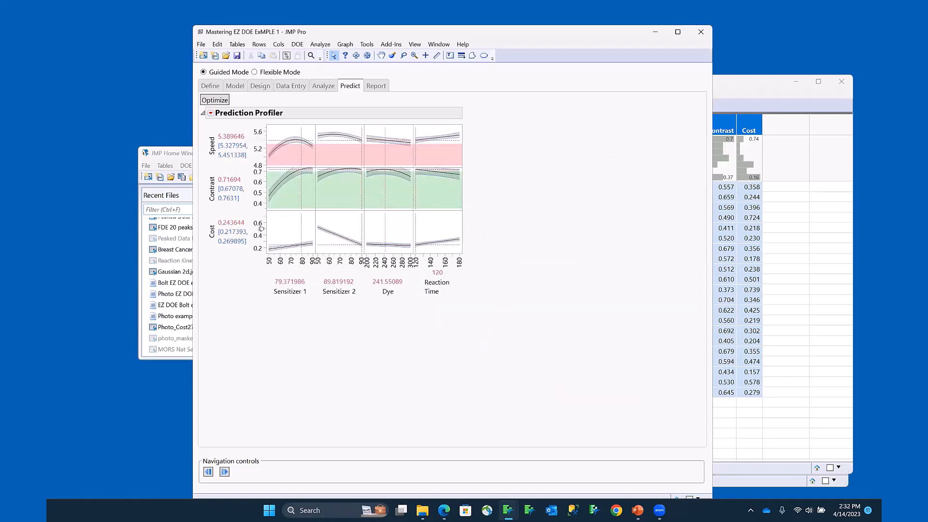
- Add a blue reference range from 0.28 to 1 to the profiler's Cost axis and apply the axis settings
{"action": "double_click", "coordinate": [261, 228]}
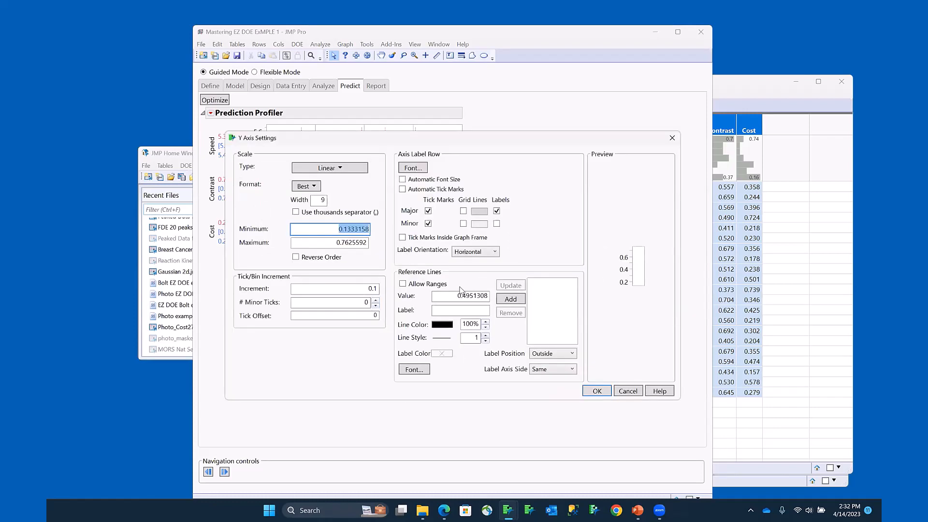
{"action": "left_click", "coordinate": [403, 284]}
{"action": "double_click", "coordinate": [463, 297]}
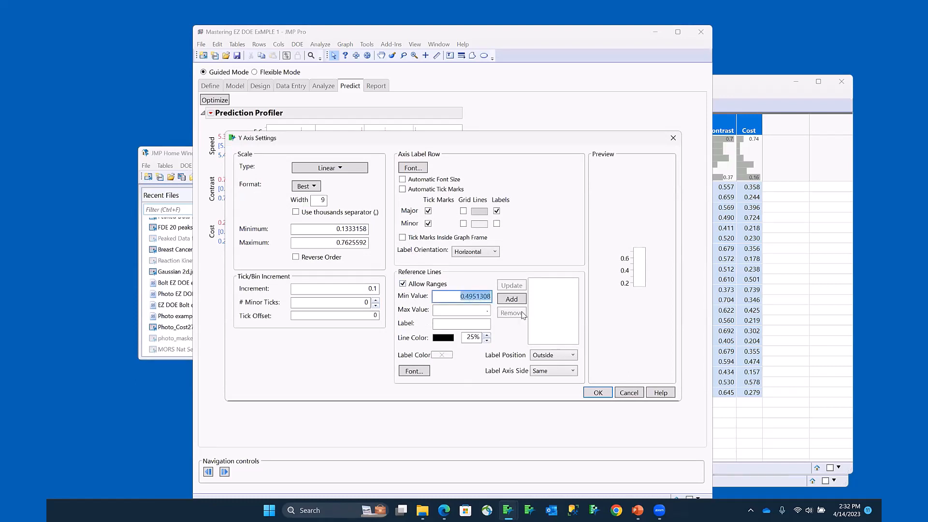
{"action": "type", "text": "0.28"}
{"action": "left_click", "coordinate": [469, 309]}
{"action": "type", "text": "1"}
{"action": "left_click", "coordinate": [448, 339]}
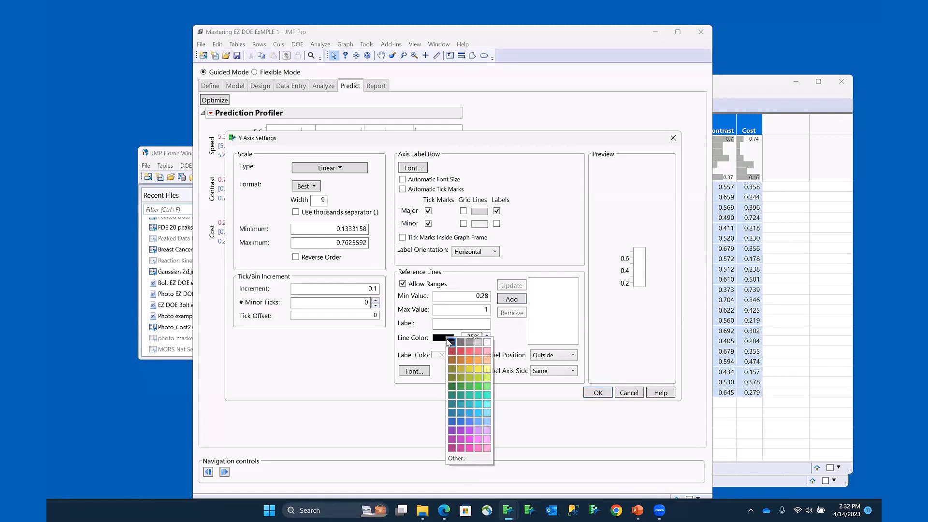
{"action": "left_click", "coordinate": [472, 418]}
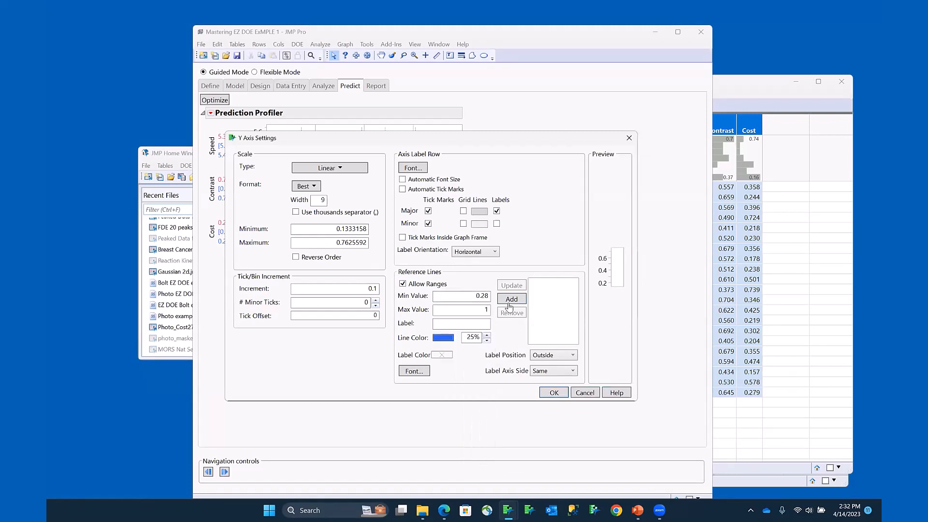
{"action": "left_click", "coordinate": [512, 300]}
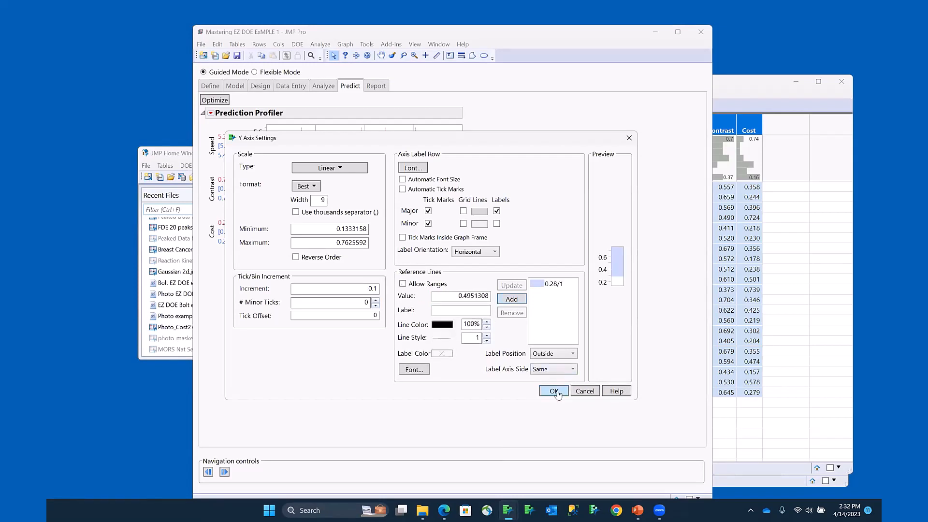
{"action": "left_click", "coordinate": [554, 392]}
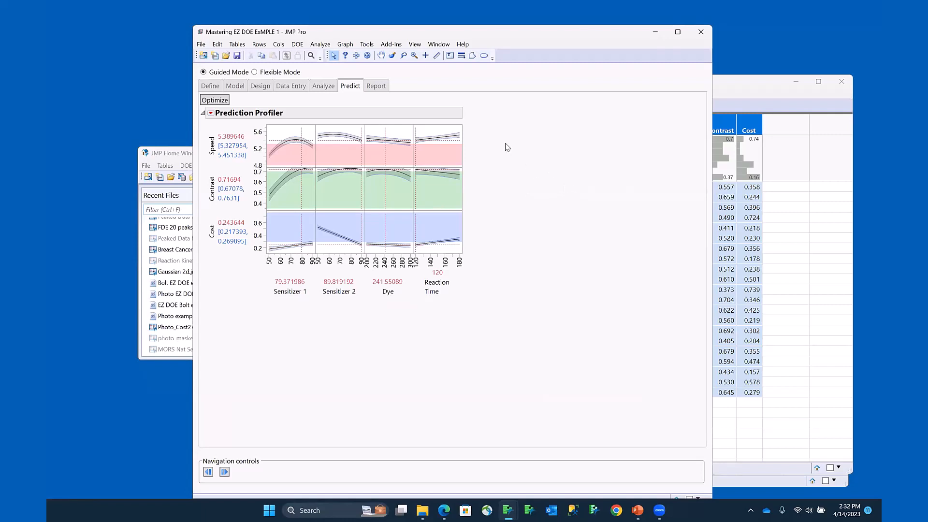
{"action": "mouse_move", "coordinate": [506, 140]}
{"action": "left_mouse_down"}
{"action": "mouse_move", "coordinate": [414, 125]}
{"action": "mouse_move", "coordinate": [261, 154]}
{"action": "mouse_move", "coordinate": [498, 173]}
{"action": "mouse_move", "coordinate": [506, 141]}
{"action": "left_mouse_up"}
{"action": "key", "text": "Escape"}
- Set the Cost response's importance to 6 in the profiler's desirability settings, keeping the other response goals
{"action": "left_click", "coordinate": [210, 113]}
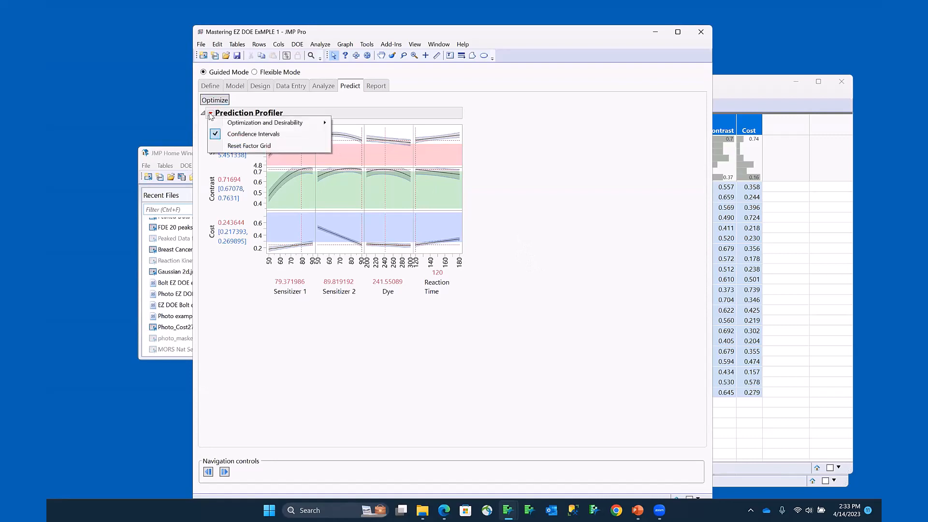
{"action": "mouse_move", "coordinate": [278, 126]}
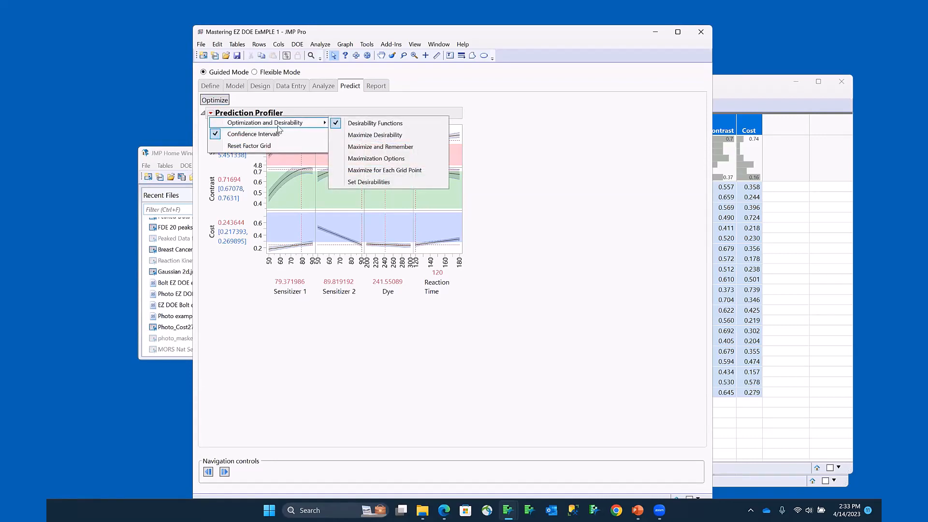
{"action": "left_click", "coordinate": [391, 182]}
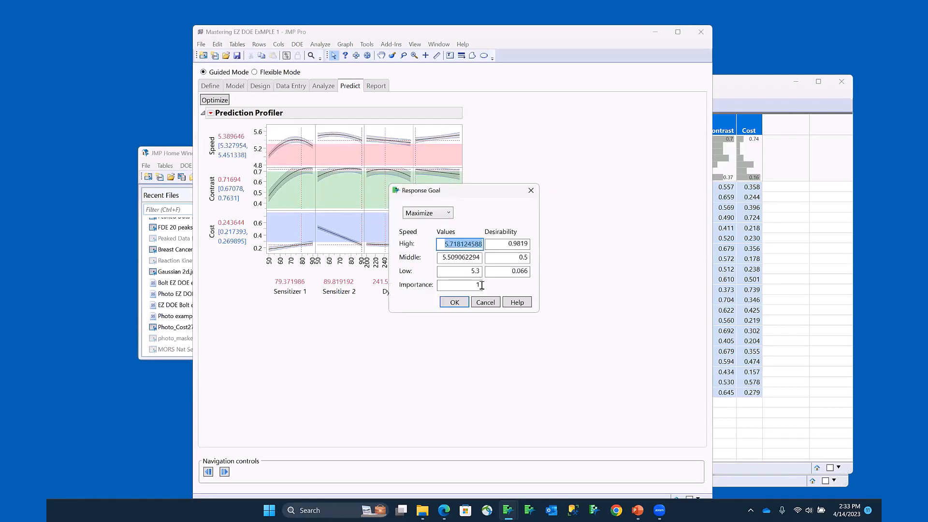
{"action": "left_click", "coordinate": [454, 303]}
{"action": "left_click", "coordinate": [457, 303]}
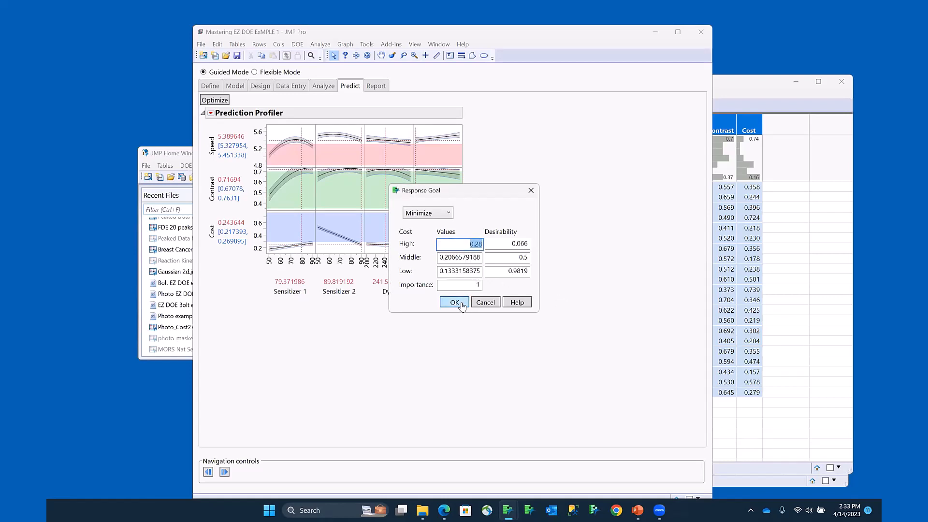
{"action": "left_click", "coordinate": [475, 284]}
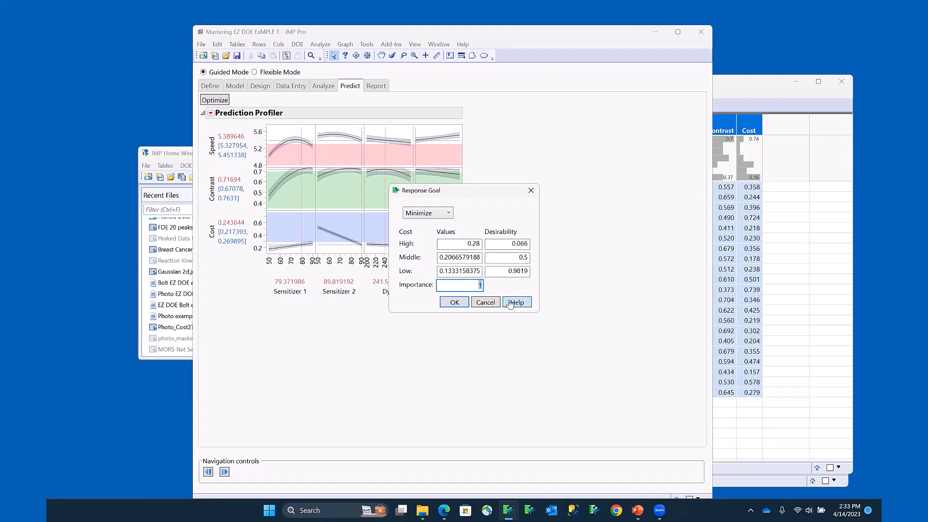
{"action": "type", "text": "6"}
{"action": "left_click", "coordinate": [456, 304]}
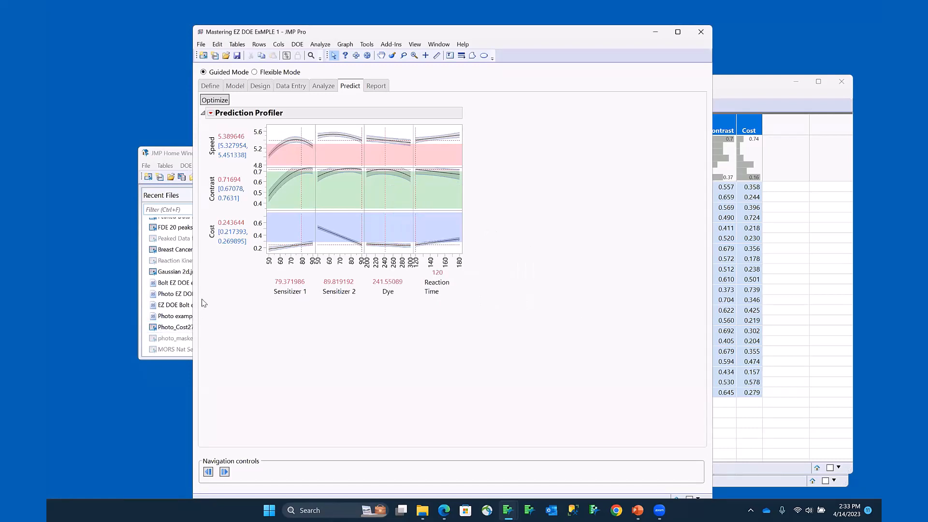
- Optimize the factor settings in the Prediction Profiler twice using the updated desirability settings
{"action": "mouse_move", "coordinate": [219, 281]}
{"action": "left_mouse_down"}
{"action": "mouse_move", "coordinate": [248, 229]}
{"action": "mouse_move", "coordinate": [212, 218]}
{"action": "mouse_move", "coordinate": [245, 251]}
{"action": "mouse_move", "coordinate": [231, 312]}
{"action": "mouse_move", "coordinate": [265, 276]}
{"action": "mouse_move", "coordinate": [259, 160]}
{"action": "mouse_move", "coordinate": [239, 184]}
{"action": "mouse_move", "coordinate": [250, 135]}
{"action": "left_mouse_up"}
{"action": "key", "text": "Escape"}
{"action": "left_click", "coordinate": [214, 101]}
{"action": "mouse_move", "coordinate": [223, 277]}
{"action": "left_mouse_down"}
{"action": "mouse_move", "coordinate": [206, 234]}
{"action": "mouse_move", "coordinate": [256, 239]}
{"action": "left_mouse_up"}
{"action": "key", "text": "Escape"}
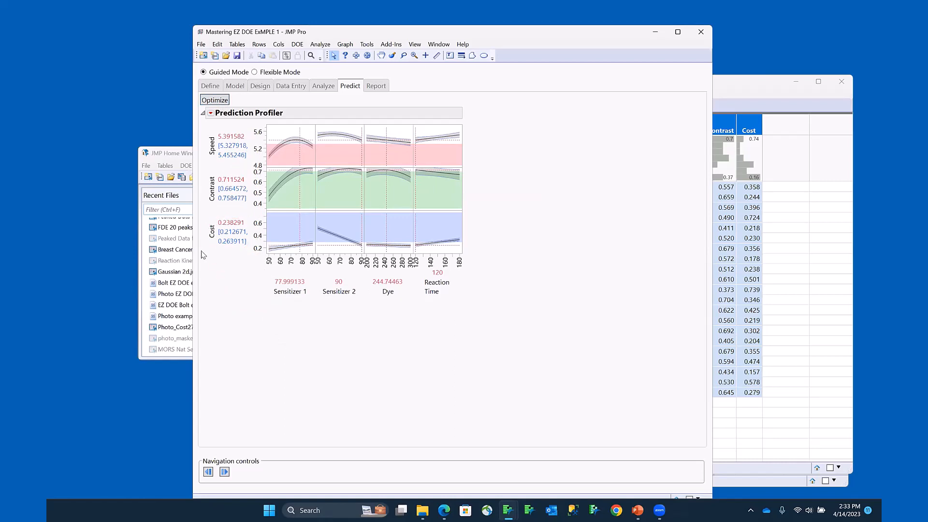
{"action": "left_click", "coordinate": [218, 100]}
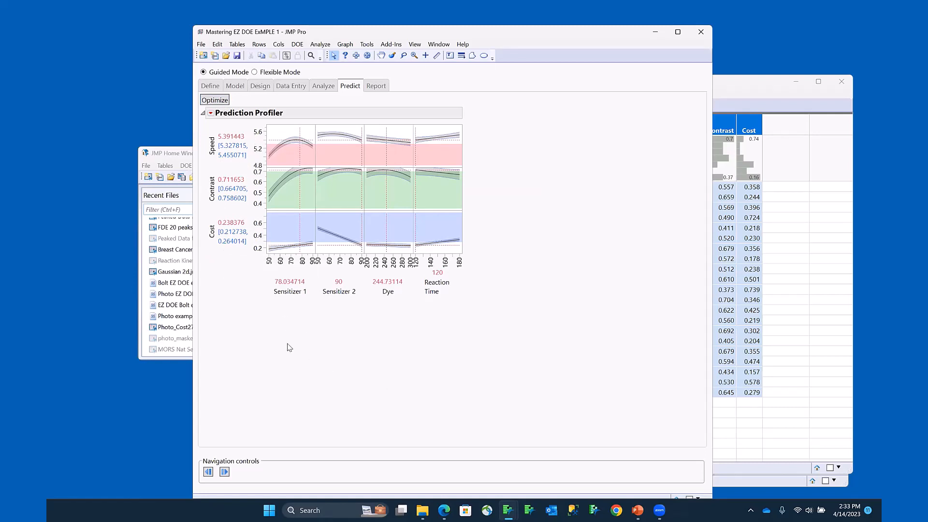
- Examine the Design and Analysis Report from the factor tables to the profiler figure and check its export formats
{"action": "left_click", "coordinate": [377, 88]}
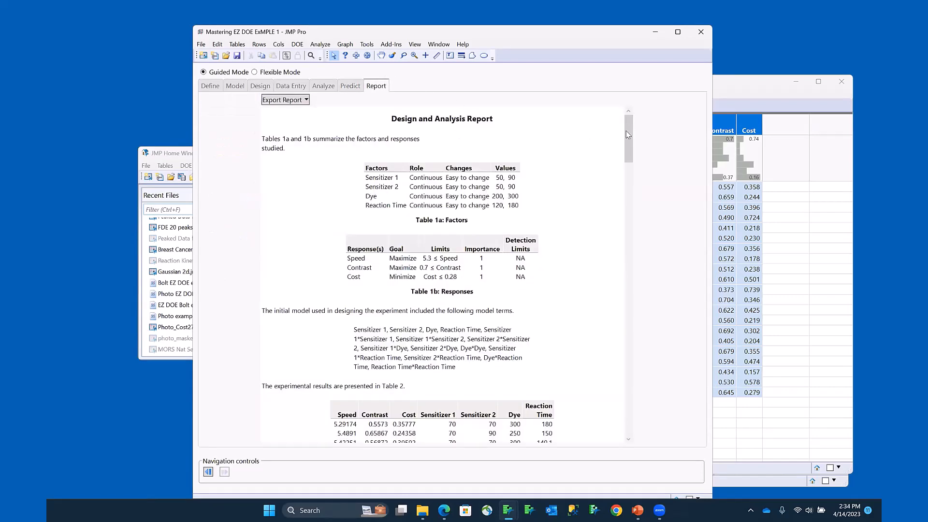
{"action": "scroll", "coordinate": [629, 135], "scroll_direction": "down", "scroll_amount": 1}
{"action": "left_click_drag", "start_coordinate": [629, 139], "coordinate": [629, 419]}
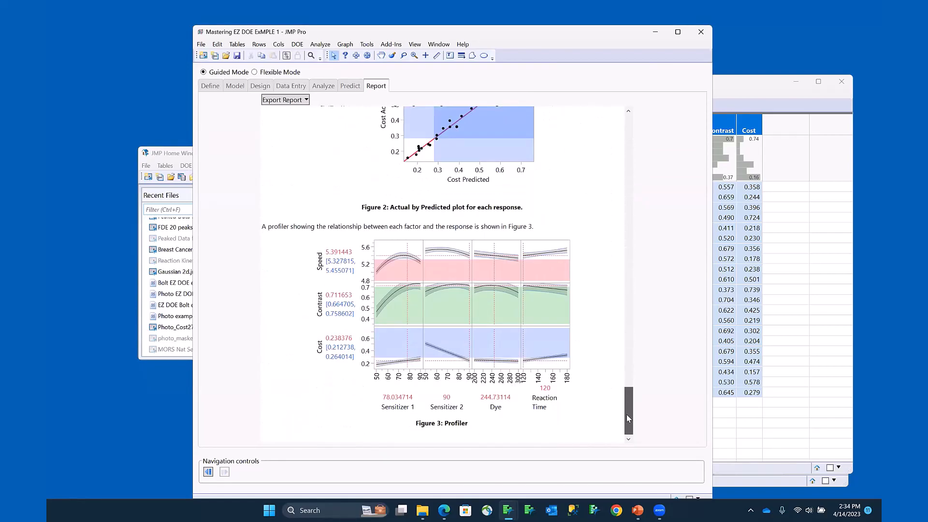
{"action": "left_click_drag", "start_coordinate": [629, 418], "coordinate": [682, 124]}
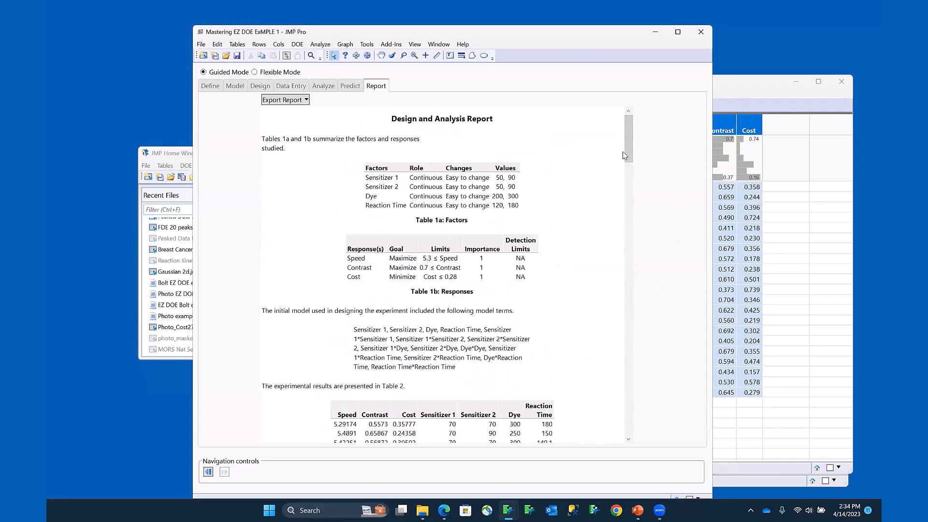
{"action": "left_click", "coordinate": [306, 102]}
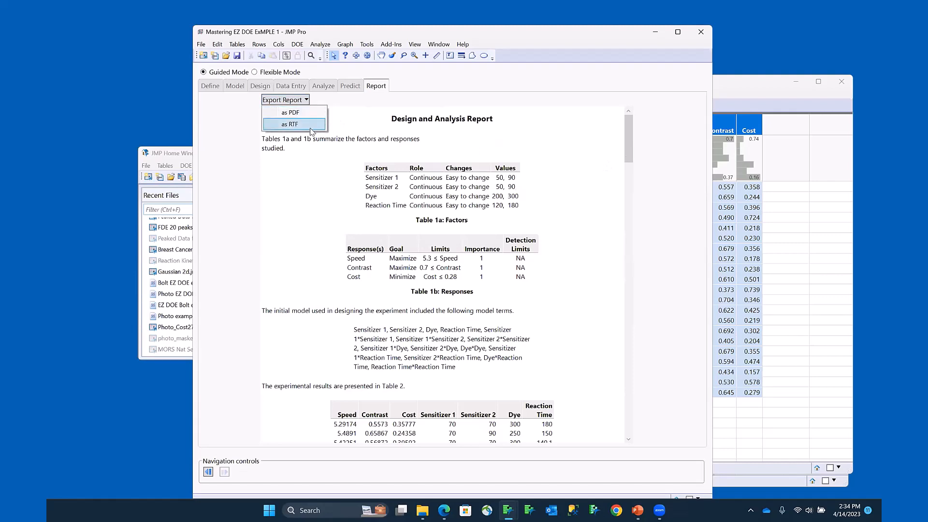
{"action": "left_click", "coordinate": [543, 89]}
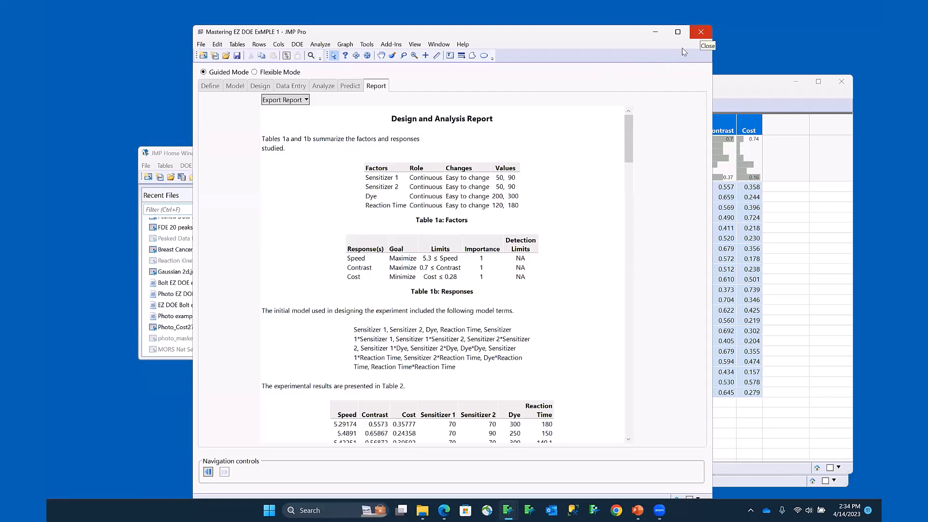
- Save the photo process Easy DOE and close its window
{"action": "left_click", "coordinate": [205, 45]}
{"action": "left_click", "coordinate": [229, 127]}
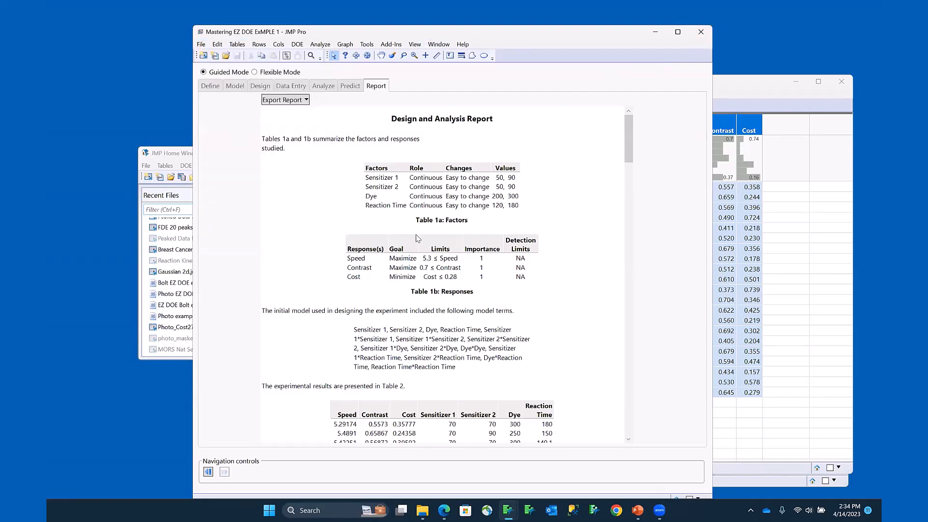
{"action": "left_click", "coordinate": [706, 33]}
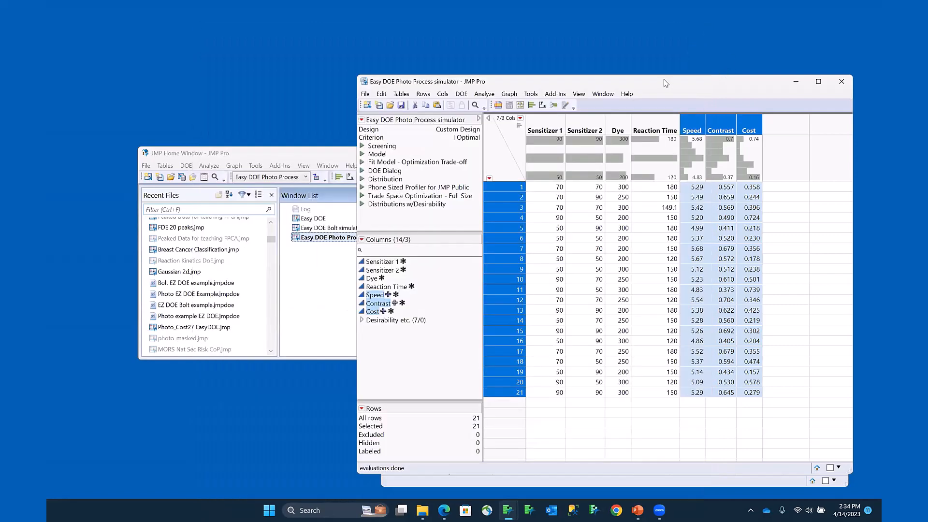
- Minimize the photo process simulator table, switch to the Easy DOE presentation in PowerPoint and start its slide show
{"action": "left_click", "coordinate": [797, 86]}
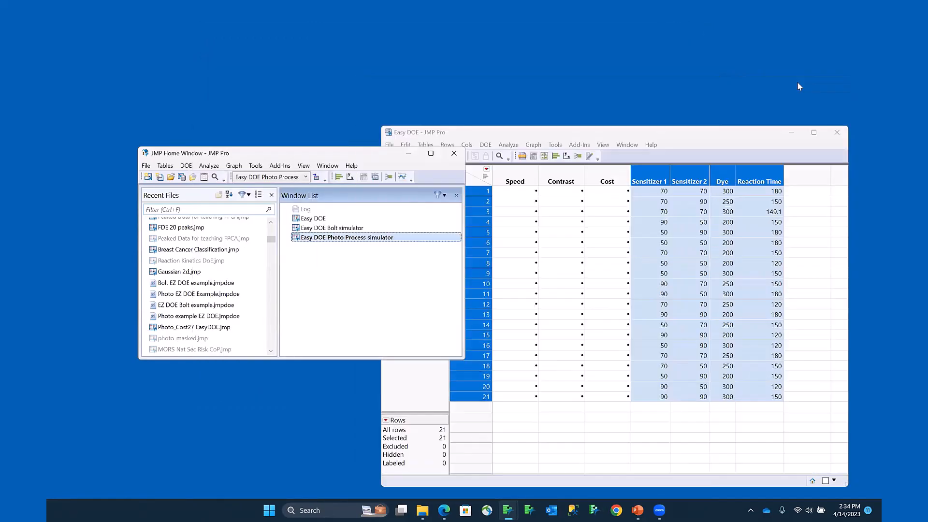
{"action": "left_click", "coordinate": [638, 510]}
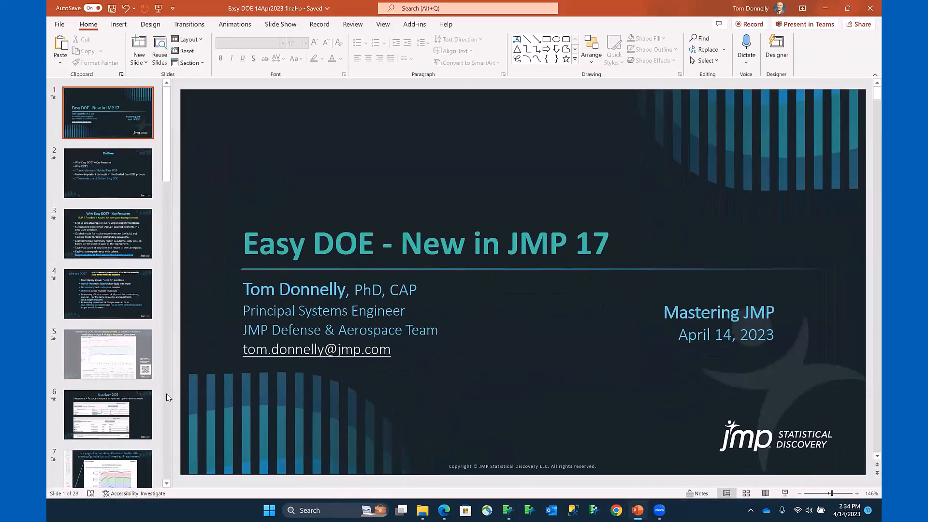
{"action": "left_click", "coordinate": [785, 493]}
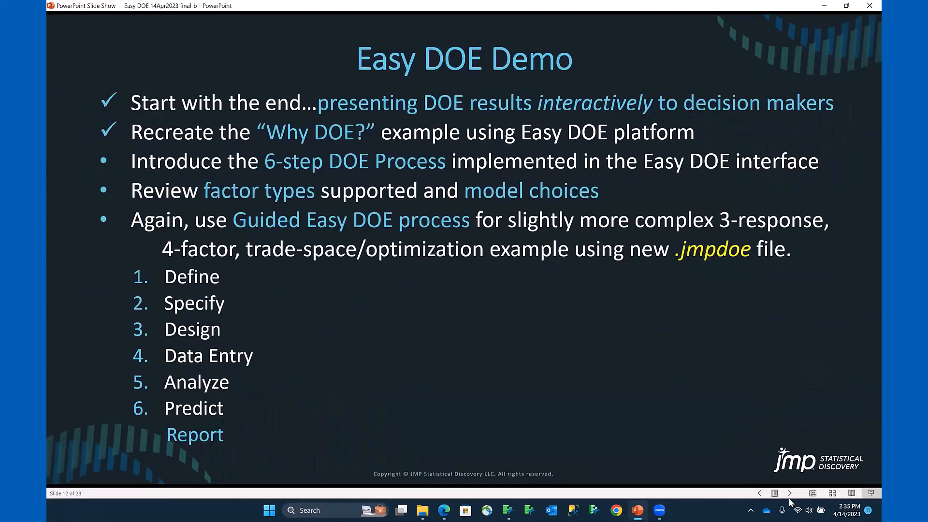
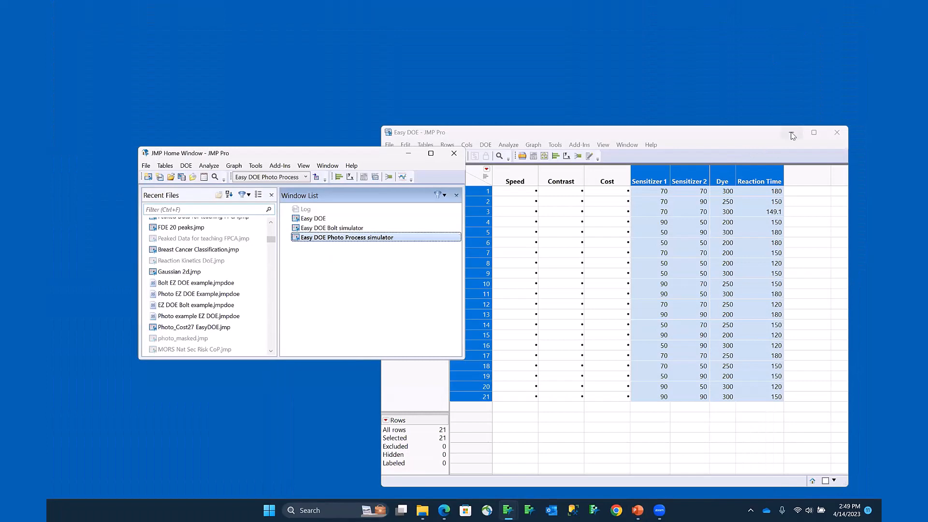
- Open the Easy DOE Bolt simulator table and select all rows of its four factor columns, Load through Grade of Stainless Steel
{"action": "double_click", "coordinate": [345, 228]}
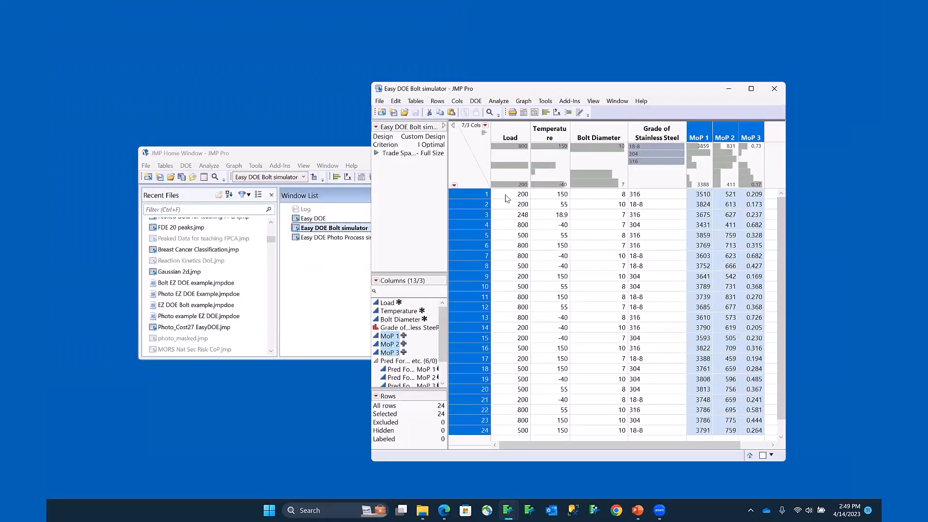
{"action": "left_click_drag", "start_coordinate": [510, 193], "coordinate": [663, 435]}
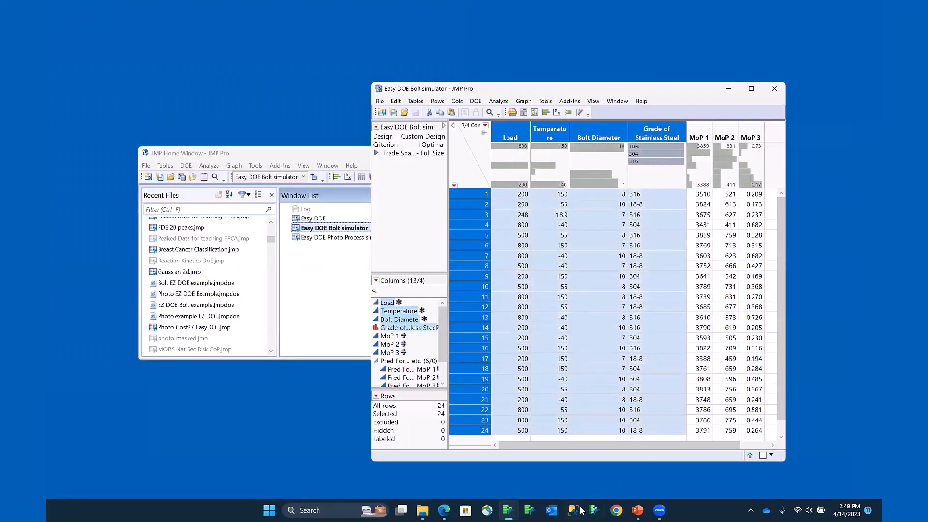
- Bring up the Easy DOE data table from the window list and close it without saving changes
{"action": "left_click", "coordinate": [316, 155]}
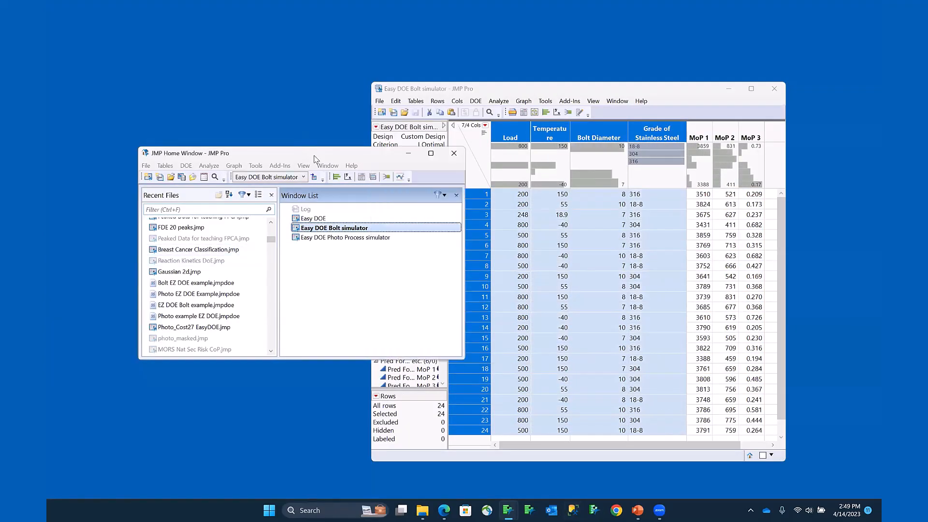
{"action": "left_click", "coordinate": [299, 220]}
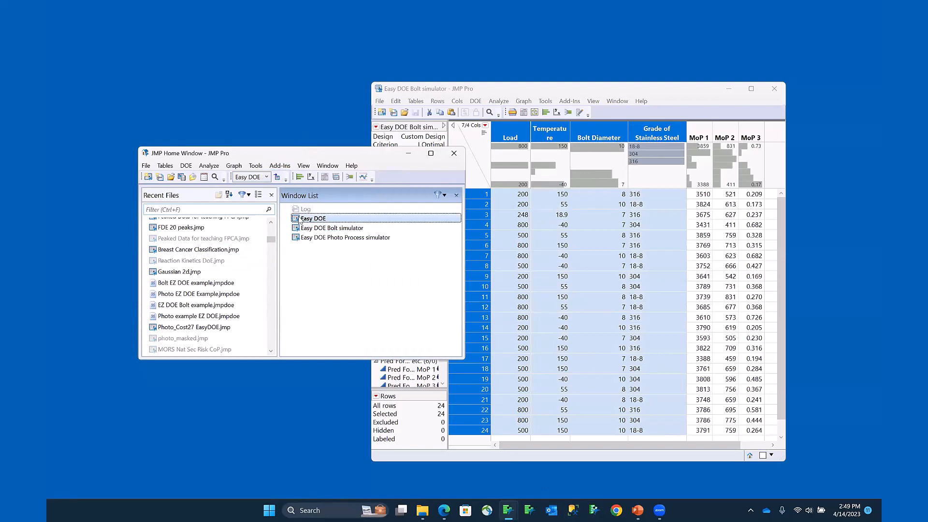
{"action": "double_click", "coordinate": [300, 220]}
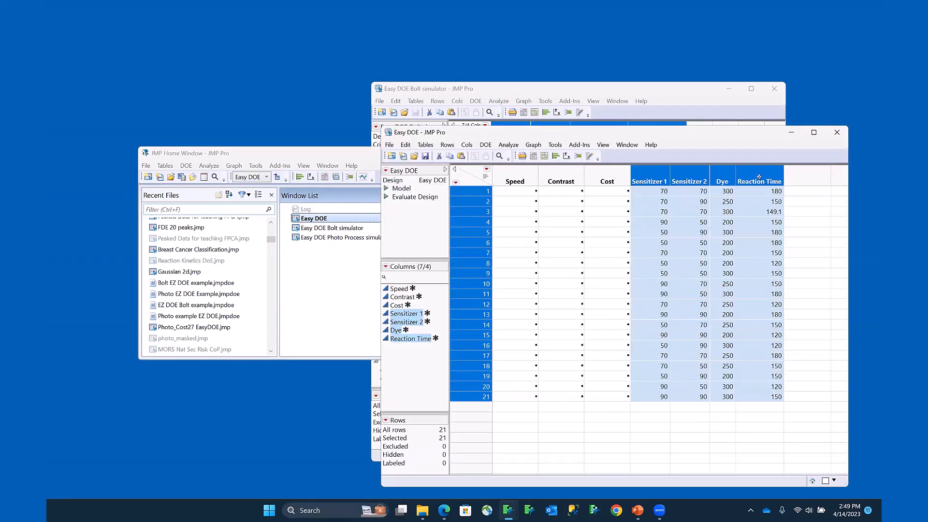
{"action": "left_click", "coordinate": [832, 138]}
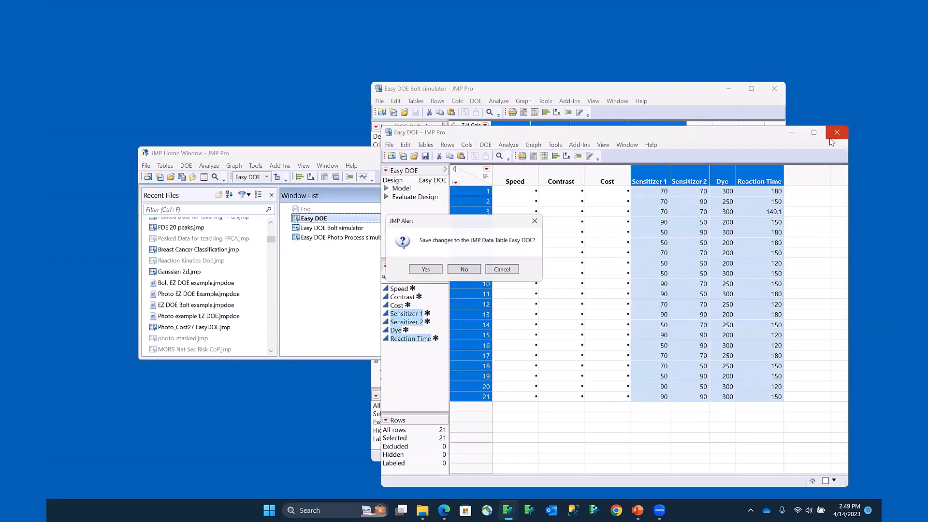
{"action": "left_click", "coordinate": [464, 270]}
- Start a new Easy DOE and add a Match Target response and a Minimize response to the default Maximize response
{"action": "left_click", "coordinate": [189, 167]}
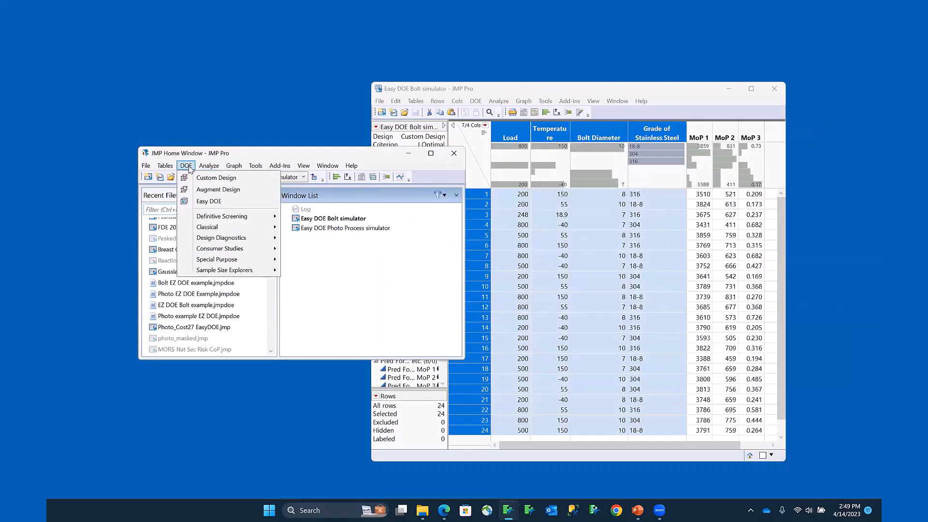
{"action": "left_click", "coordinate": [215, 204]}
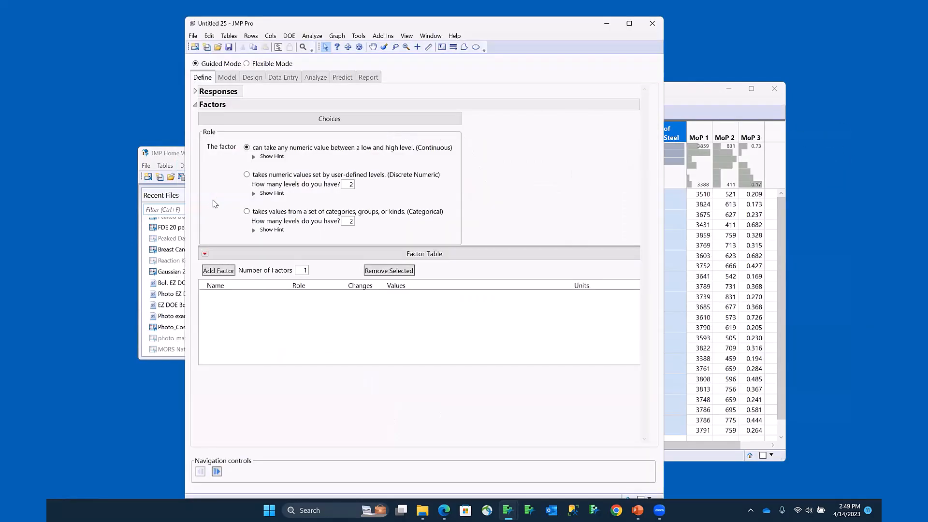
{"action": "left_click", "coordinate": [194, 91]}
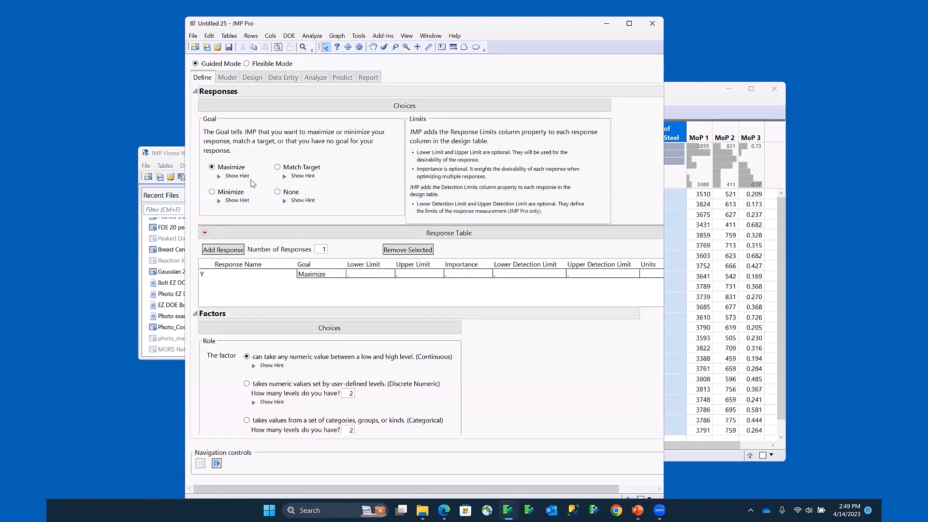
{"action": "left_click", "coordinate": [278, 167]}
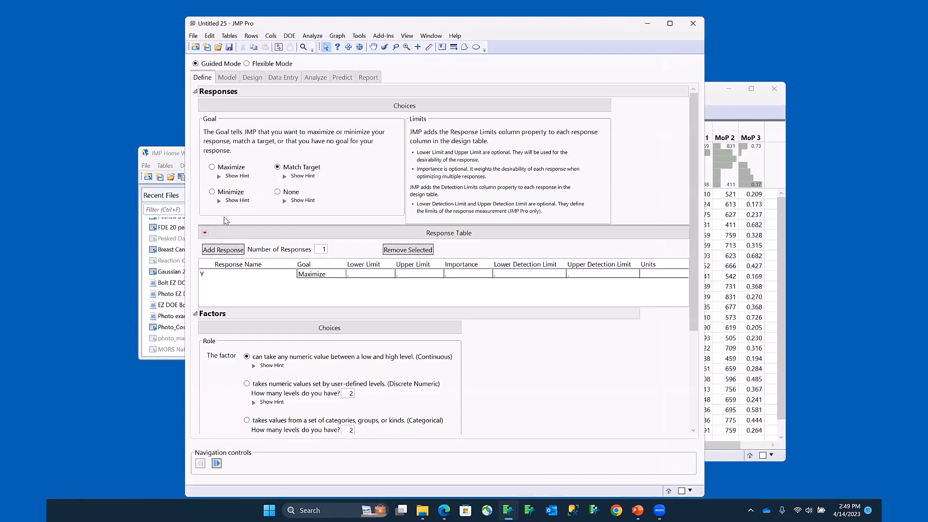
{"action": "left_click", "coordinate": [230, 248]}
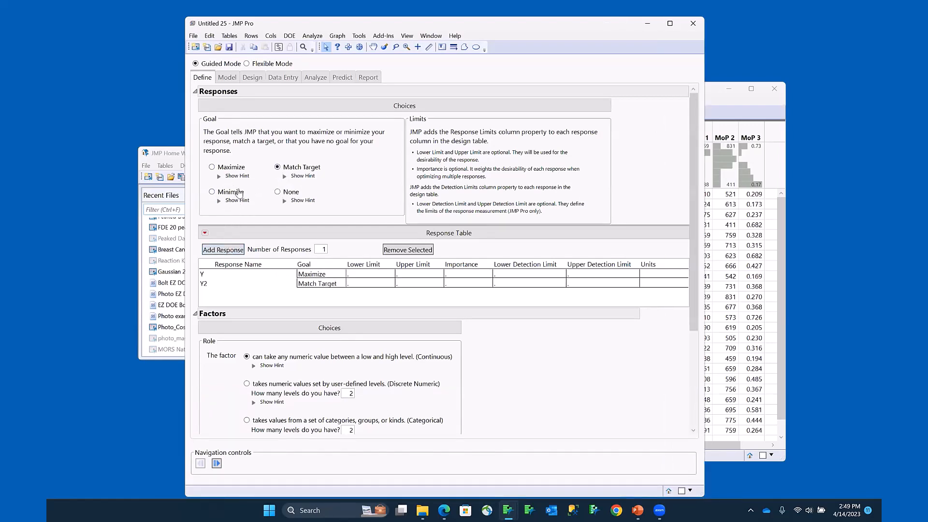
{"action": "left_click", "coordinate": [212, 192]}
{"action": "left_click", "coordinate": [234, 250]}
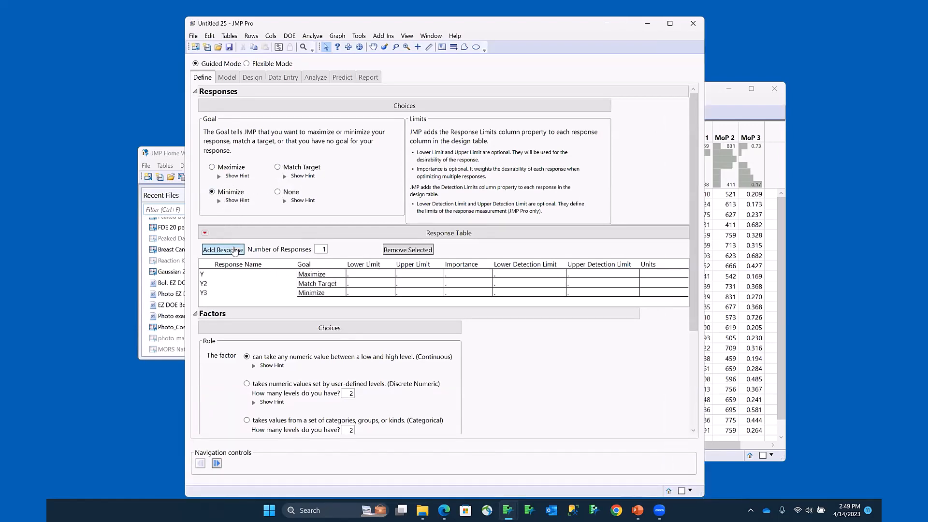
- Name the Maximize response MoP 1 and set its lower limit to 3700 and importance to 1
{"action": "double_click", "coordinate": [240, 274]}
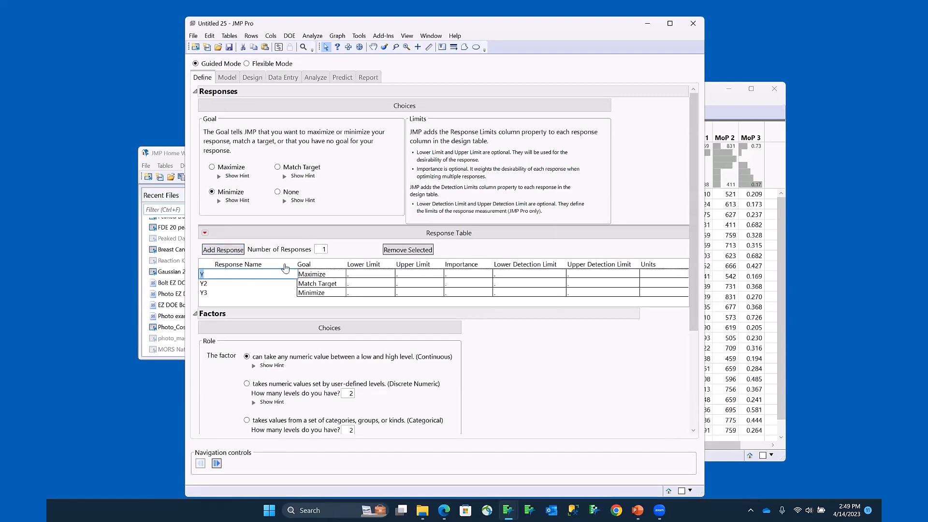
{"action": "type", "text": "mO"}
{"action": "key", "text": "BackSpace"}
{"action": "key", "text": "BackSpace"}
{"action": "key", "text": "BackSpace"}
{"action": "type", "text": "MoP"}
{"action": "key", "text": "Tab"}
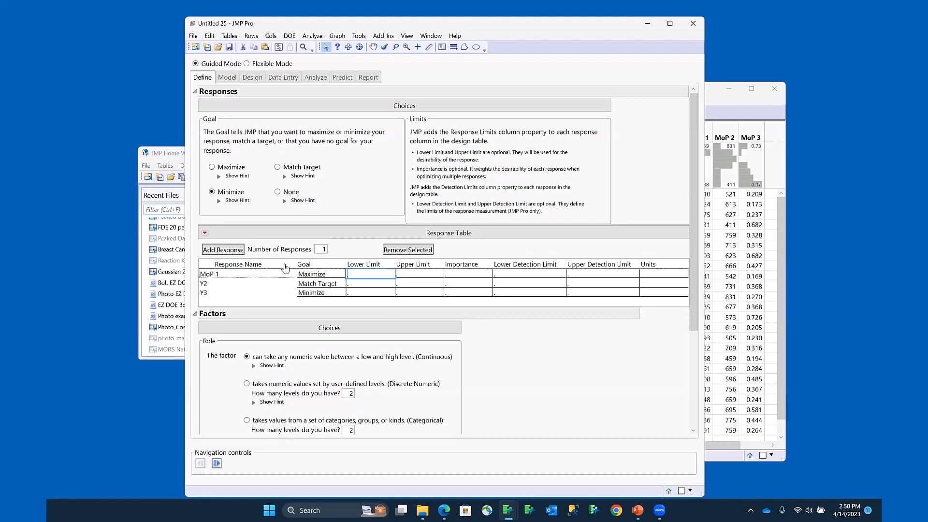
{"action": "type", "text": "3700"}
{"action": "key", "text": "Tab"}
{"action": "key", "text": "Tab"}
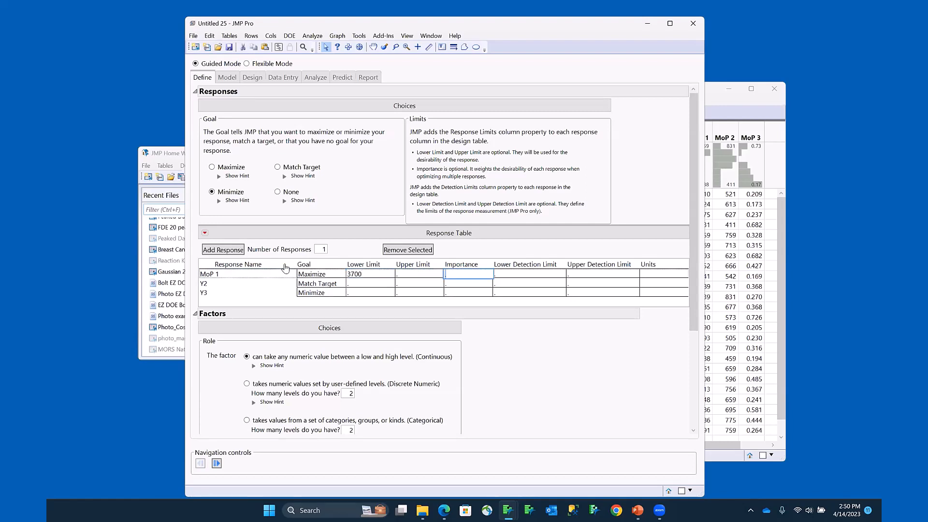
{"action": "type", "text": "1"}
- Name the Match Target response MoP 2 and set its limits to 700 and 900 with importance 1
{"action": "left_click", "coordinate": [227, 286]}
{"action": "type", "text": "MoP 2"}
{"action": "key", "text": "Tab"}
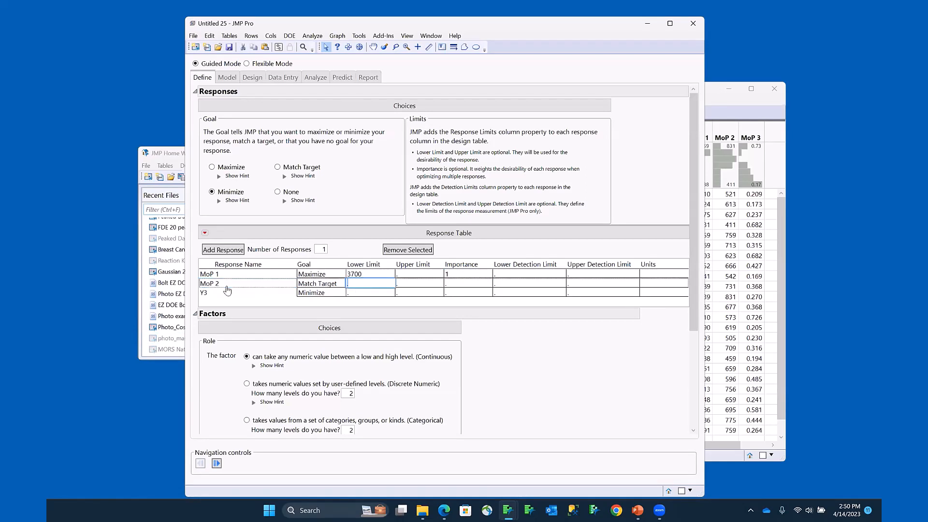
{"action": "type", "text": "700"}
{"action": "key", "text": "Tab"}
{"action": "type", "text": "8"}
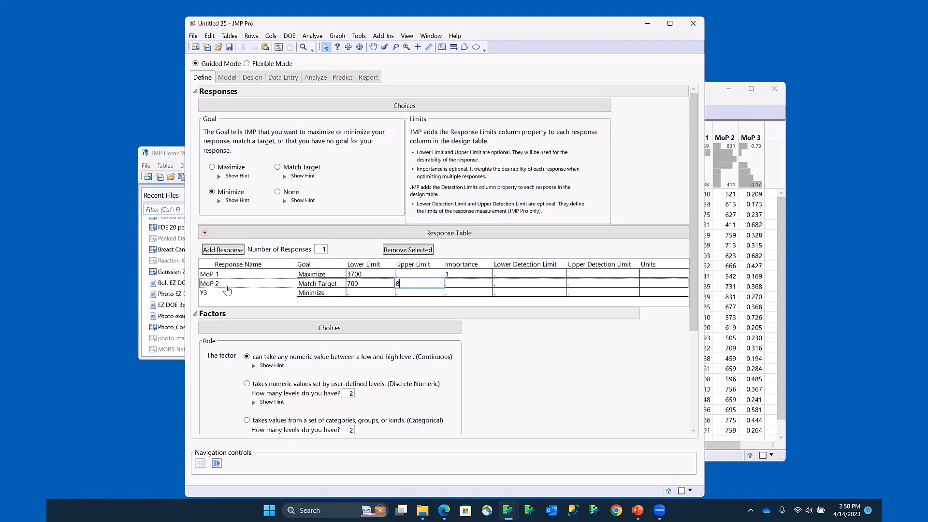
{"action": "key", "text": "Tab"}
{"action": "type", "text": "1"}
- Name the Minimize response MoP 3 and set its upper limit to 0.28 and importance to 1
{"action": "left_click", "coordinate": [213, 293]}
{"action": "type", "text": "MoP"}
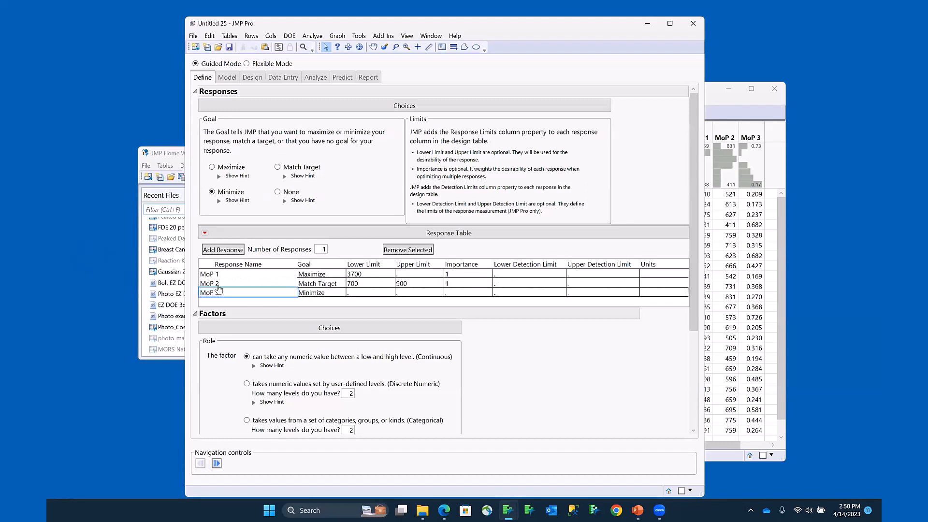
{"action": "key", "text": "Tab"}
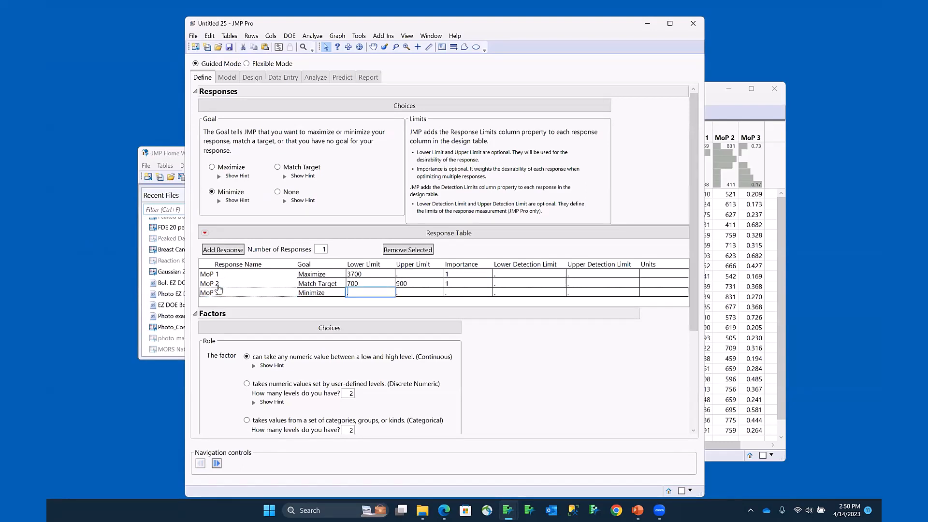
{"action": "key", "text": "Tab"}
{"action": "type", "text": "0"}
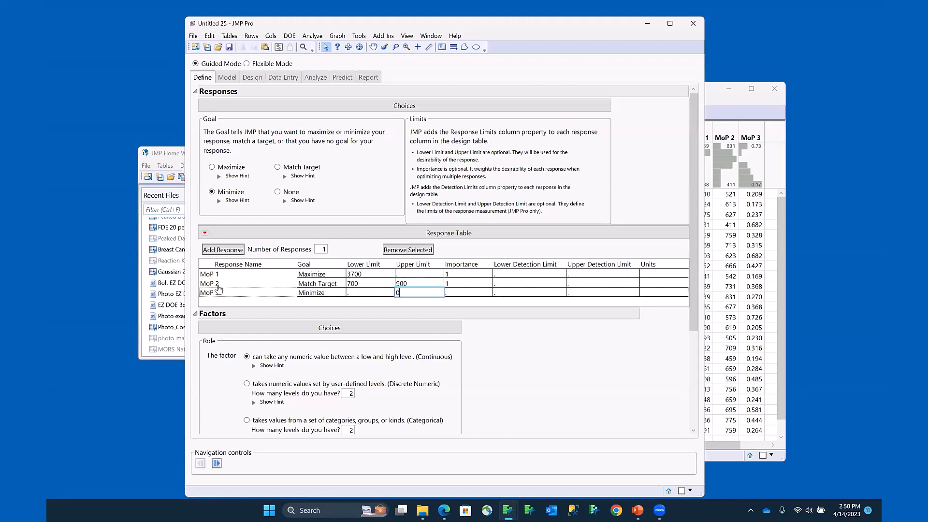
{"action": "type", "text": ".28"}
{"action": "key", "text": "Tab"}
{"action": "type", "text": "1"}
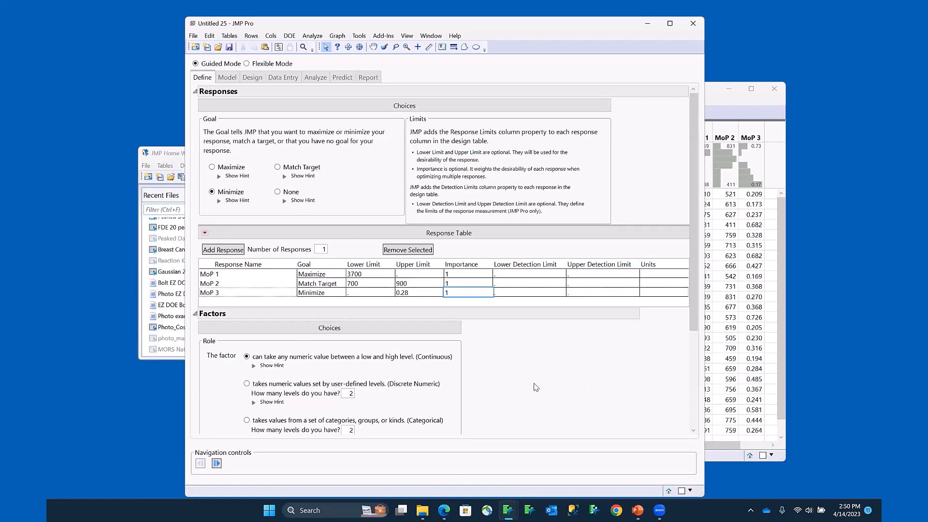
- Add two continuous factors to the factor table
{"action": "scroll", "coordinate": [534, 394], "scroll_direction": "down", "scroll_amount": 3}
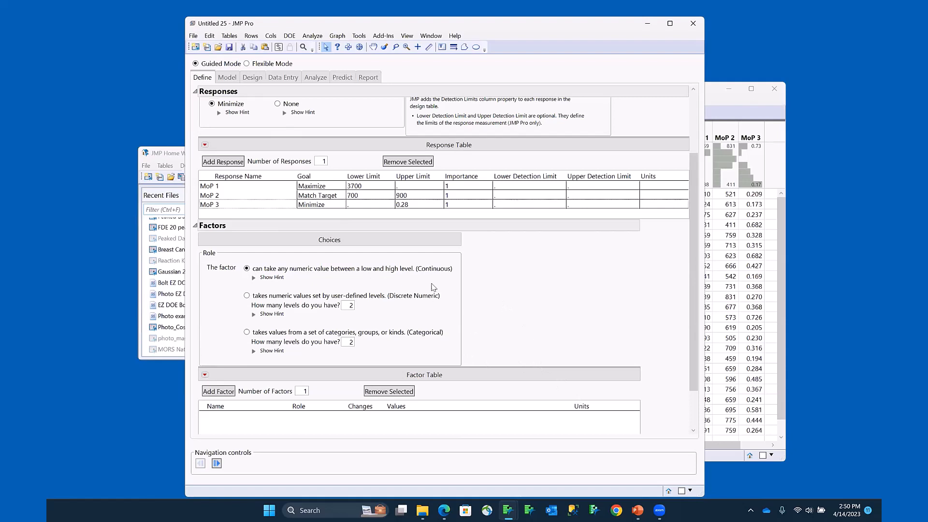
{"action": "left_click_drag", "start_coordinate": [498, 278], "coordinate": [376, 249]}
{"action": "mouse_move", "coordinate": [313, 248]}
{"action": "left_mouse_down"}
{"action": "mouse_move", "coordinate": [314, 389]}
{"action": "mouse_move", "coordinate": [478, 268]}
{"action": "left_mouse_up"}
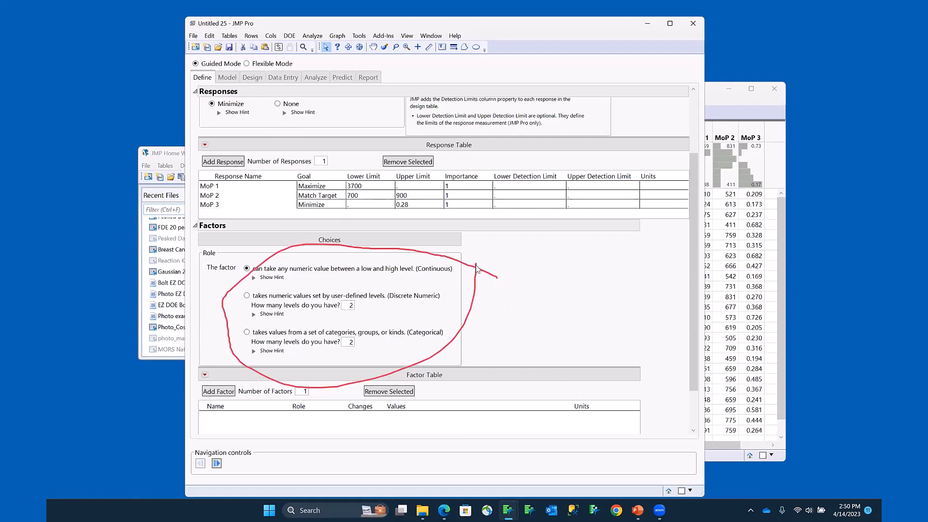
{"action": "double_click", "coordinate": [303, 391]}
{"action": "type", "text": "2"}
{"action": "mouse_move", "coordinate": [327, 389]}
{"action": "left_mouse_down"}
{"action": "mouse_move", "coordinate": [295, 376]}
{"action": "mouse_move", "coordinate": [309, 356]}
{"action": "mouse_move", "coordinate": [301, 364]}
{"action": "left_mouse_up"}
{"action": "left_click", "coordinate": [229, 392]}
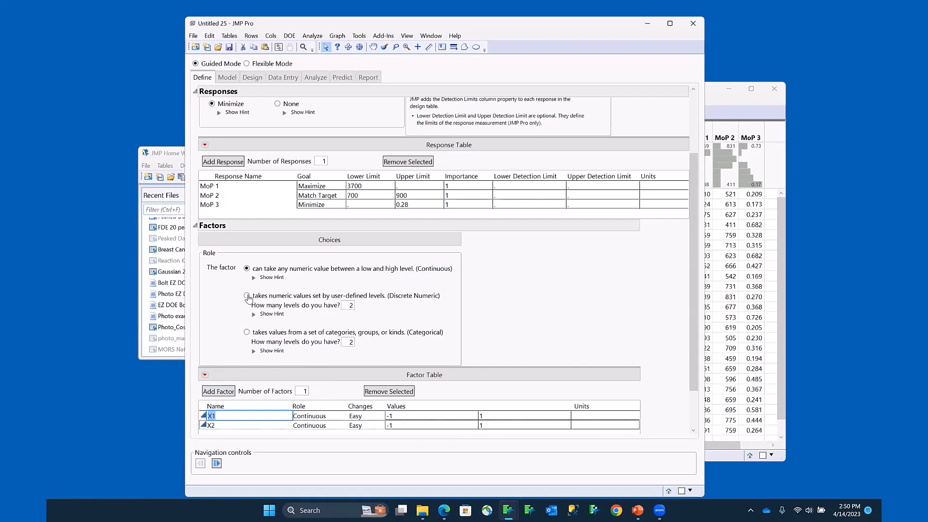
- Add a discrete numeric factor with 3 levels
{"action": "left_click", "coordinate": [247, 295]}
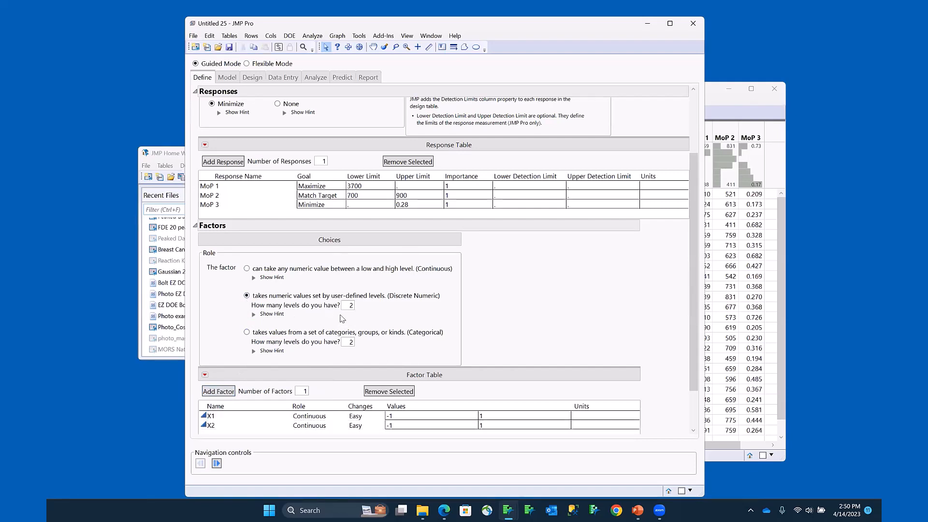
{"action": "key", "text": "Tab"}
{"action": "type", "text": "3"}
{"action": "left_click", "coordinate": [229, 392]}
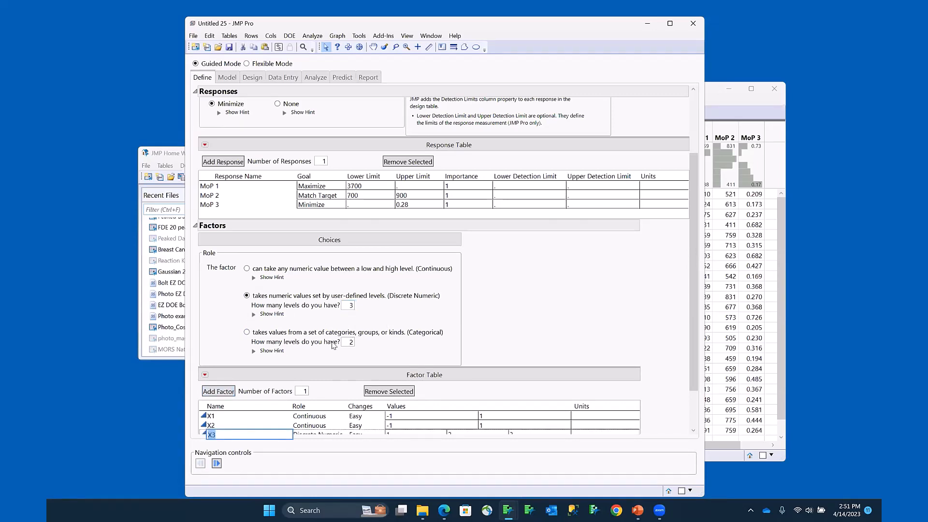
- Add a categorical factor with 3 levels
{"action": "left_click", "coordinate": [247, 332]}
{"action": "double_click", "coordinate": [344, 343]}
{"action": "type", "text": "3"}
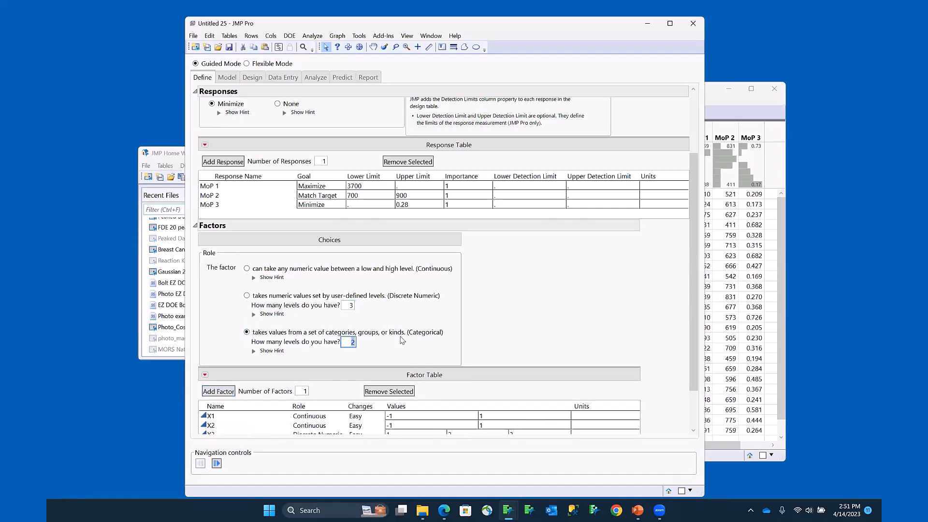
{"action": "left_click", "coordinate": [229, 391]}
- Name the first continuous factor Load and set its range from 200 to 800
{"action": "scroll", "coordinate": [535, 318], "scroll_direction": "down", "scroll_amount": 3}
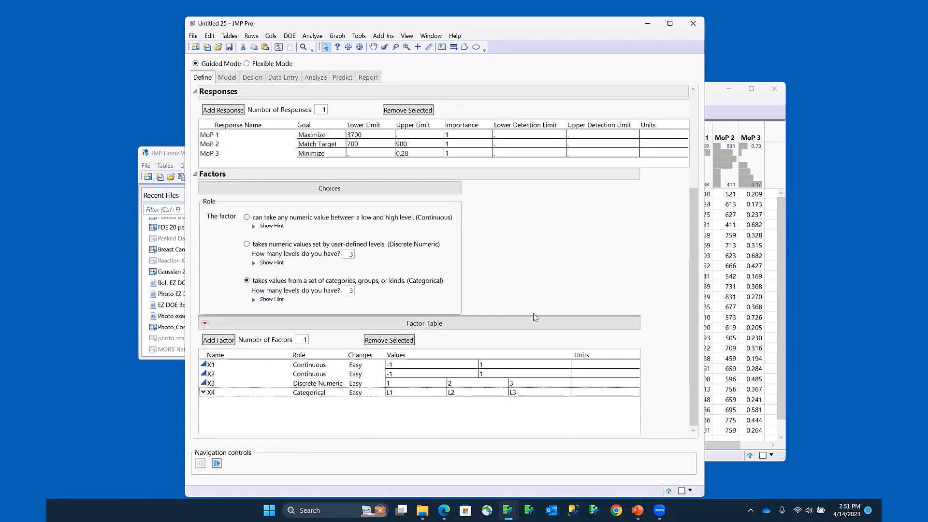
{"action": "left_click", "coordinate": [220, 366]}
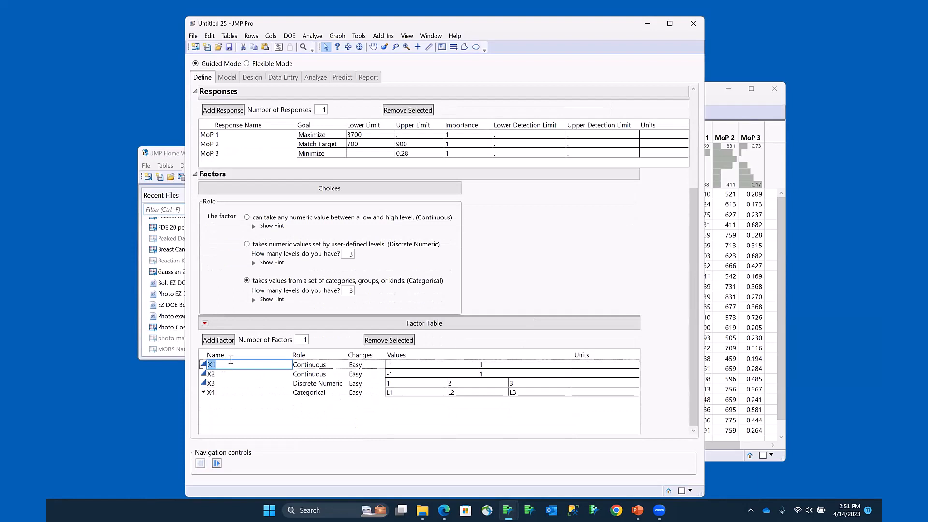
{"action": "type", "text": "Load"}
{"action": "key", "text": "Tab"}
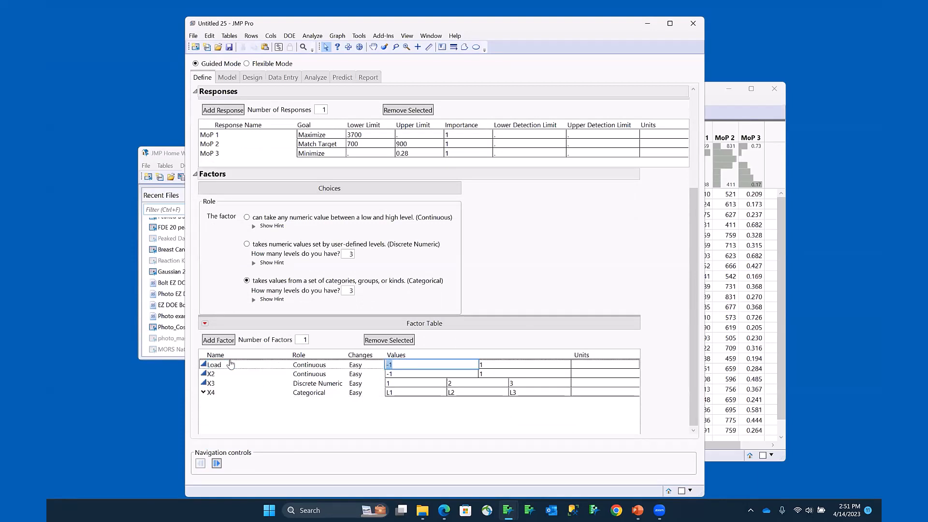
{"action": "type", "text": "200"}
{"action": "key", "text": "Tab"}
{"action": "type", "text": "800"}
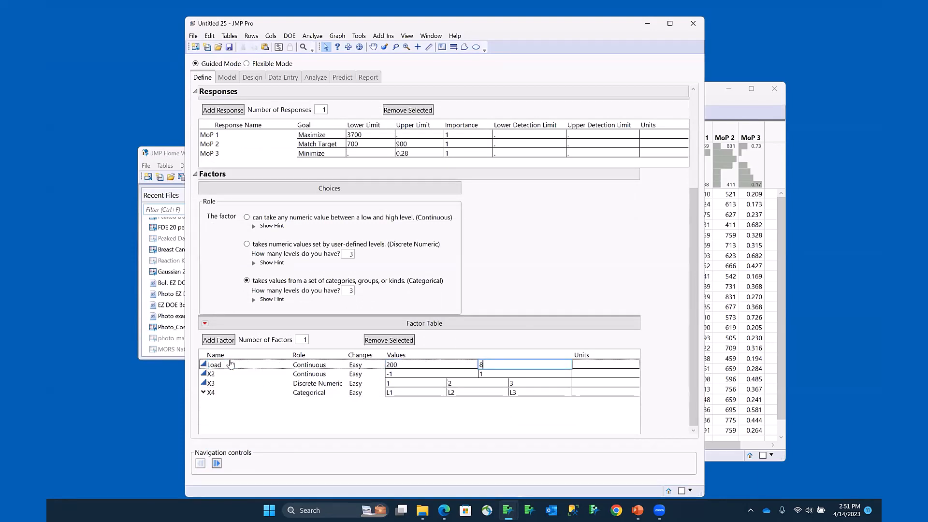
- Name the second continuous factor Temperature and set its range from -40 to 150
{"action": "key", "text": "Tab"}
{"action": "key", "text": "Tab"}
{"action": "type", "text": "T"}
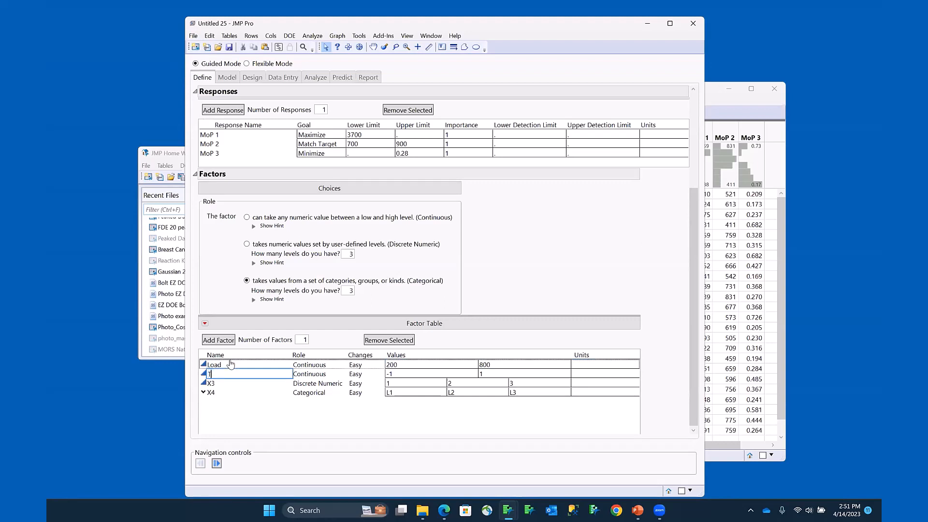
{"action": "type", "text": "emperature"}
{"action": "key", "text": "Tab"}
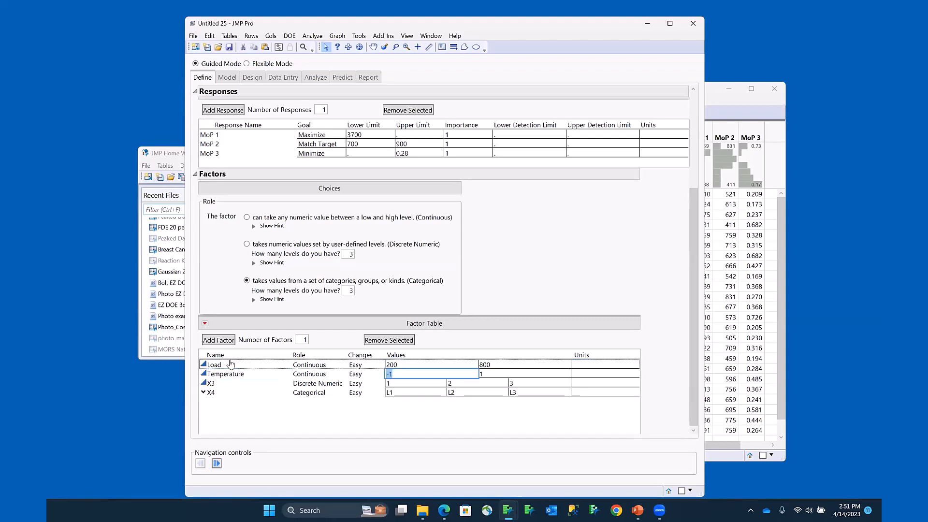
{"action": "type", "text": "-40"}
{"action": "key", "text": "Tab"}
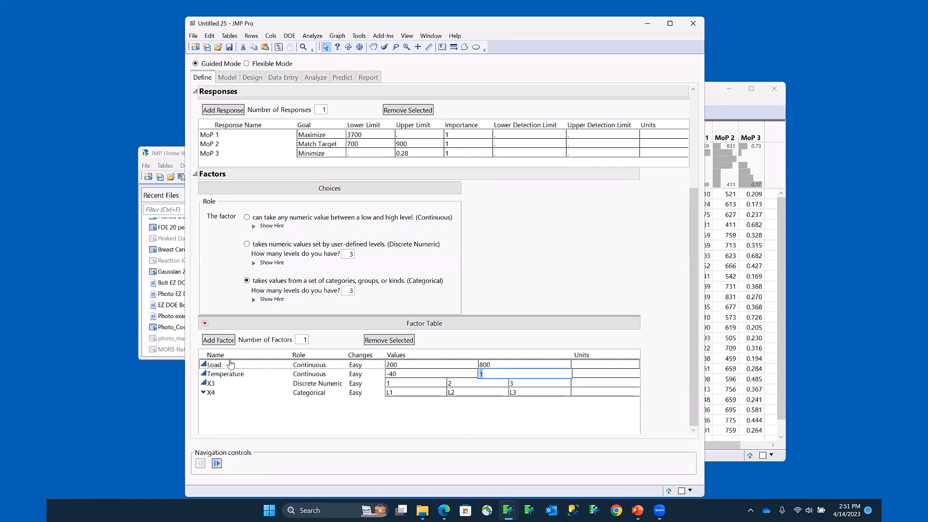
{"action": "key", "text": "Tab"}
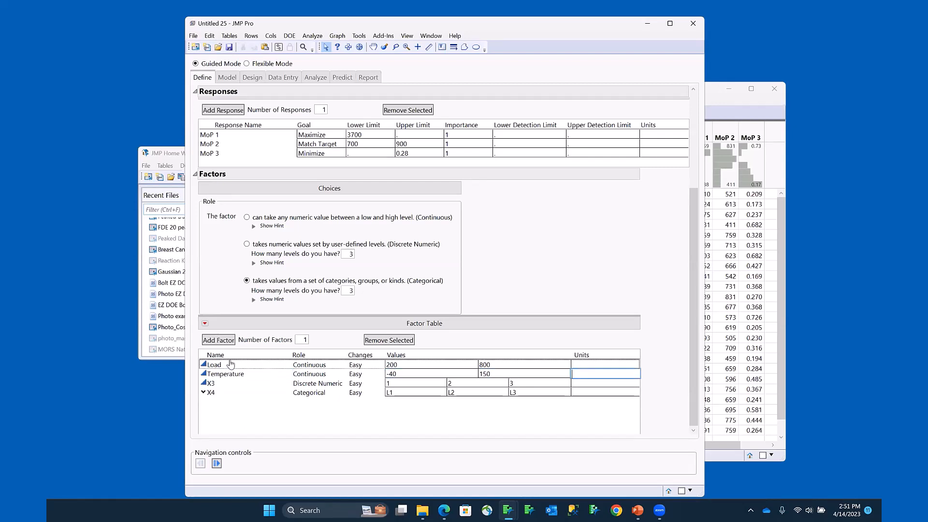
- Name the discrete numeric factor Bolt Diameter and set its levels to 7, 8 and 10
{"action": "key", "text": "Tab"}
{"action": "type", "text": "Bo"}
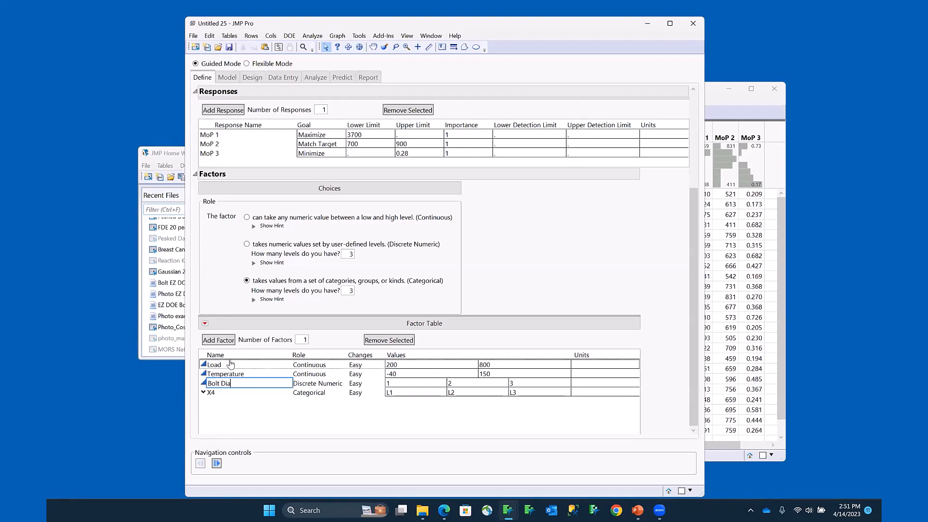
{"action": "key", "text": "Tab"}
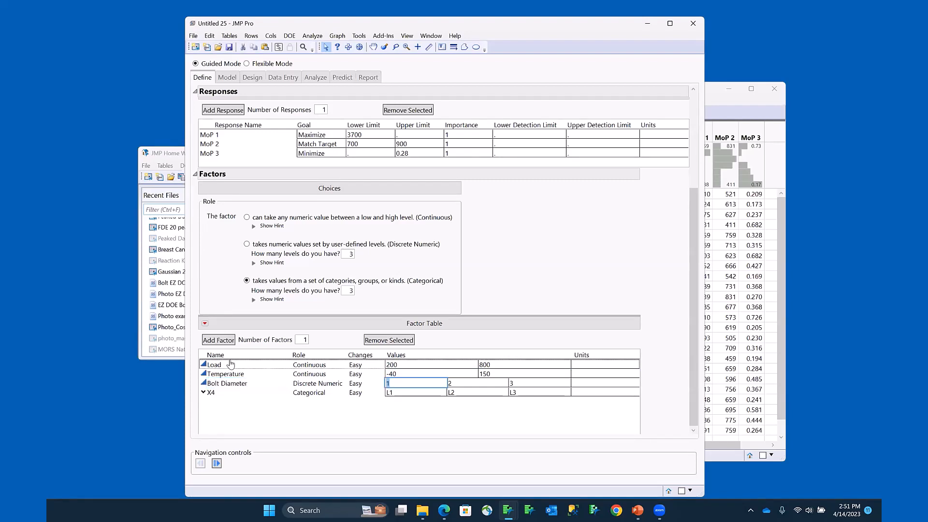
{"action": "type", "text": "7"}
{"action": "key", "text": "Tab"}
{"action": "type", "text": "8"}
{"action": "key", "text": "Tab"}
{"action": "type", "text": "10"}
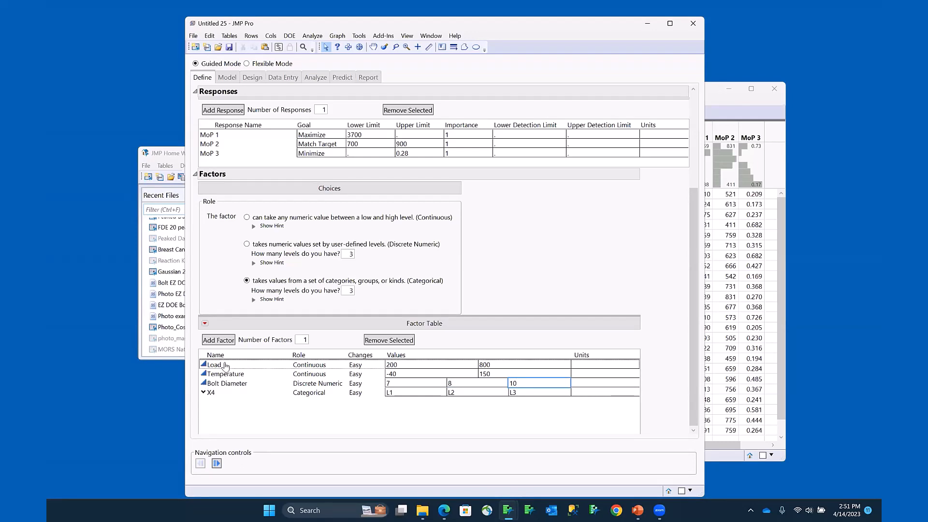
{"action": "key", "text": "Tab"}
- Name the categorical factor Grade of Stainless Steel and set its levels to 18-8, 304 and 316
{"action": "left_click", "coordinate": [216, 394]}
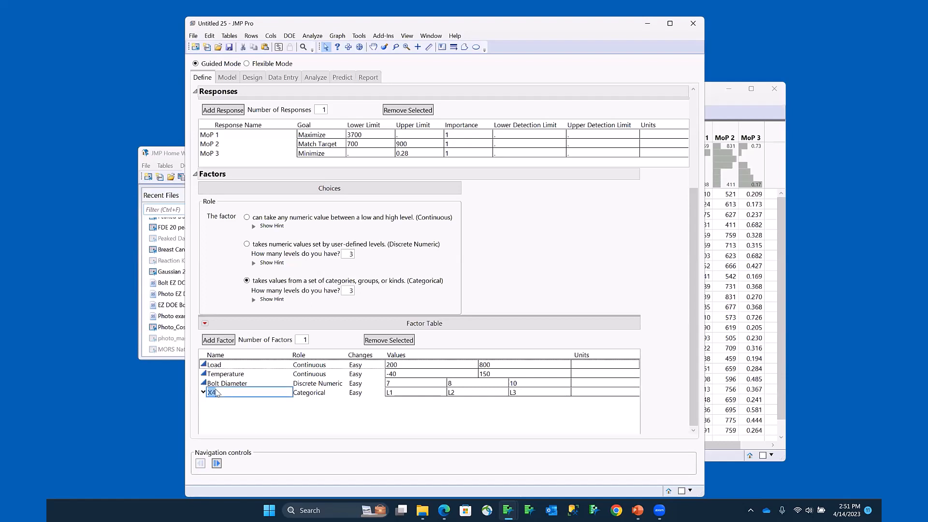
{"action": "type", "text": "Grade o"}
{"action": "type", "text": "f Stainless Steel"}
{"action": "key", "text": "Tab"}
{"action": "type", "text": "18"}
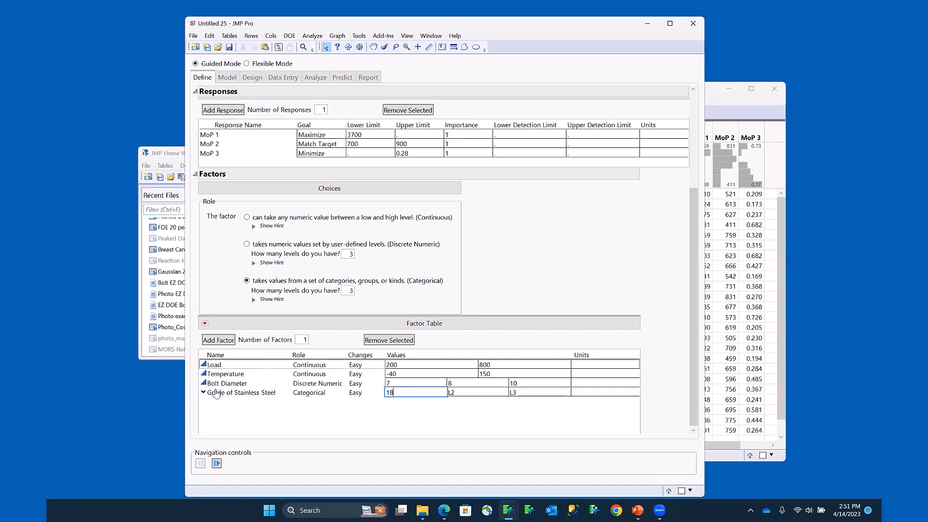
{"action": "type", "text": "-8"}
{"action": "key", "text": "Tab"}
{"action": "type", "text": "304"}
{"action": "key", "text": "Tab"}
{"action": "type", "text": "31"}
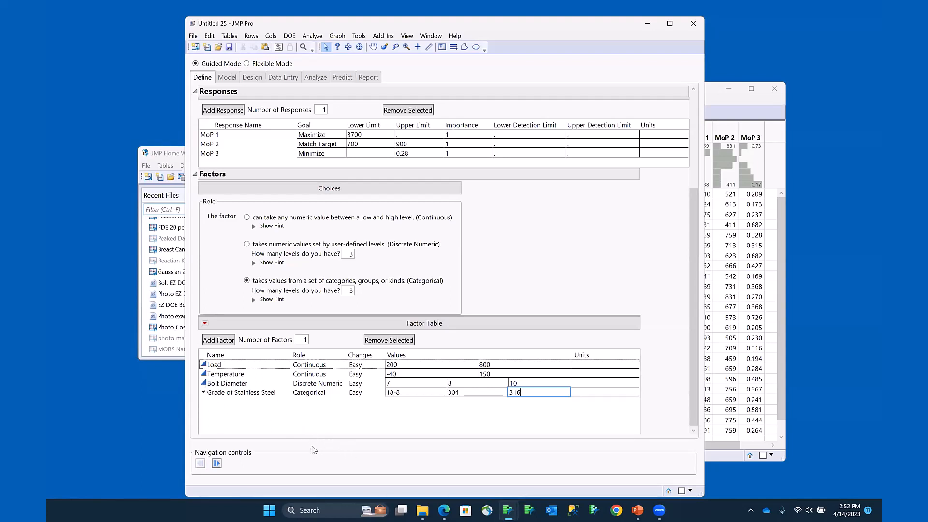
- Choose the response surface model with all main effects, two-factor interactions and quadratics, and generate its 24-run design
{"action": "mouse_move", "coordinate": [261, 443]}
{"action": "left_mouse_down"}
{"action": "mouse_move", "coordinate": [198, 447]}
{"action": "mouse_move", "coordinate": [237, 481]}
{"action": "mouse_move", "coordinate": [244, 448]}
{"action": "left_mouse_up"}
{"action": "left_click", "coordinate": [216, 464]}
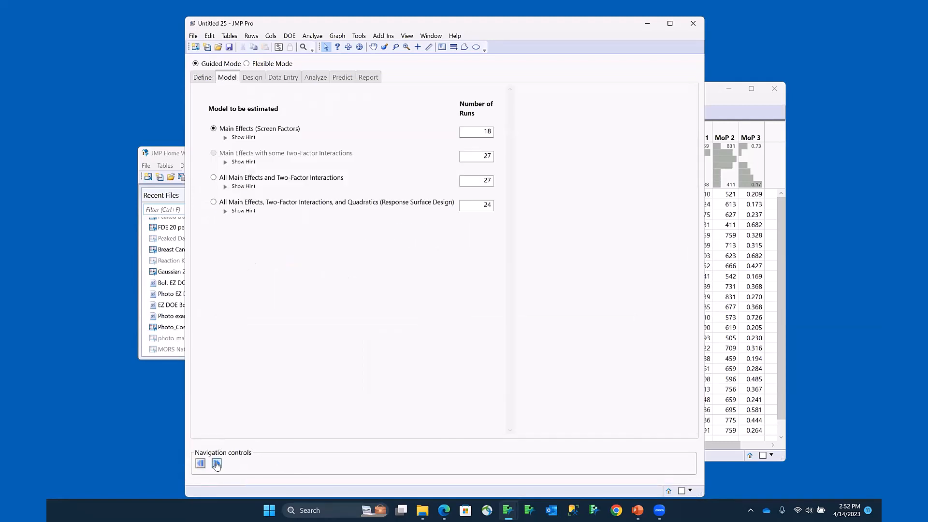
{"action": "mouse_move", "coordinate": [467, 250]}
{"action": "left_mouse_down"}
{"action": "mouse_move", "coordinate": [238, 235]}
{"action": "mouse_move", "coordinate": [215, 195]}
{"action": "mouse_move", "coordinate": [489, 194]}
{"action": "left_mouse_up"}
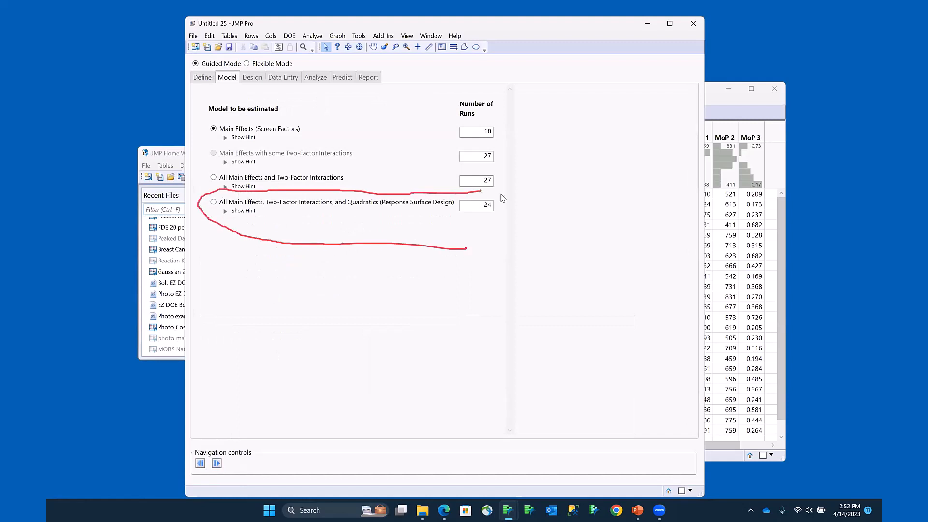
{"action": "left_click", "coordinate": [213, 202]}
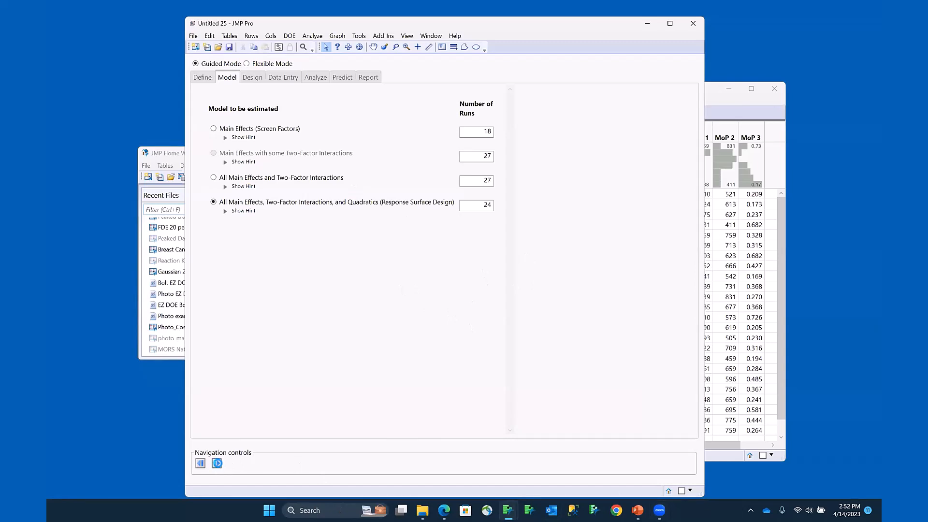
{"action": "left_click", "coordinate": [217, 463]}
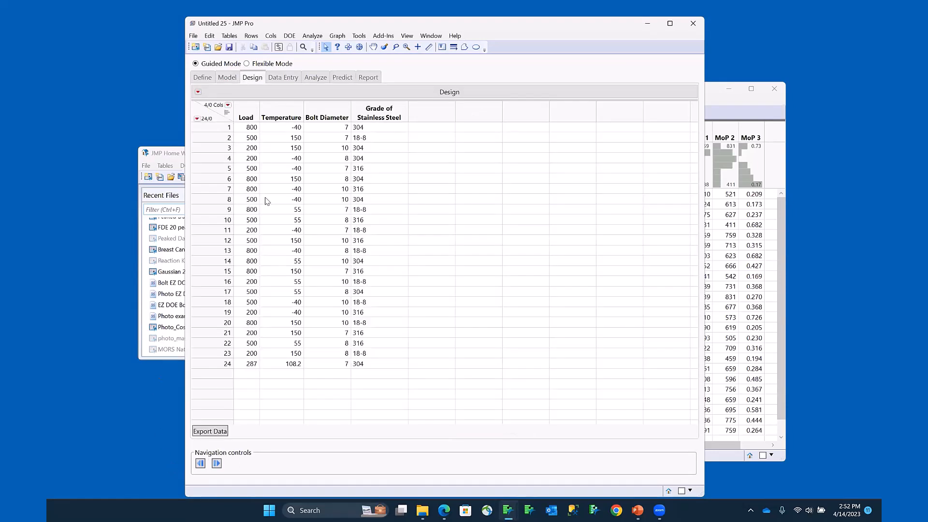
- Export the design to a separate data table and save the Easy DOE file as Example 2 EZ DOE
{"action": "left_click", "coordinate": [389, 113]}
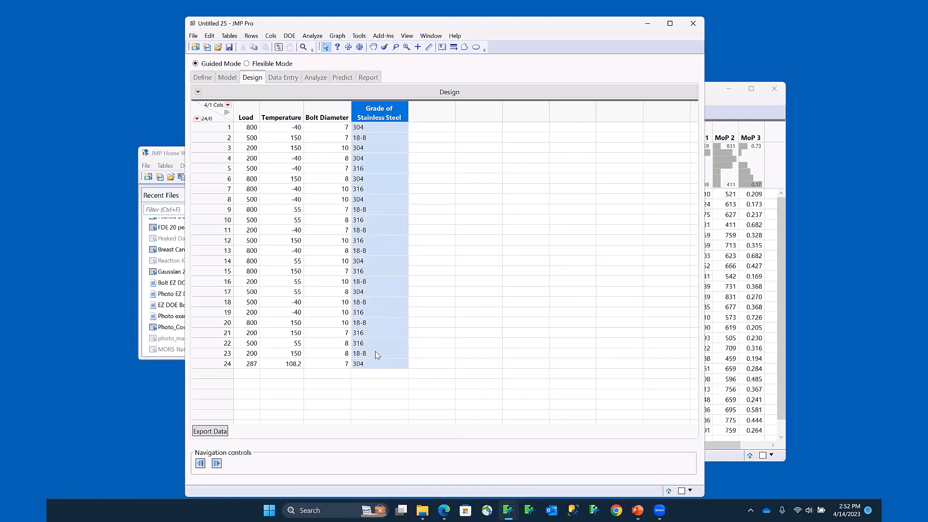
{"action": "left_click", "coordinate": [217, 432]}
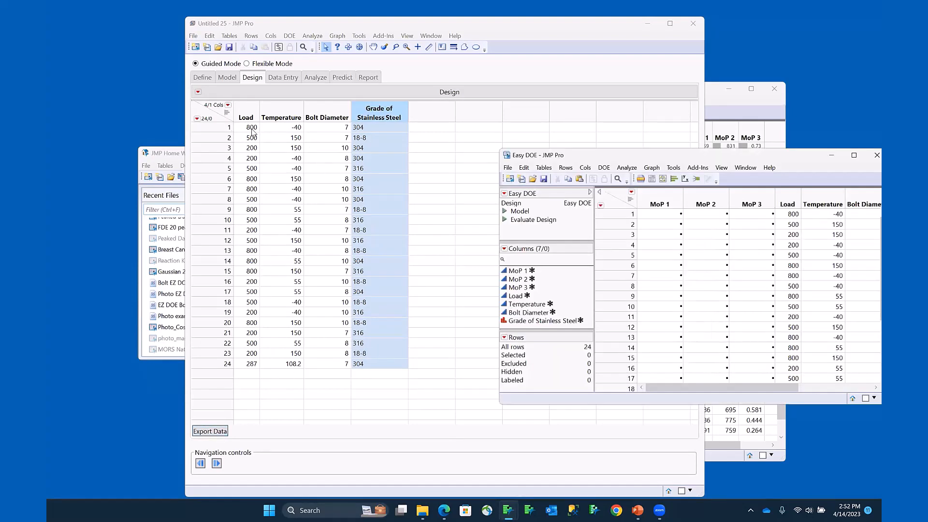
{"action": "left_click", "coordinate": [196, 40]}
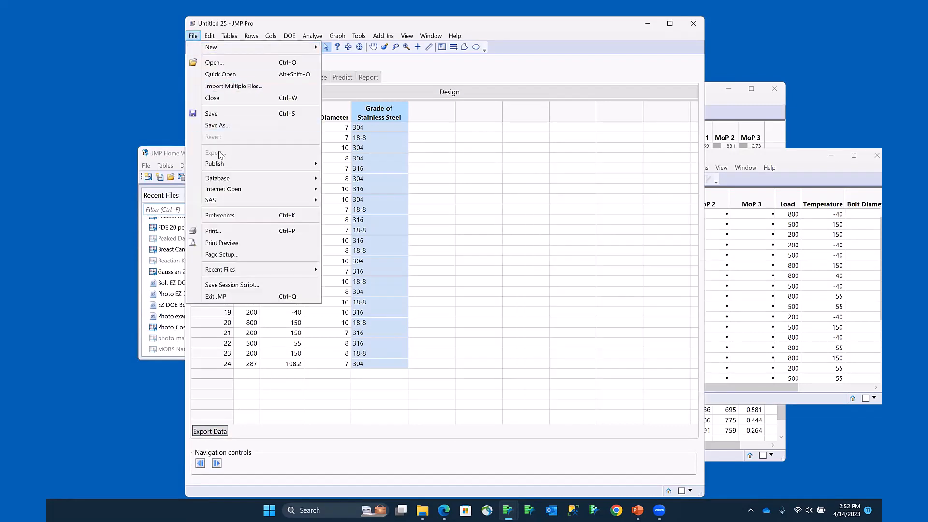
{"action": "left_click", "coordinate": [213, 126]}
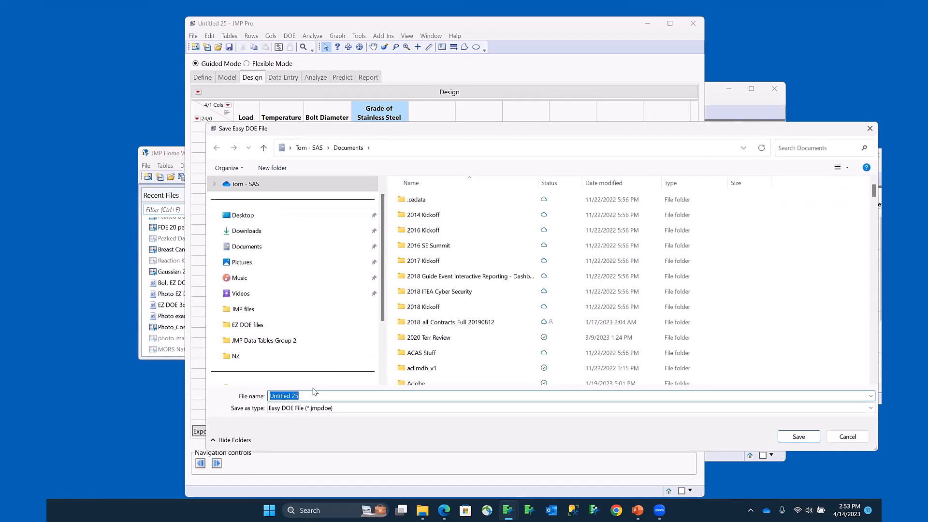
{"action": "type", "text": "Example 2 EZ DOE"}
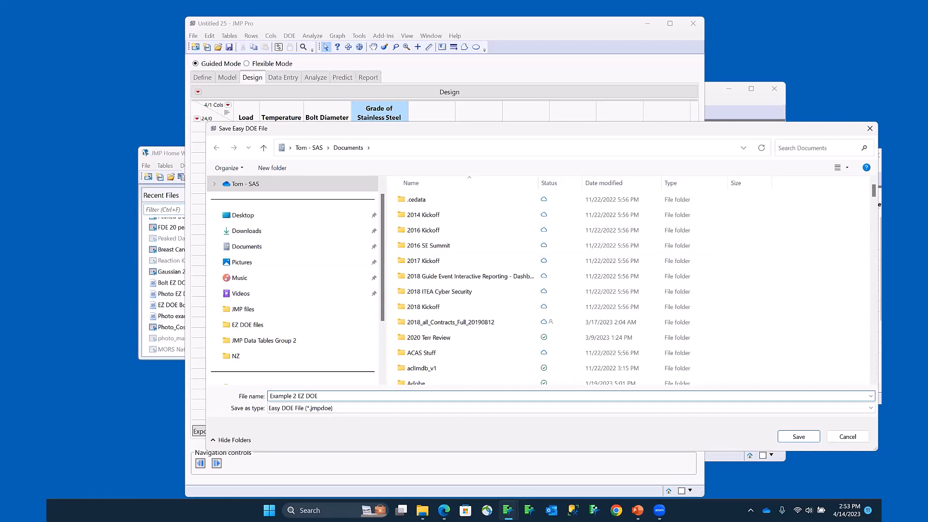
{"action": "left_click", "coordinate": [799, 437]}
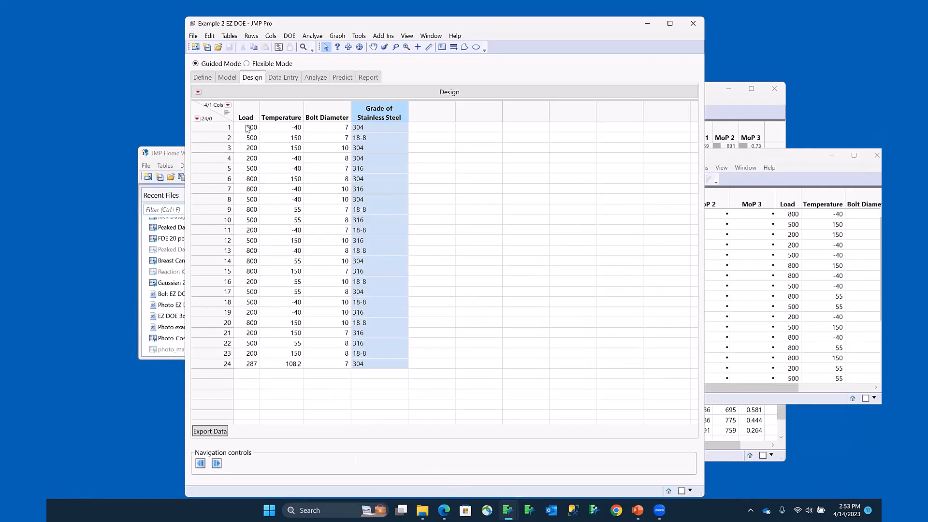
- Copy all the design's factor settings and switch to the Easy DOE Bolt simulator data table
{"action": "left_click", "coordinate": [250, 127]}
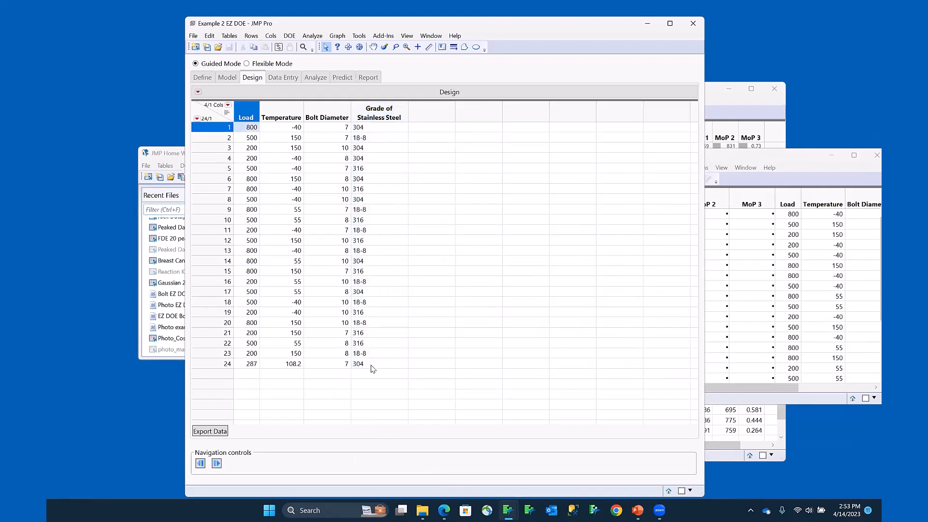
{"action": "key", "text": "ctrl+a"}
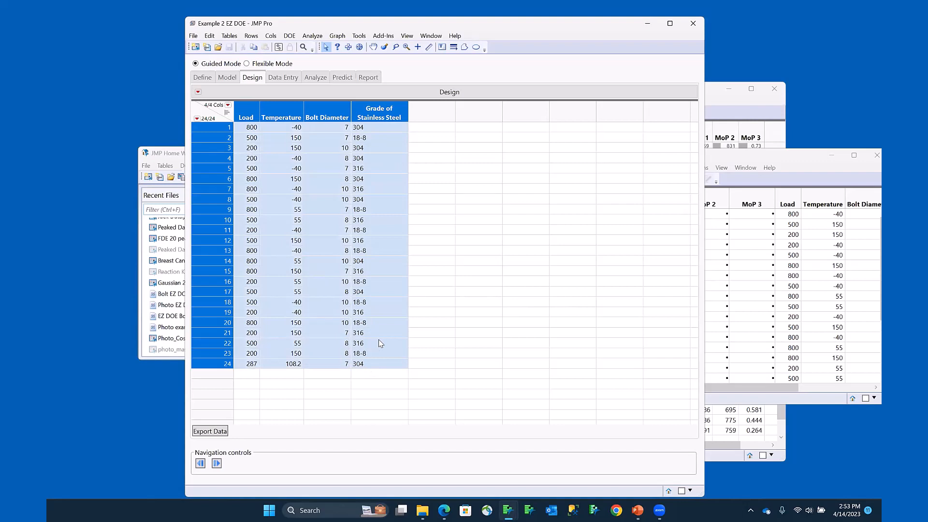
{"action": "key", "text": "alt+Tab"}
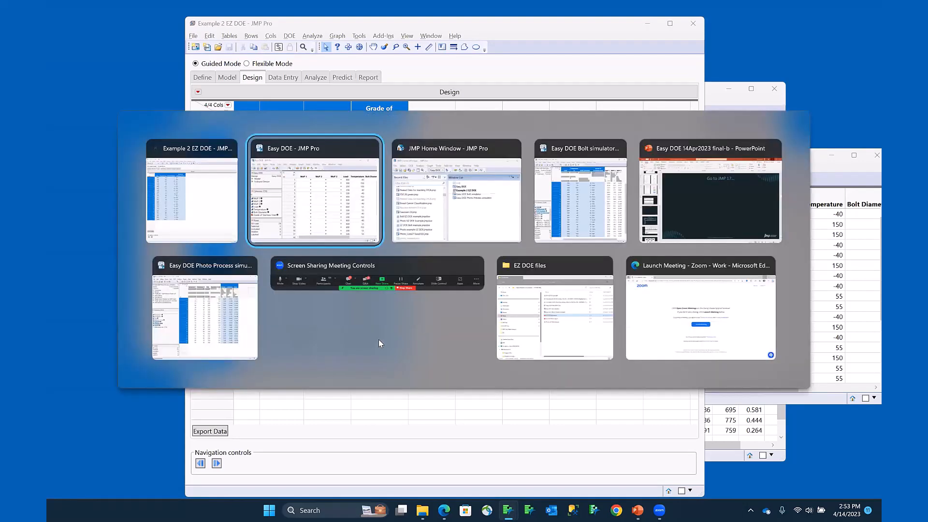
{"action": "key", "text": "alt+Tab"}
{"action": "key", "text": "alt+Tab"}
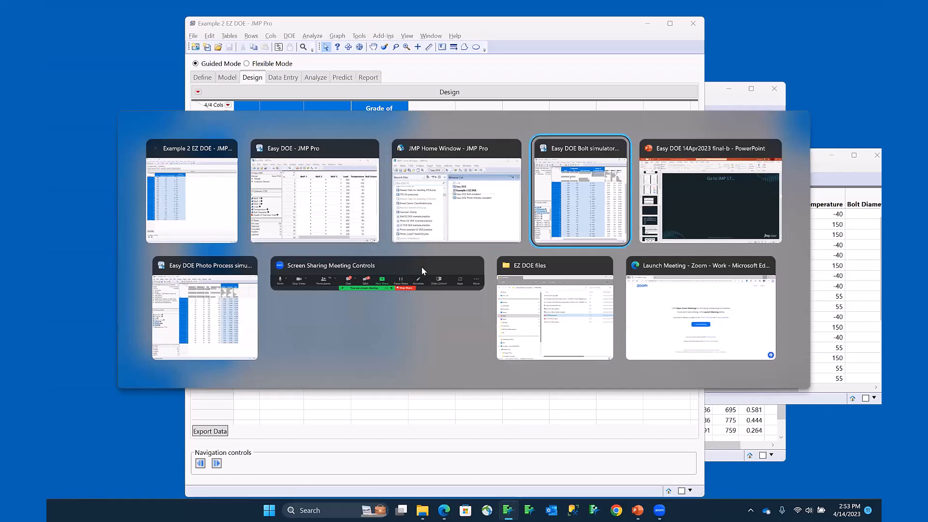
{"action": "left_click", "coordinate": [546, 195]}
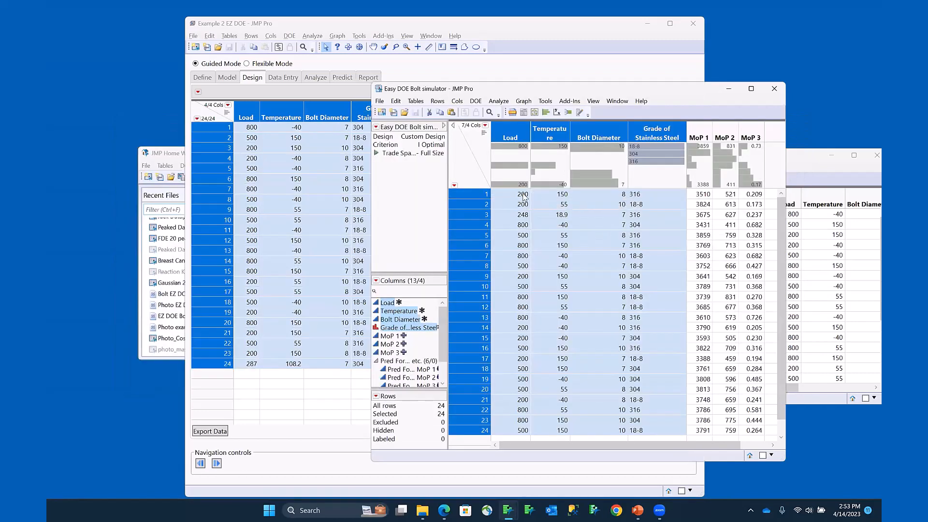
- Replace the Load, Temperature, Bolt Diameter and Grade of Stainless Steel values in the simulator table with the copied design runs
{"action": "left_click", "coordinate": [523, 196]}
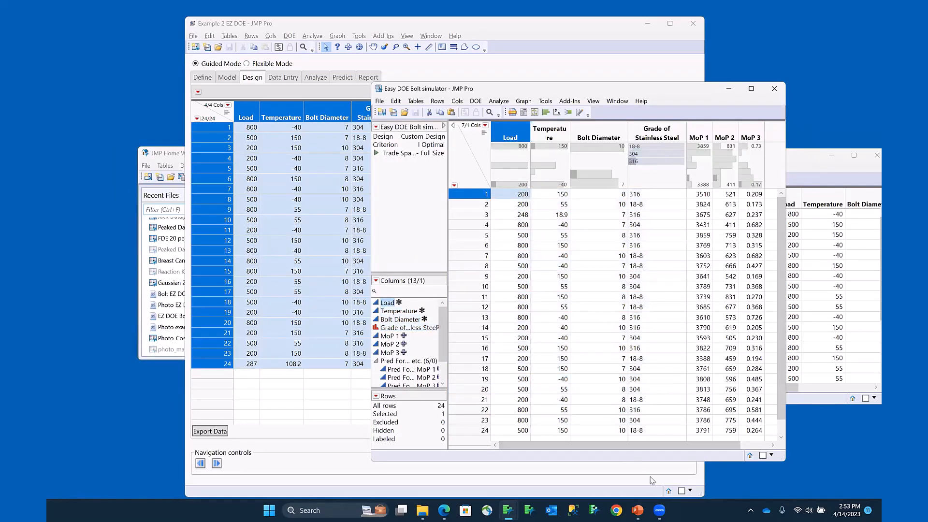
{"action": "left_click", "coordinate": [648, 431]}
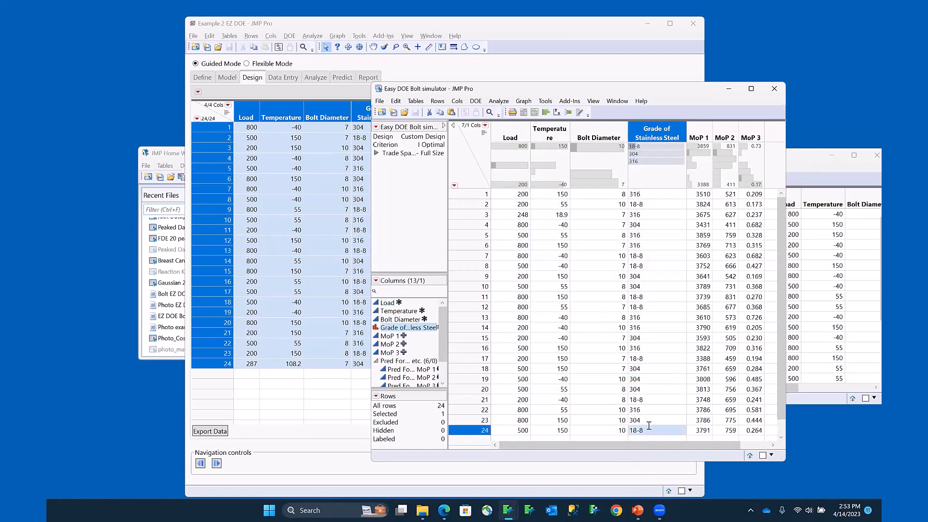
{"action": "left_click", "coordinate": [521, 188]}
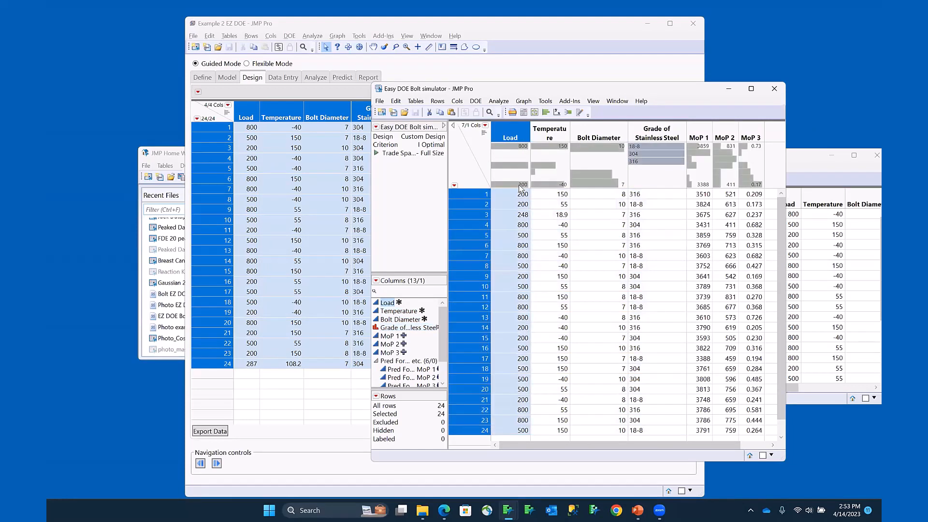
{"action": "left_click", "coordinate": [556, 132], "text": "ctrl"}
{"action": "left_click", "coordinate": [590, 134], "text": "ctrl"}
{"action": "left_click", "coordinate": [660, 134], "text": "ctrl"}
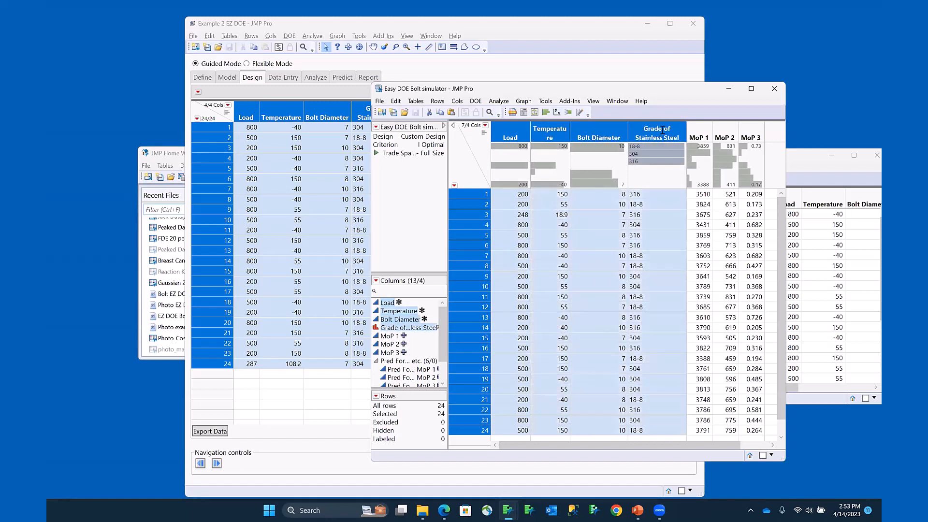
{"action": "key", "text": "Delete"}
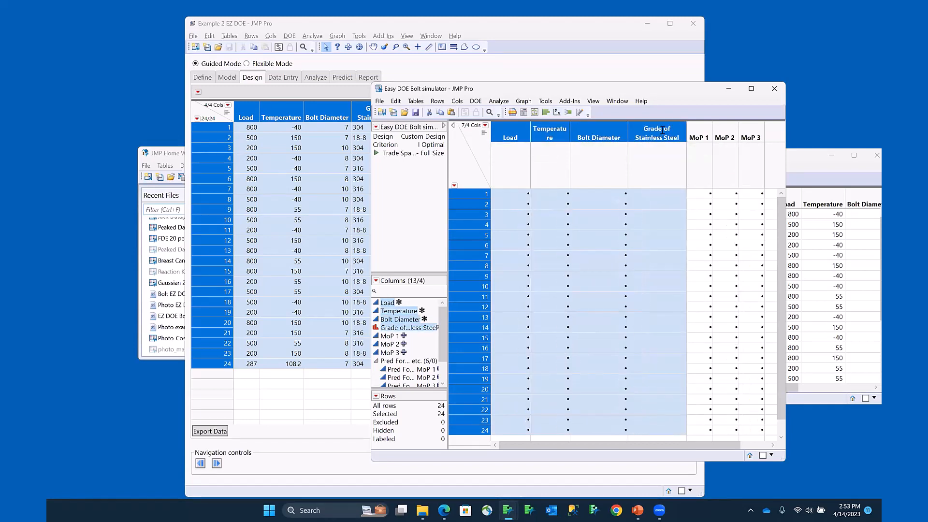
{"action": "key", "text": "ctrl+z"}
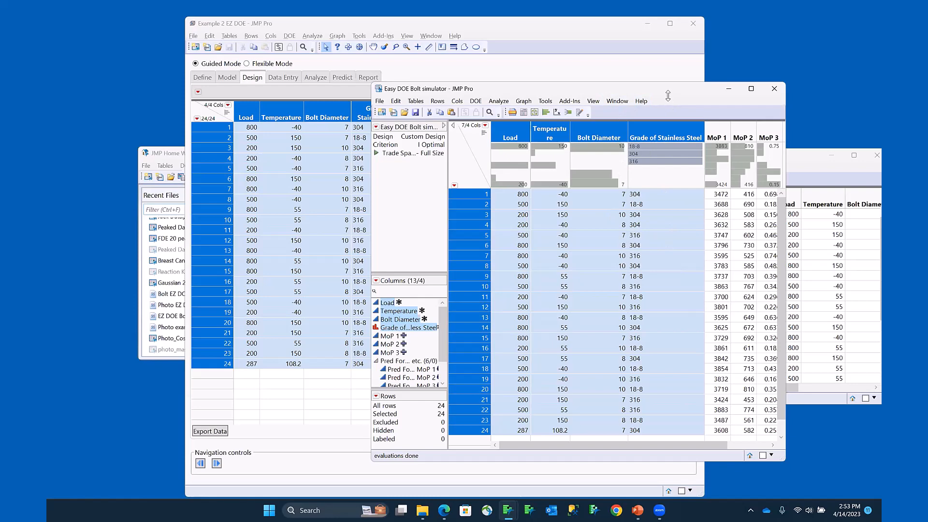
- Copy the simulated MoP 1, MoP 2 and MoP 3 values for all 24 runs and minimize the simulator table
{"action": "left_click_drag", "start_coordinate": [668, 95], "coordinate": [586, 93]}
{"action": "left_click_drag", "start_coordinate": [707, 313], "coordinate": [774, 314]}
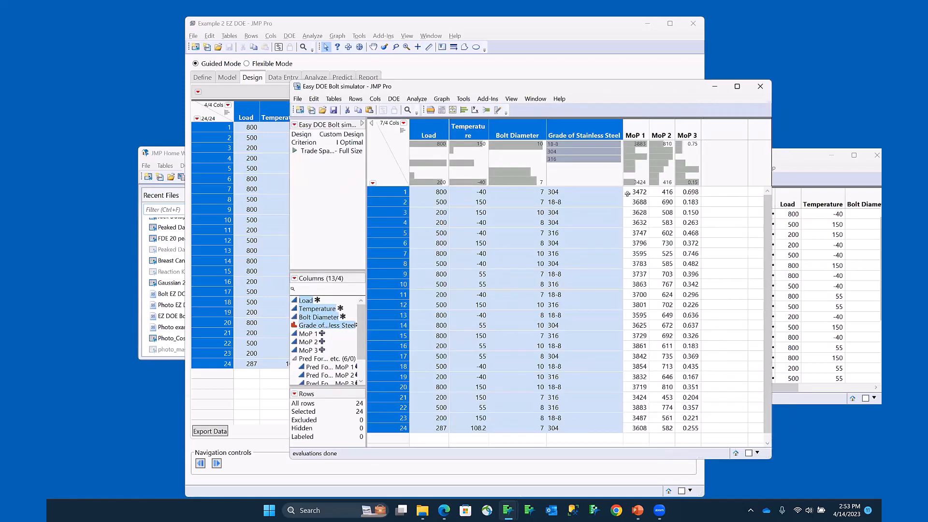
{"action": "left_click_drag", "start_coordinate": [638, 192], "coordinate": [692, 425]}
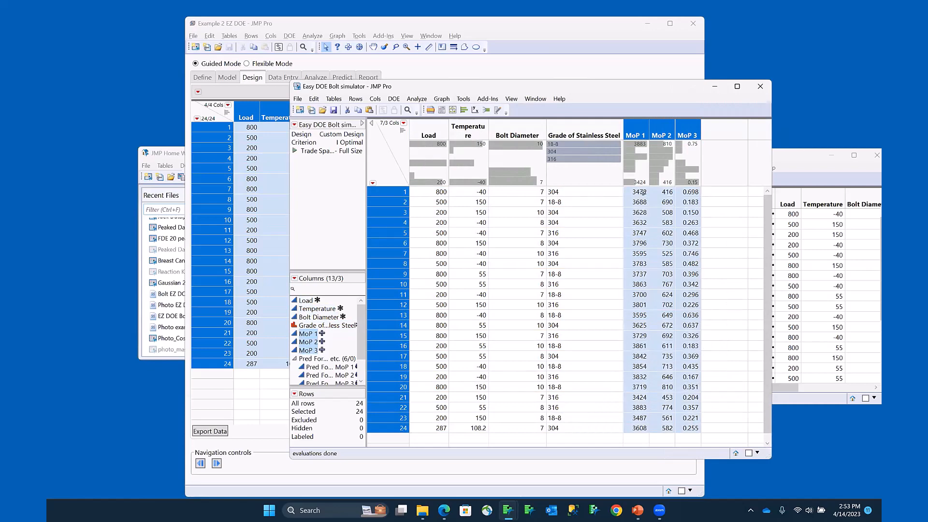
{"action": "left_click", "coordinate": [714, 87]}
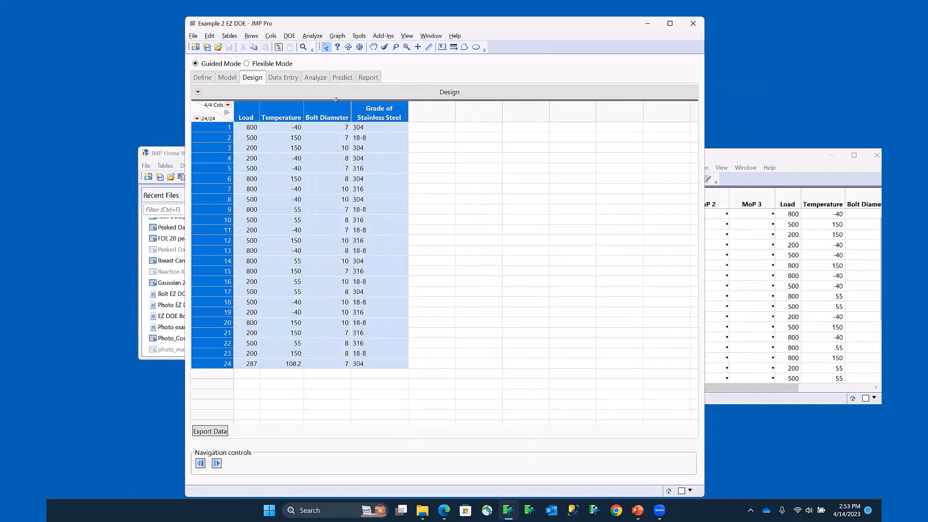
- Paste the simulated values into the MoP 1, MoP 2 and MoP 3 response columns for data entry, starting at run 1
{"action": "left_click", "coordinate": [279, 79]}
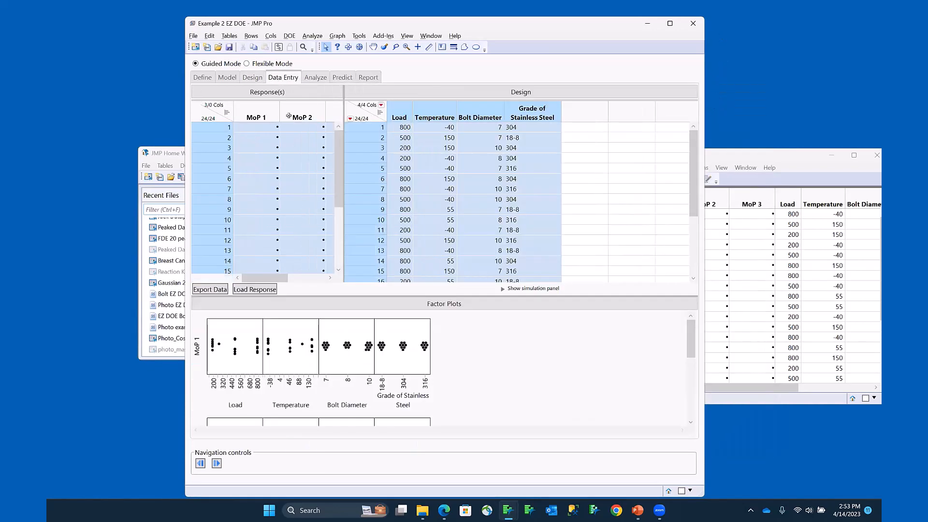
{"action": "left_click", "coordinate": [254, 128]}
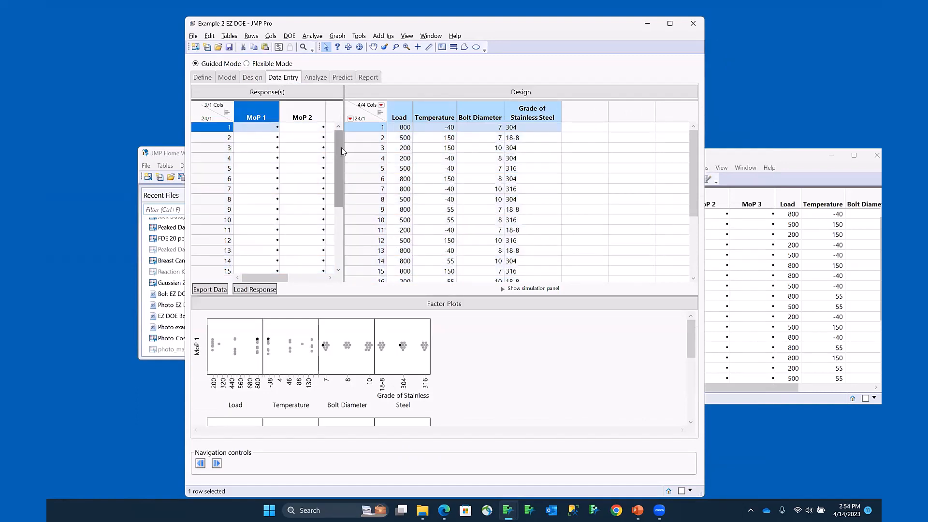
{"action": "left_click_drag", "start_coordinate": [343, 147], "coordinate": [427, 147]}
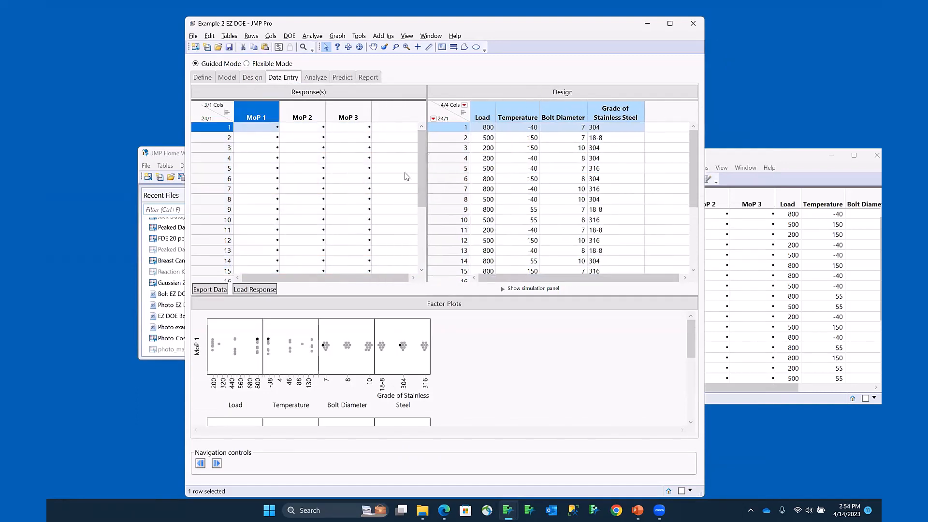
{"action": "key", "text": "ctrl+v"}
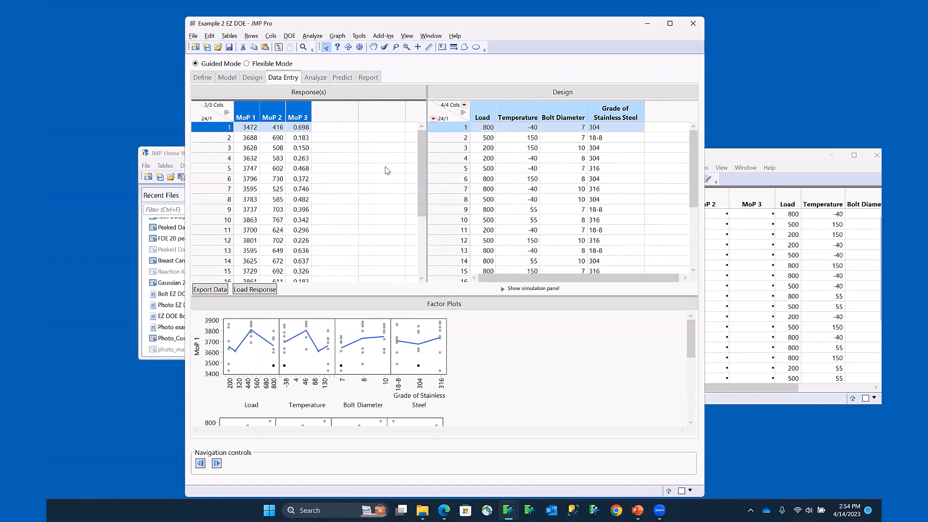
{"action": "mouse_move", "coordinate": [487, 375]}
{"action": "left_mouse_down"}
{"action": "mouse_move", "coordinate": [390, 319]}
{"action": "mouse_move", "coordinate": [386, 423]}
{"action": "mouse_move", "coordinate": [487, 343]}
{"action": "left_mouse_up"}
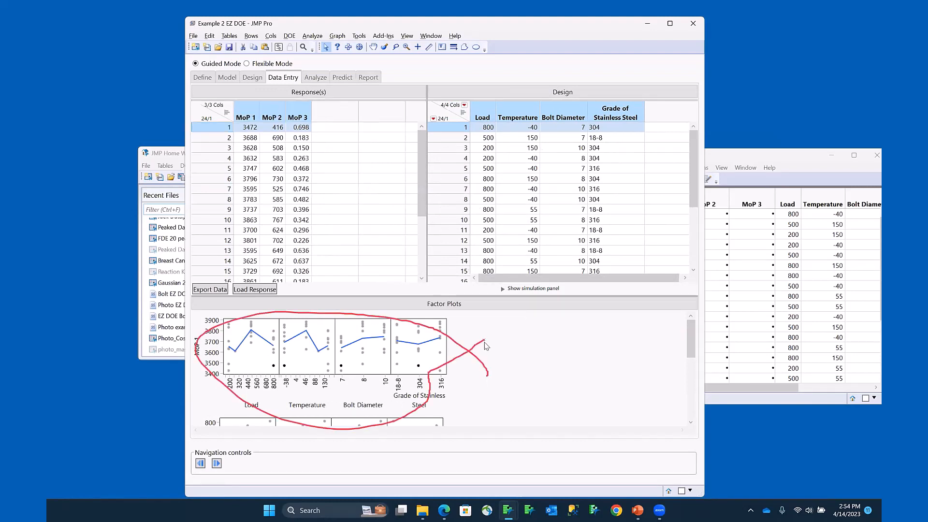
{"action": "key", "text": "Escape"}
{"action": "mouse_move", "coordinate": [690, 345]}
{"action": "left_mouse_down"}
{"action": "mouse_move", "coordinate": [699, 356]}
{"action": "mouse_move", "coordinate": [690, 338]}
{"action": "left_mouse_up"}
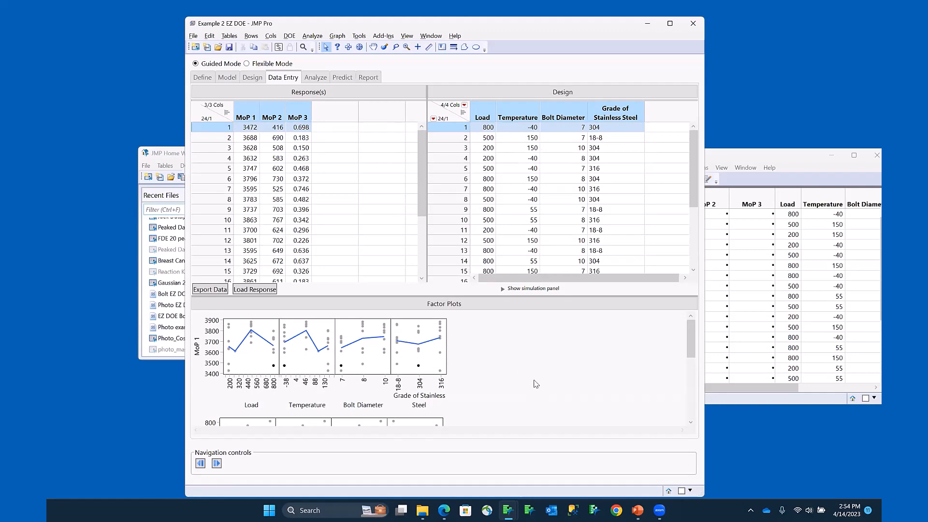
- Apply the Best Model selection to the analyses of responses MoP 1, MoP 2 and MoP 3
{"action": "left_click", "coordinate": [319, 78]}
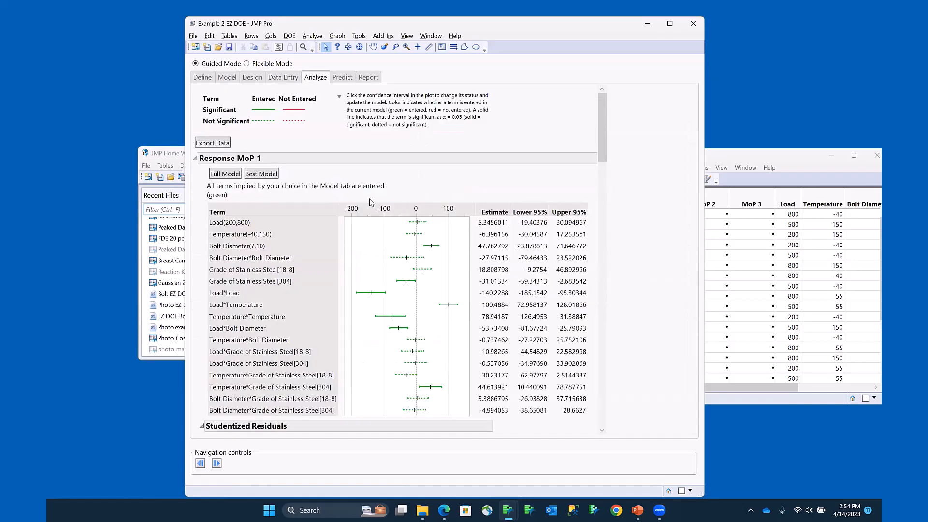
{"action": "left_click", "coordinate": [263, 174]}
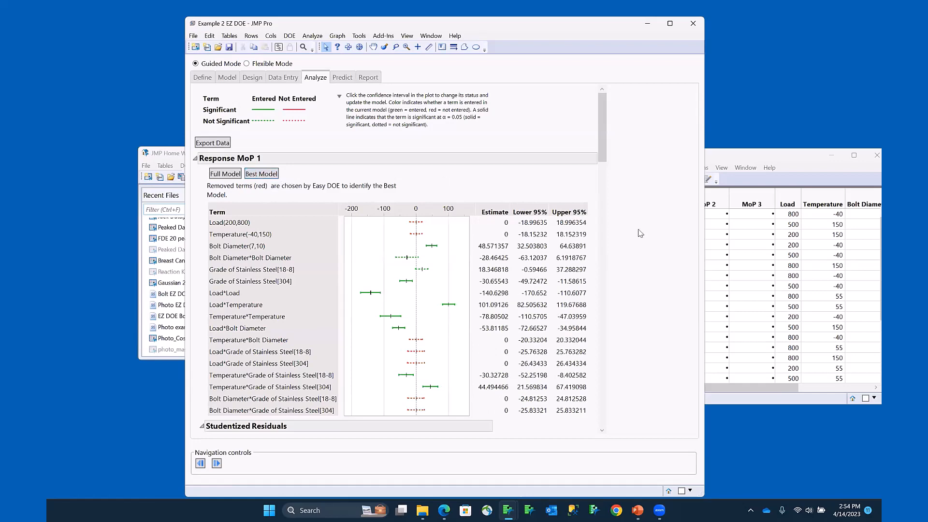
{"action": "left_click_drag", "start_coordinate": [604, 155], "coordinate": [592, 242]}
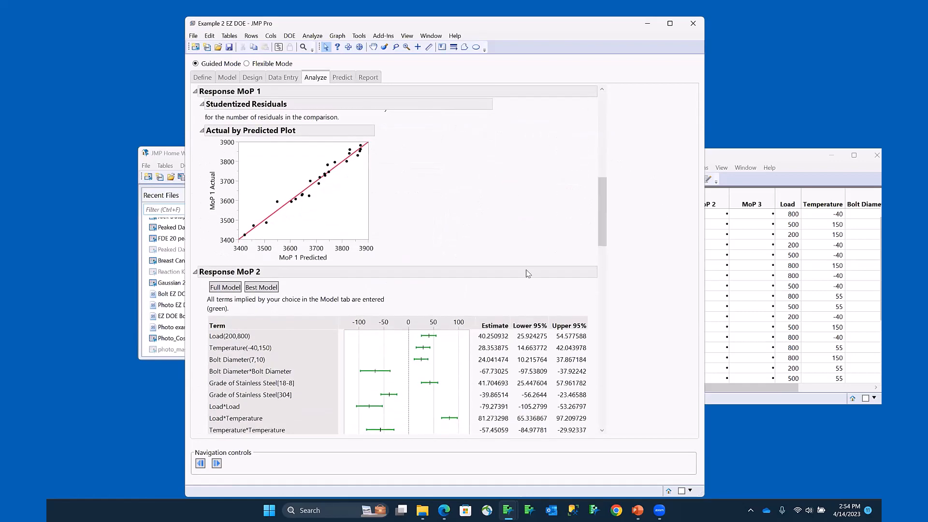
{"action": "left_click", "coordinate": [259, 287]}
{"action": "scroll", "coordinate": [306, 286], "scroll_direction": "down", "scroll_amount": 10}
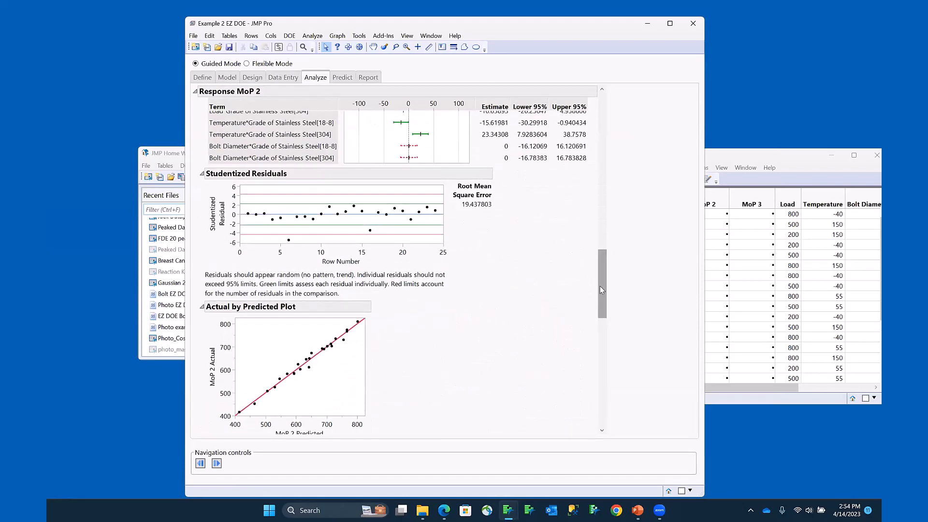
{"action": "left_click_drag", "start_coordinate": [601, 289], "coordinate": [600, 330]}
{"action": "left_click", "coordinate": [261, 260]}
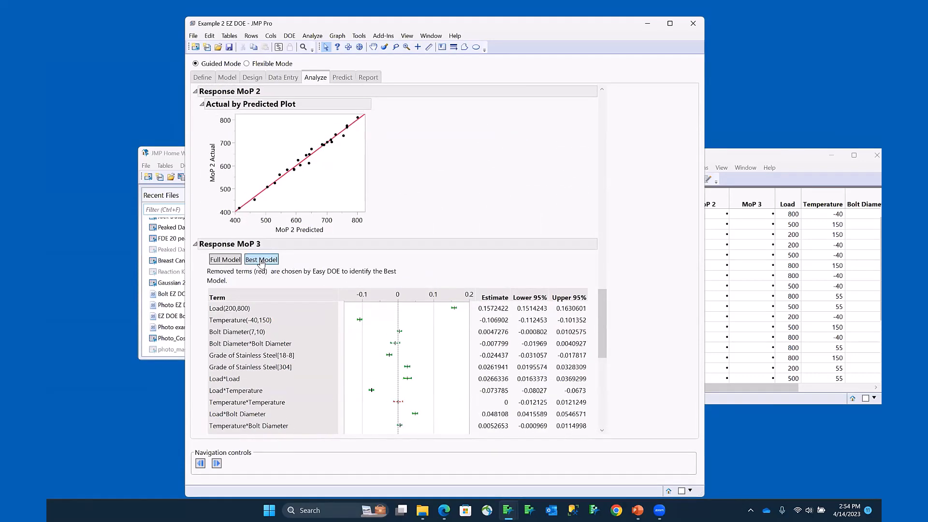
- Go from the fitted response analyses to the Prediction Profiler for MoP 1, MoP 2 and MoP 3
{"action": "left_click_drag", "start_coordinate": [605, 334], "coordinate": [580, 133]}
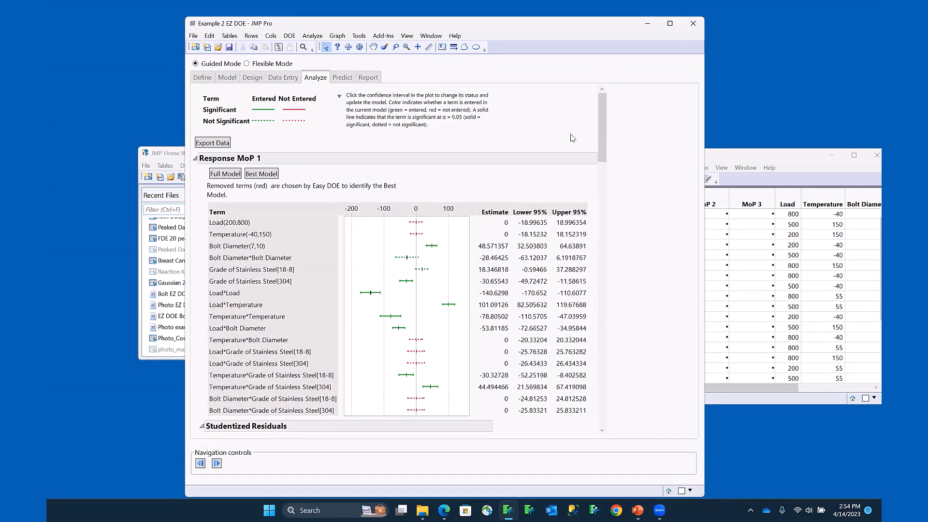
{"action": "left_click", "coordinate": [347, 78]}
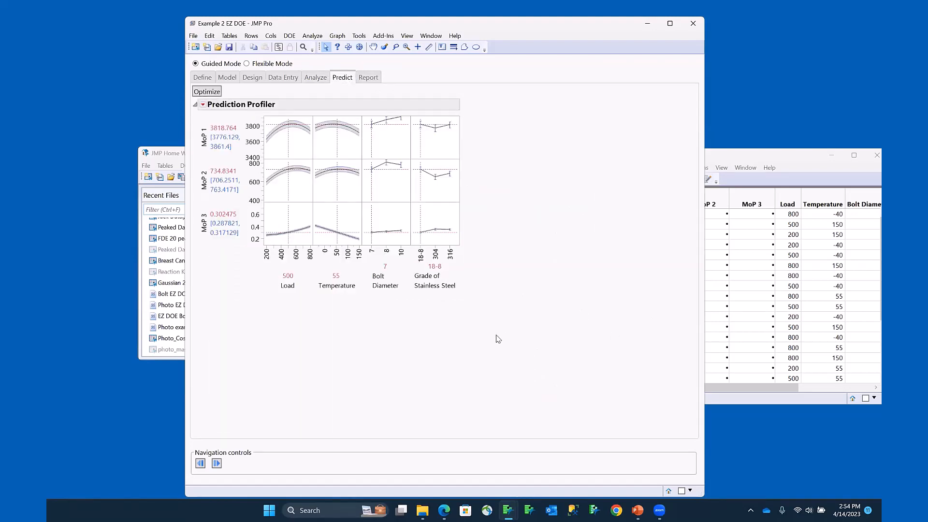
{"action": "mouse_move", "coordinate": [486, 329]}
{"action": "left_mouse_down"}
{"action": "mouse_move", "coordinate": [495, 152]}
{"action": "mouse_move", "coordinate": [415, 97]}
{"action": "mouse_move", "coordinate": [338, 189]}
{"action": "left_mouse_up"}
{"action": "mouse_move", "coordinate": [340, 231]}
{"action": "left_mouse_down"}
{"action": "mouse_move", "coordinate": [454, 318]}
{"action": "mouse_move", "coordinate": [488, 314]}
{"action": "left_mouse_up"}
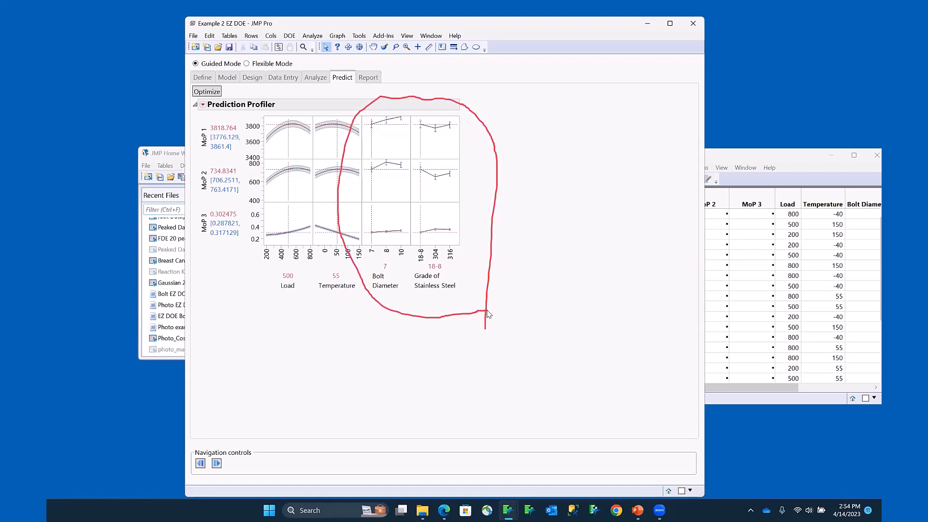
- Compare the predicted responses at Bolt Diameter levels 7, 8 and 10 in the Prediction Profiler, ending at 8
{"action": "left_click", "coordinate": [382, 222]}
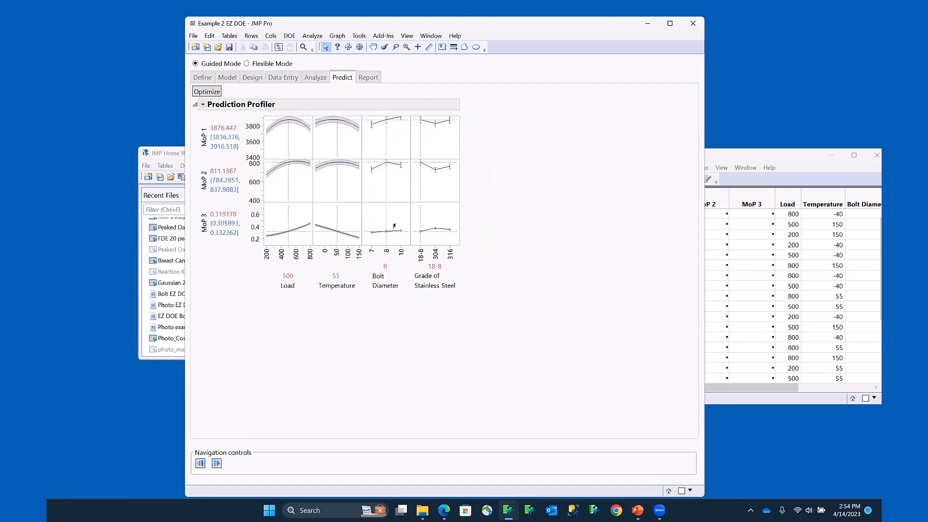
{"action": "left_click", "coordinate": [397, 226]}
{"action": "left_click", "coordinate": [393, 226]}
{"action": "left_click", "coordinate": [377, 226]}
{"action": "left_click", "coordinate": [378, 226]}
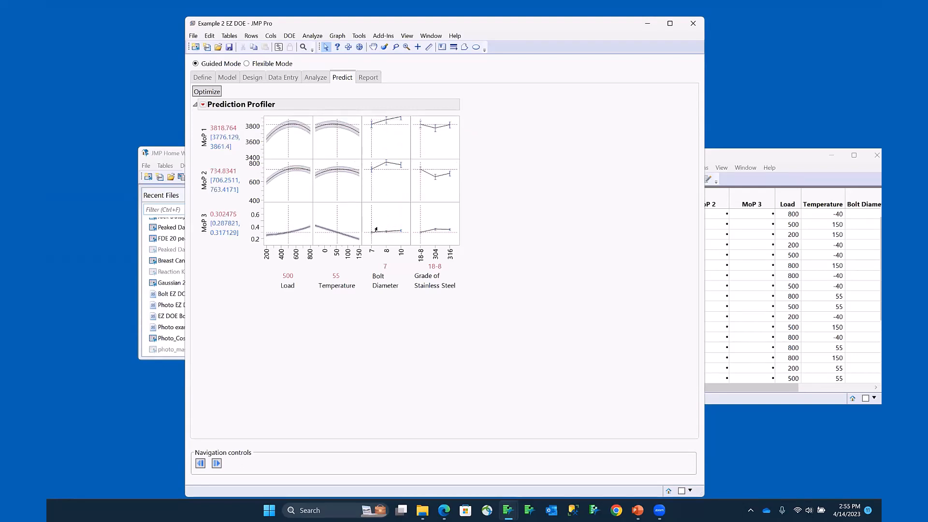
{"action": "left_click", "coordinate": [394, 228]}
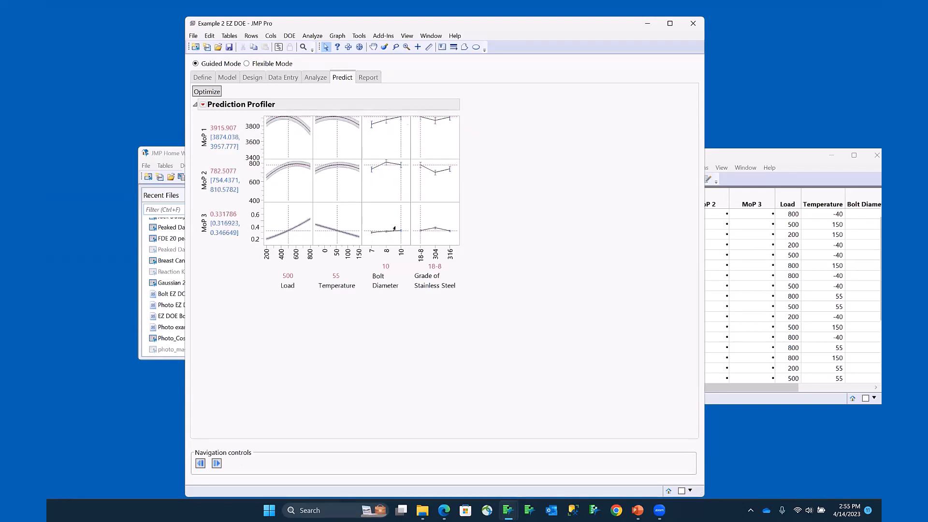
{"action": "left_click", "coordinate": [387, 225]}
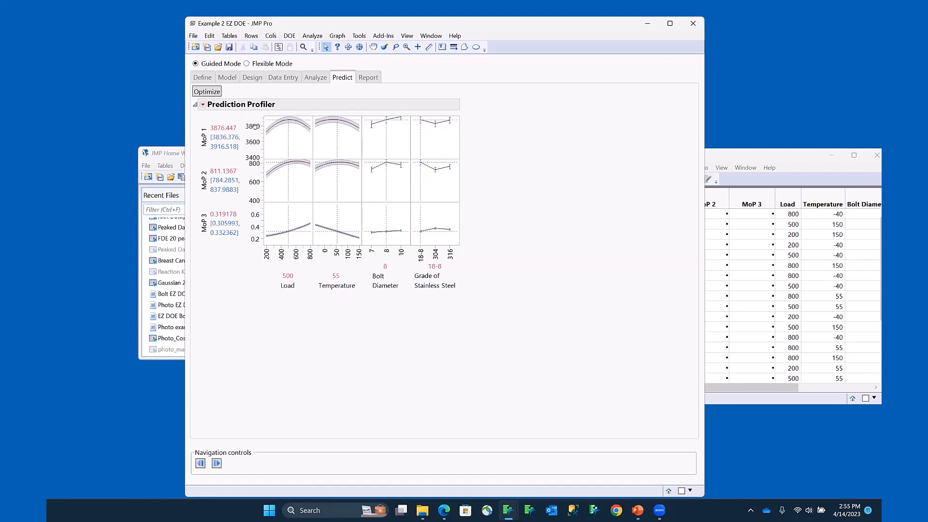
- Extend the profiler's MoP 1 axis up to 4000 and compare Grade of Stainless Steel 316 with 18-8, ending at 18-8
{"action": "left_click_drag", "start_coordinate": [251, 126], "coordinate": [252, 131]}
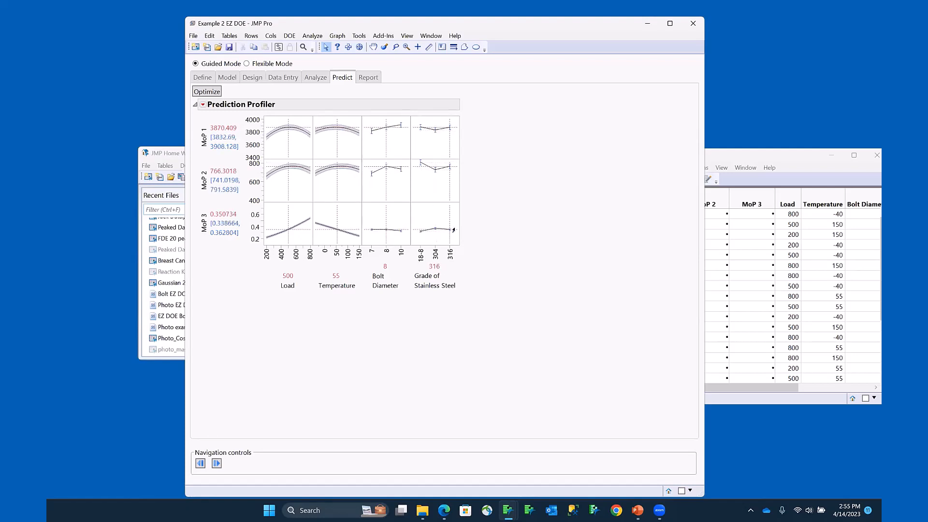
{"action": "mouse_move", "coordinate": [415, 226]}
{"action": "left_mouse_down"}
{"action": "mouse_move", "coordinate": [429, 223]}
{"action": "mouse_move", "coordinate": [418, 222]}
{"action": "left_mouse_up"}
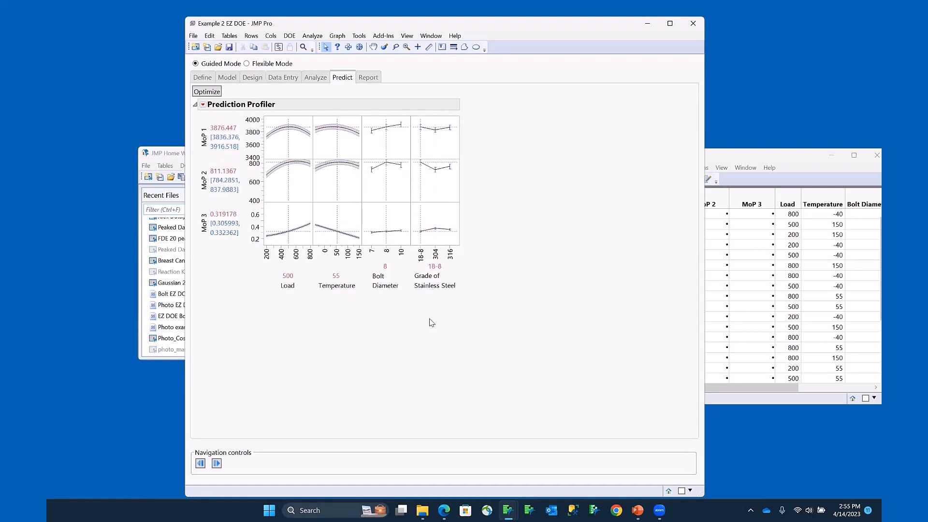
- Optimize the factor settings in the profiler and review the generated report through to the Figure 3 profiler
{"action": "left_click", "coordinate": [205, 92]}
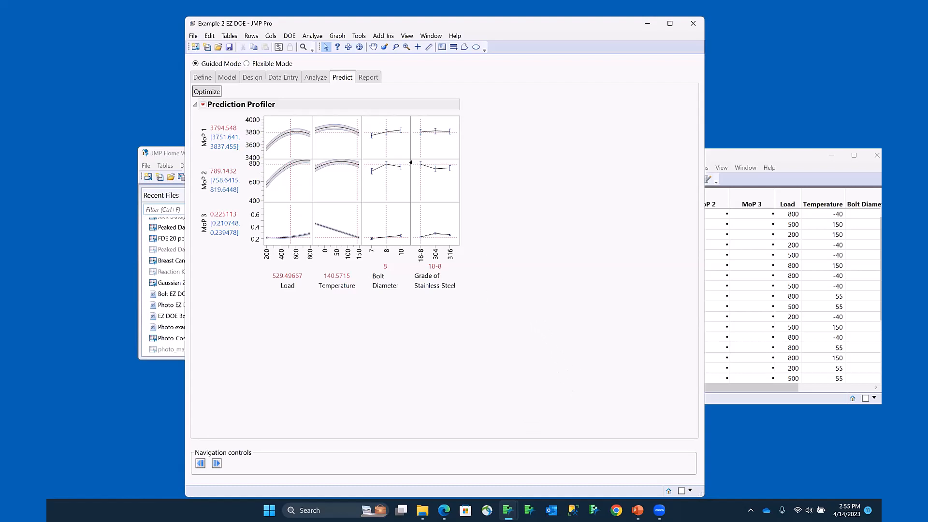
{"action": "left_click", "coordinate": [367, 78]}
{"action": "left_click_drag", "start_coordinate": [619, 148], "coordinate": [612, 451]}
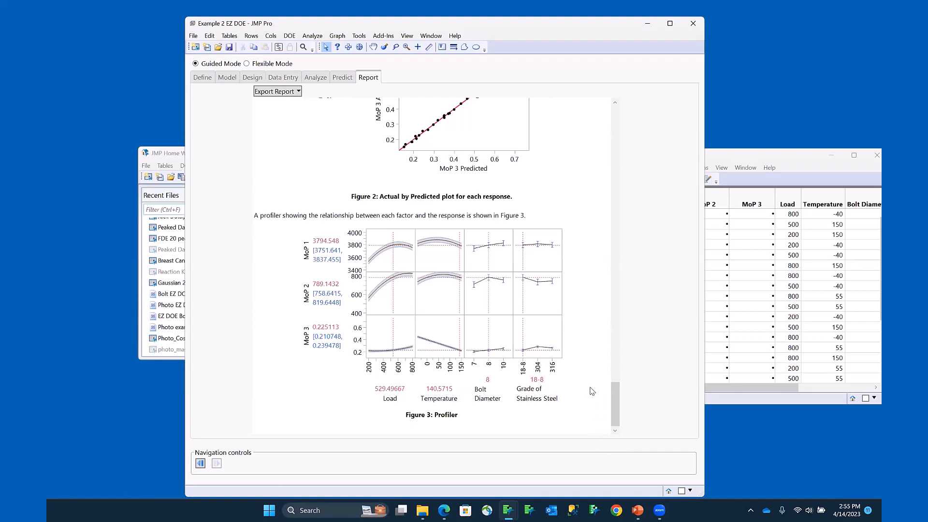